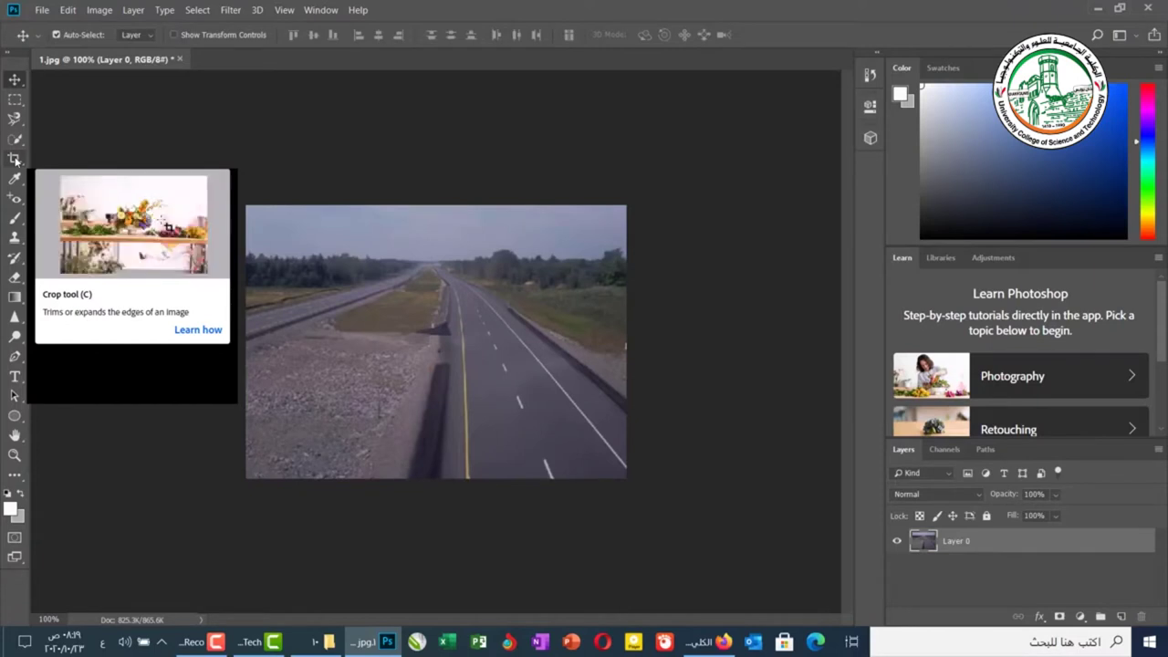
Crop the photo freehand to the right-hand road by pulling in the crop frame's left and top edges, and undo that crop
left_click(15, 159)
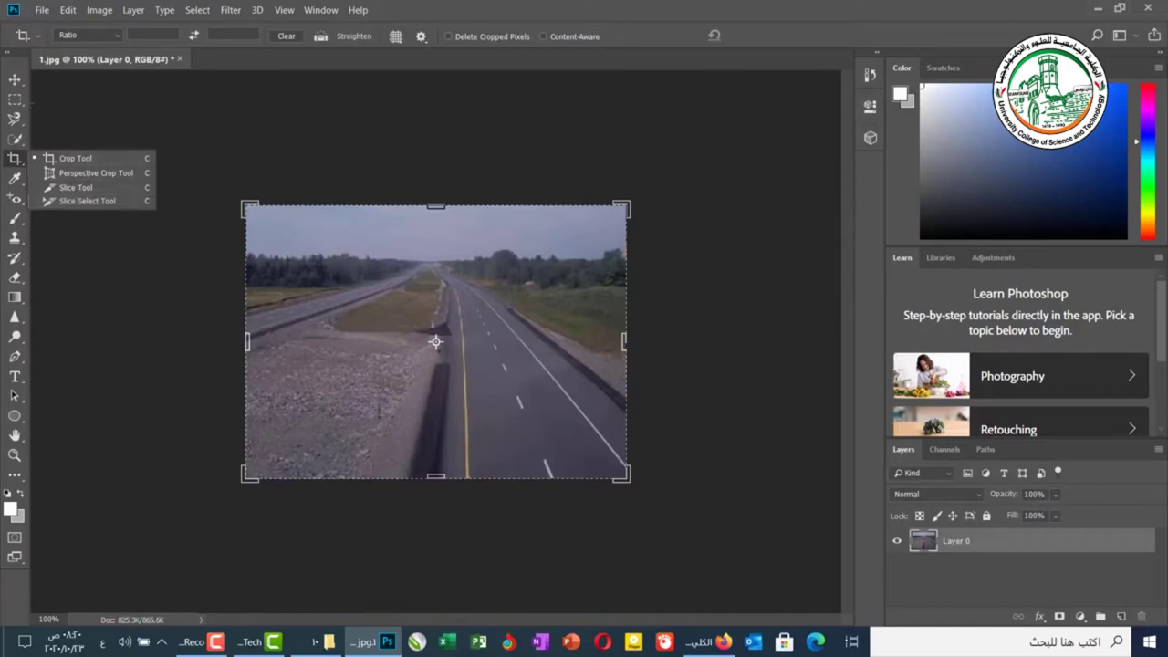
key("v")
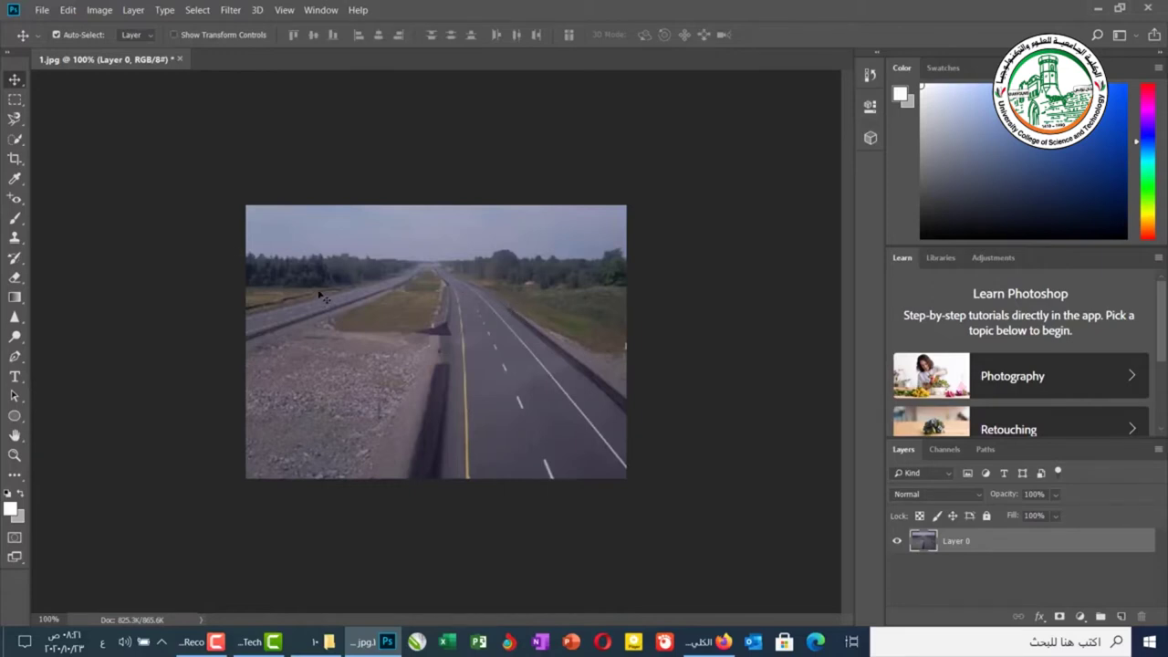
left_click(15, 159)
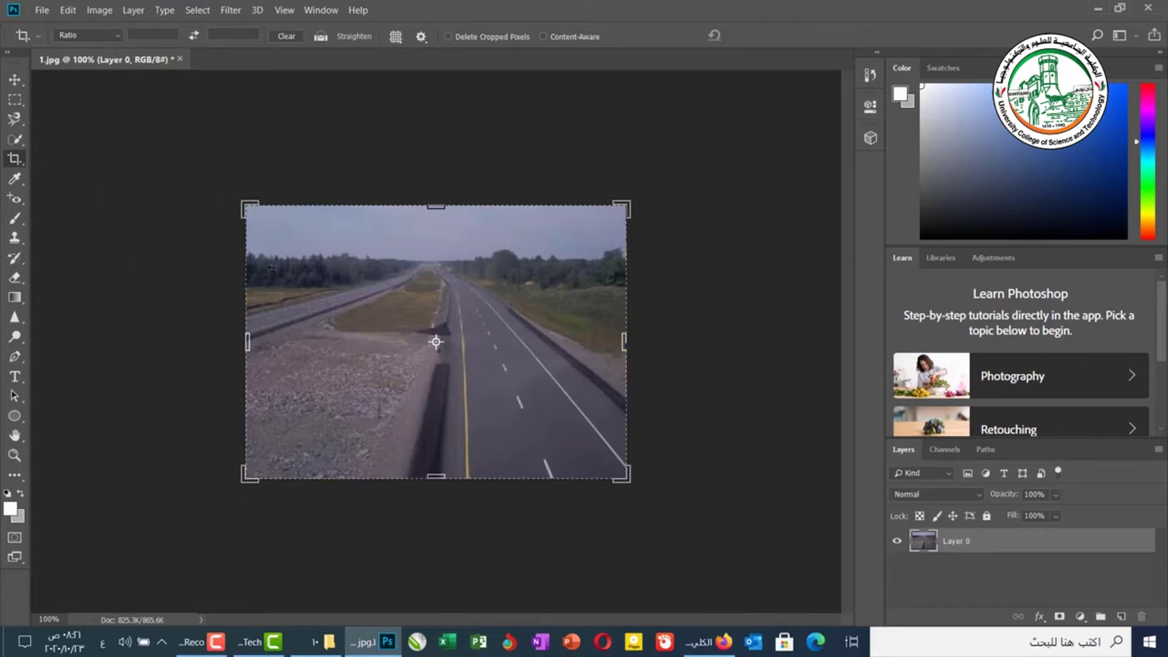
left_click_drag(435, 341, 436, 342)
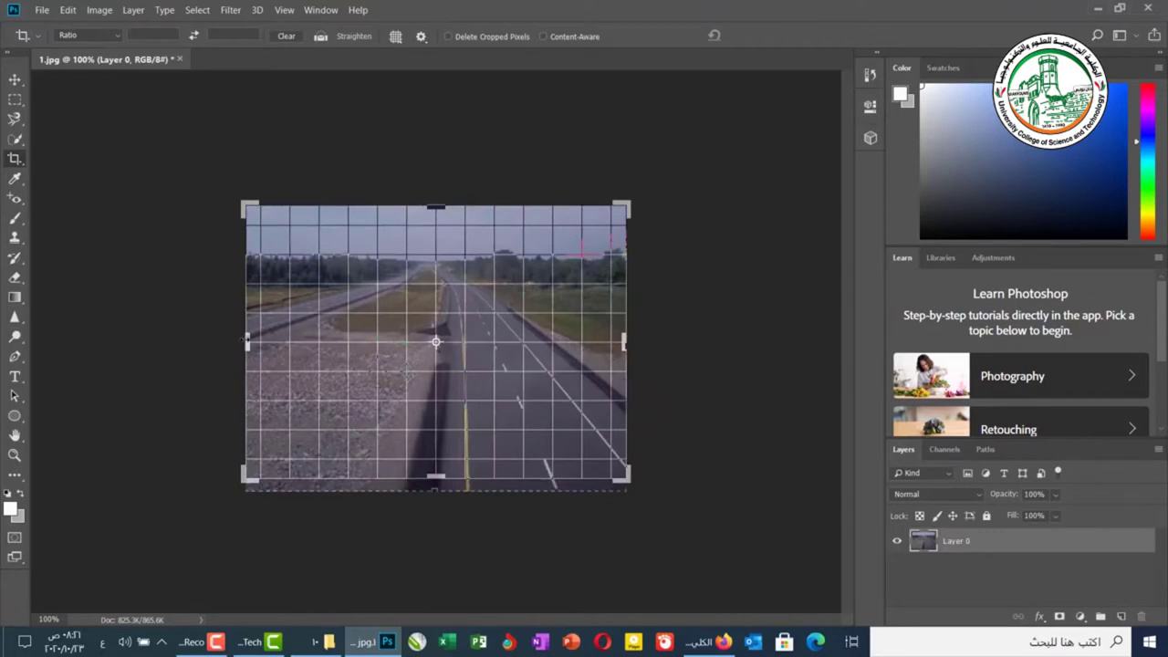
left_click_drag(245, 338, 321, 350)
left_click_drag(438, 477, 436, 482)
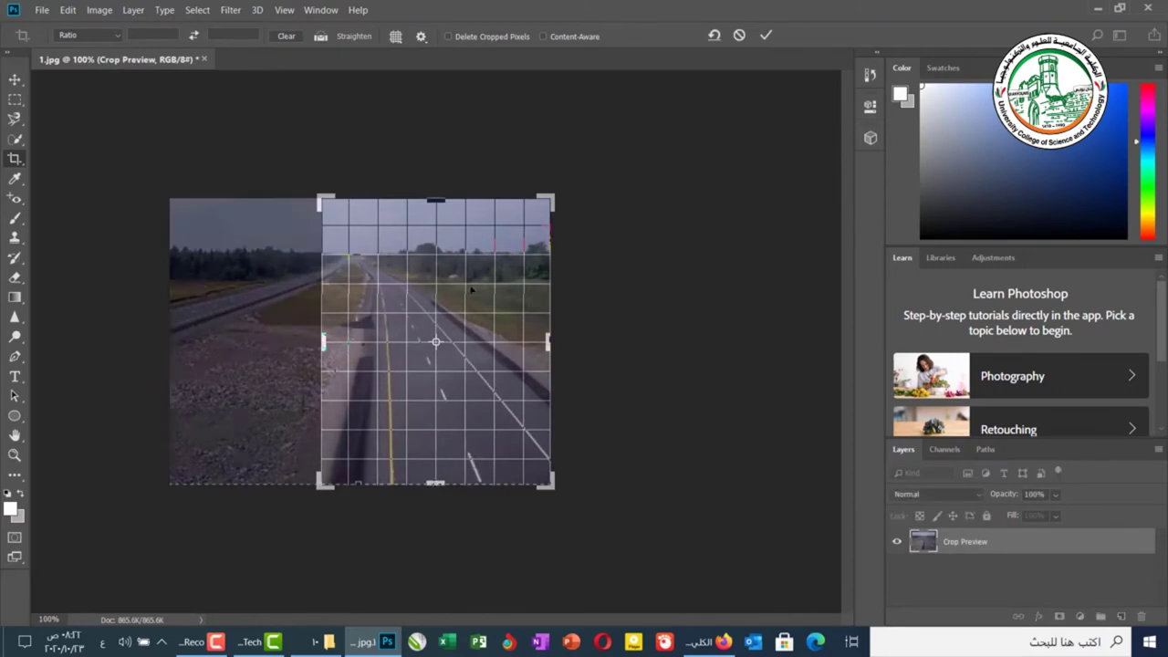
left_click_drag(436, 197, 436, 234)
left_click_drag(323, 341, 335, 345)
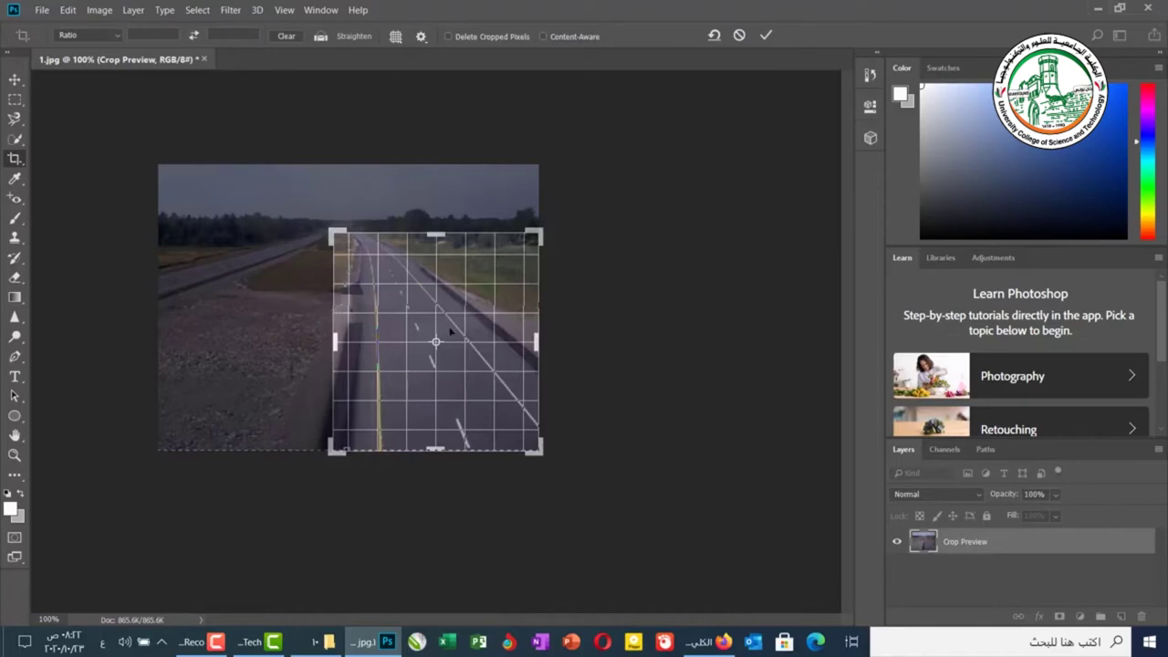
key("Return")
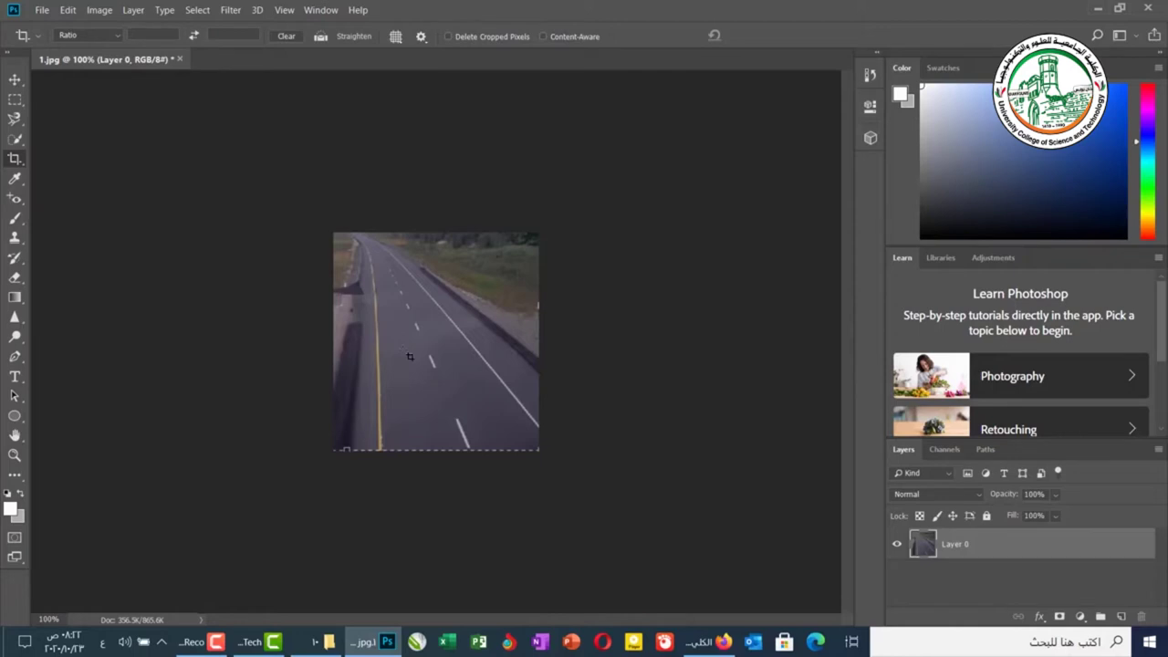
key("ctrl+z")
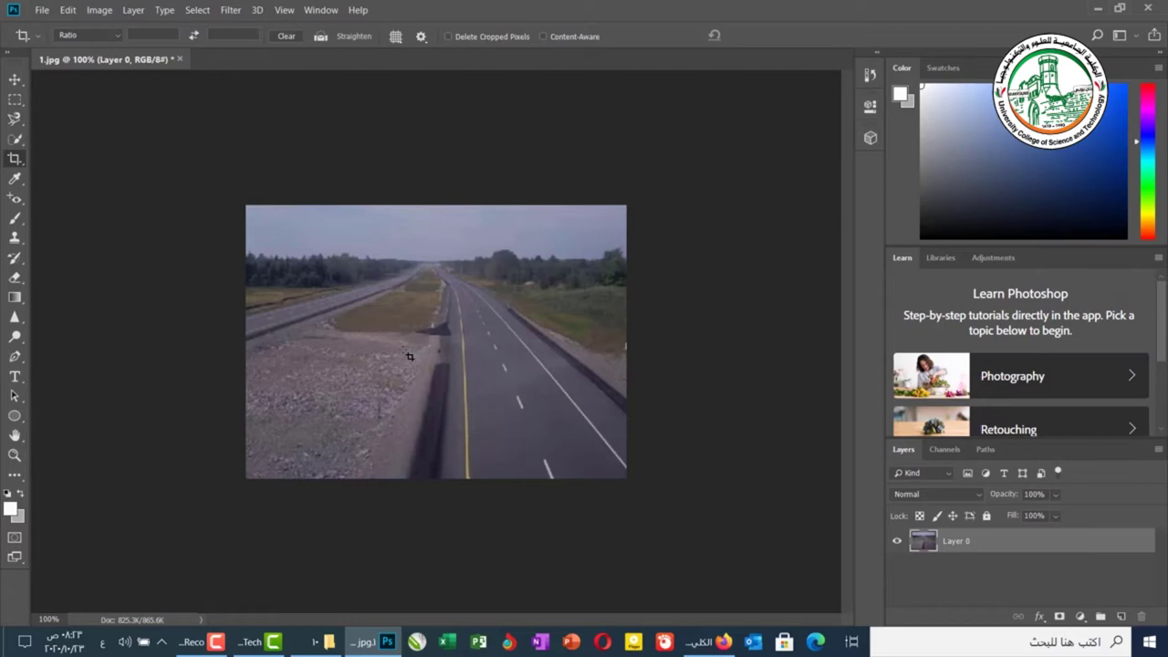
Select the lower right area around the road with a rectangular marquee and crop the photo to that selection
left_click(15, 98)
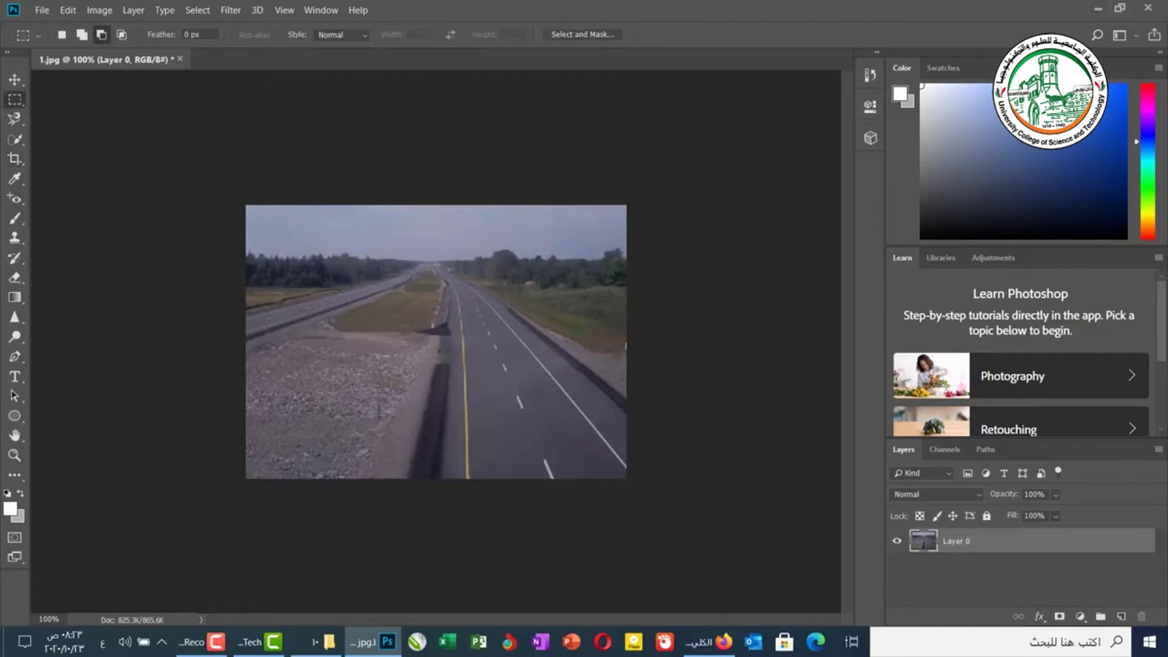
left_click_drag(417, 291, 628, 495)
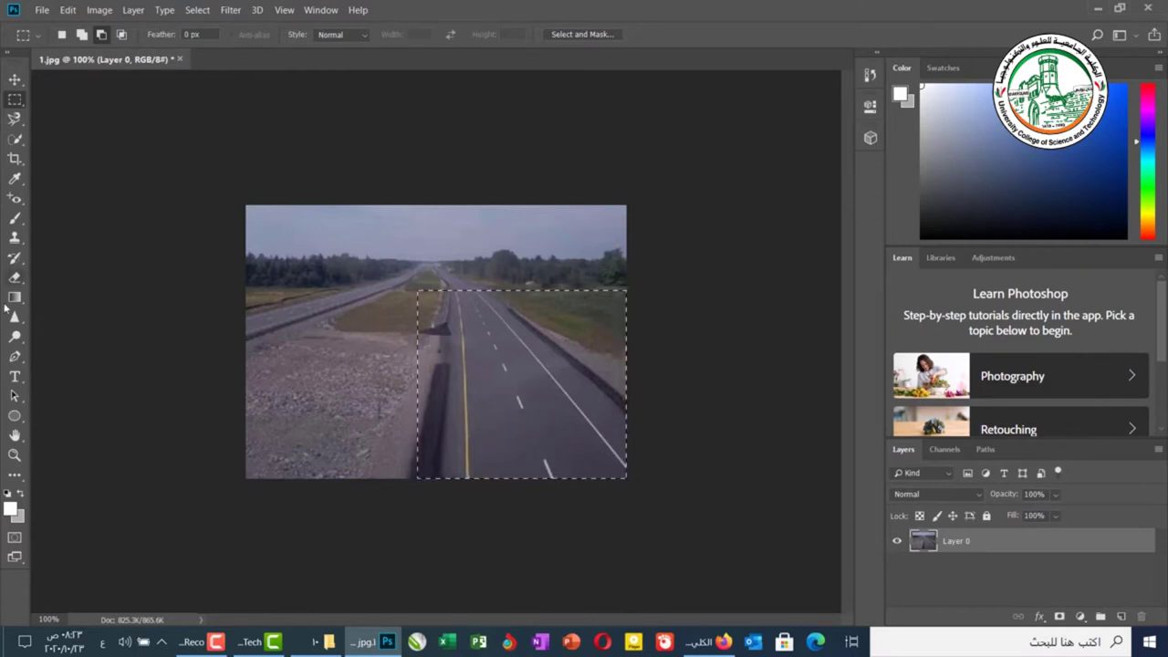
left_click(15, 159)
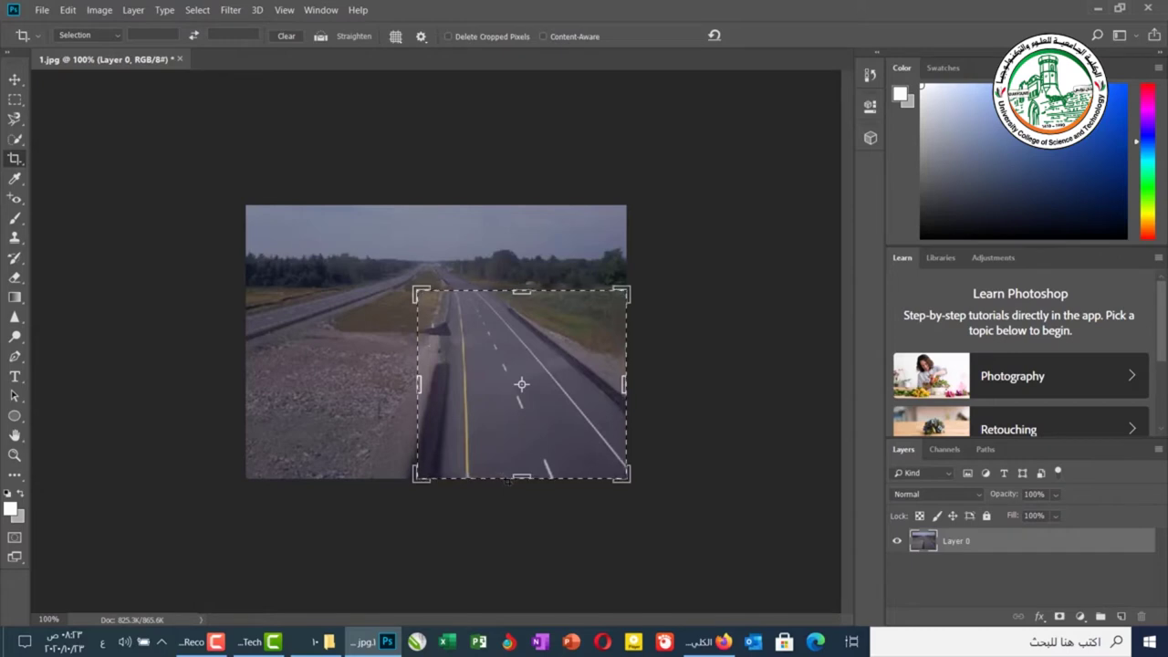
left_click(508, 481)
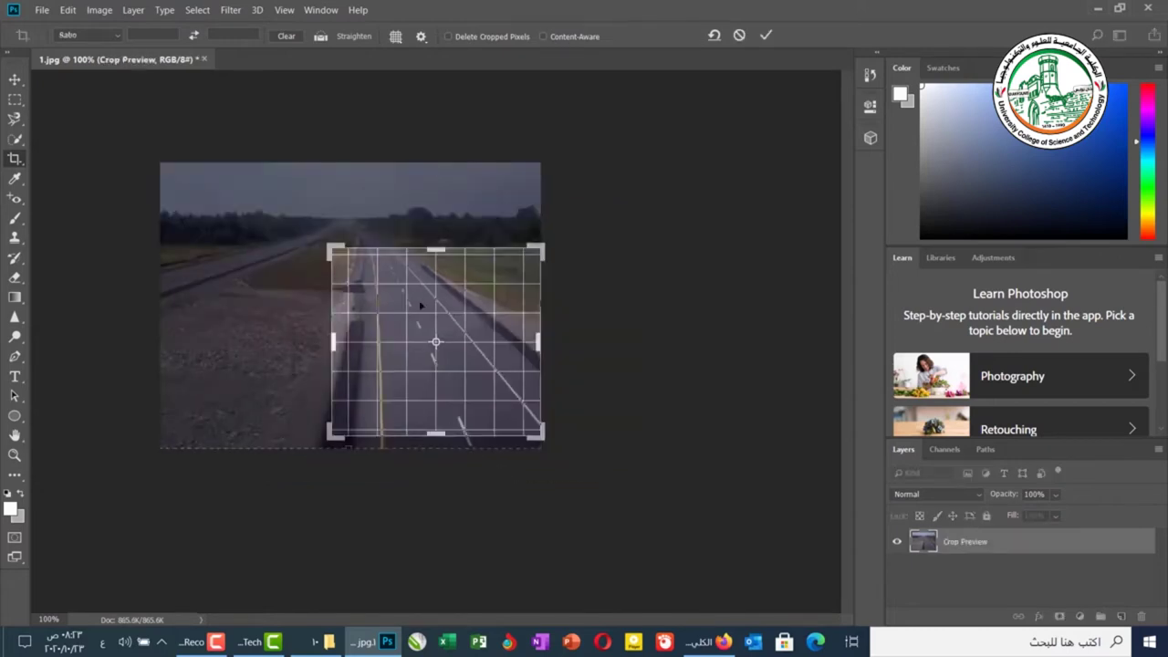
key("Return")
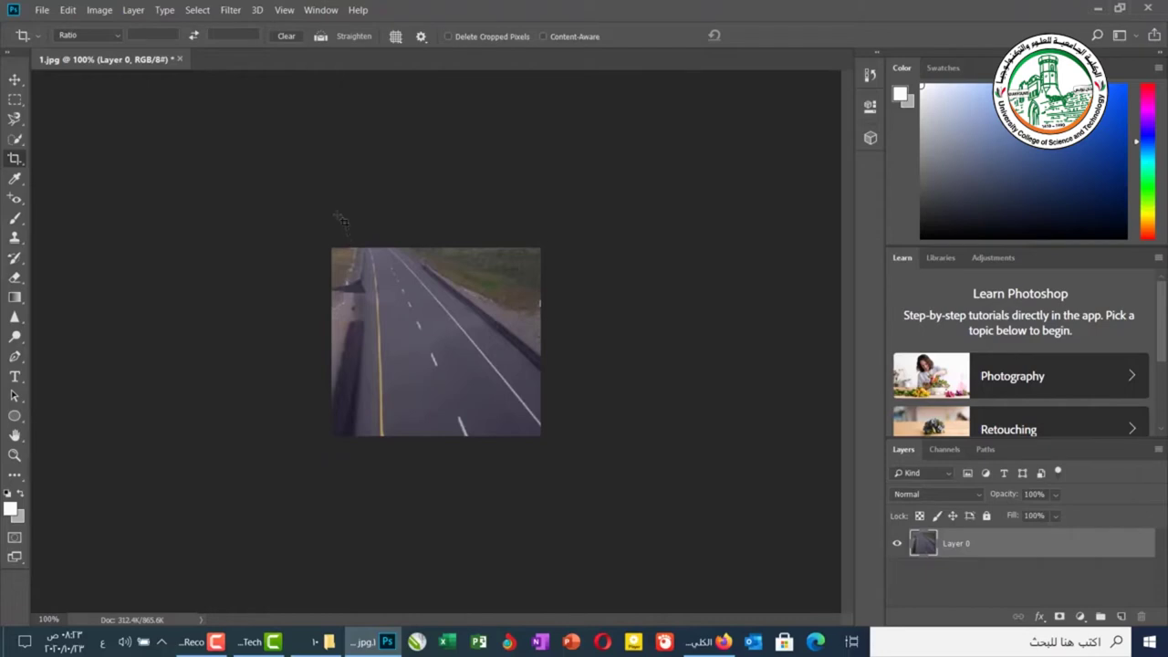
Undo the crop made from the marquee selection and deselect the area
left_click(41, 10)
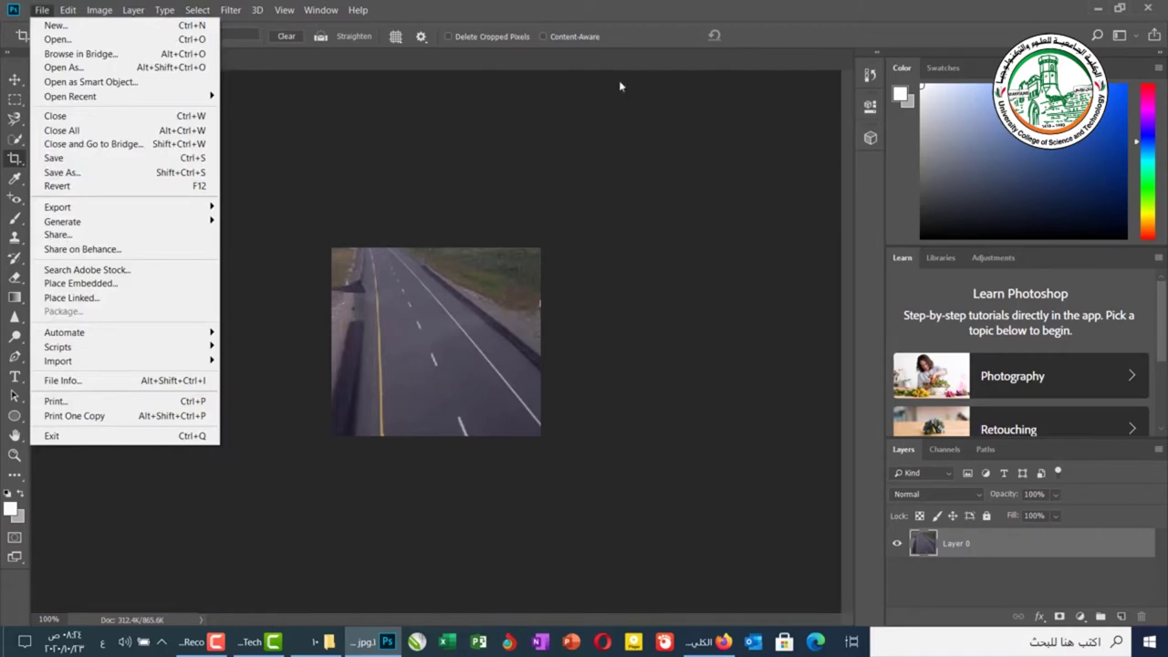
left_click(490, 162)
key("ctrl+z")
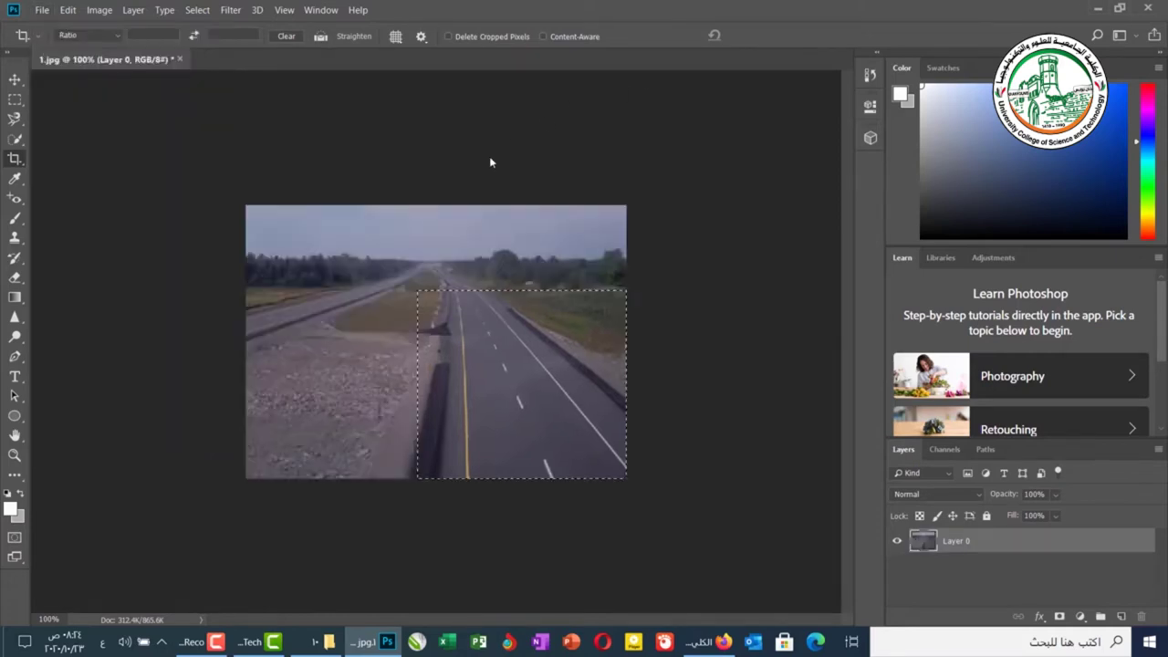
key("ctrl+d")
Set the crop ratio to 1 : 1 (Square) and resize the crop frame around the middle of the photo
left_click(118, 35)
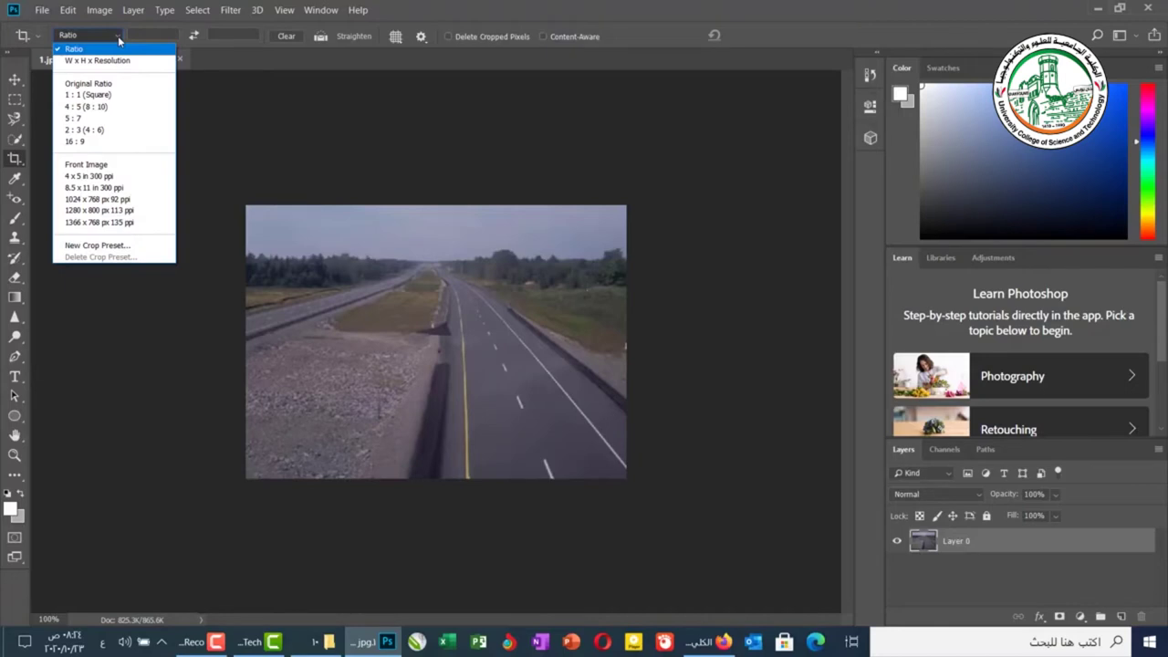
left_click(92, 96)
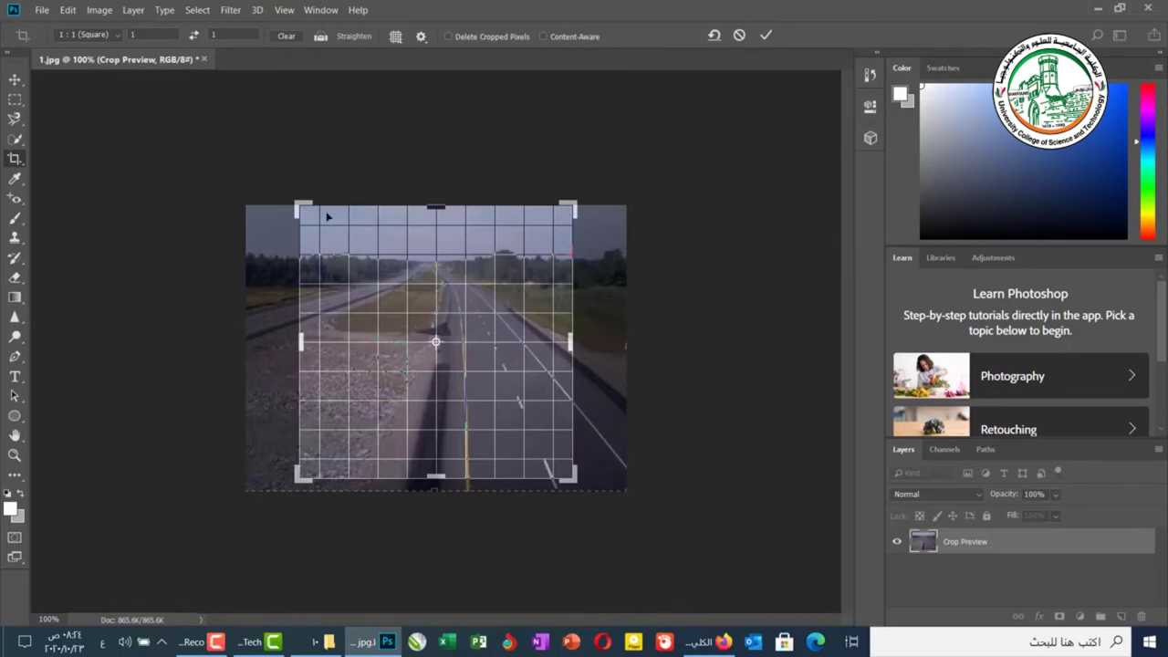
mouse_move(574, 209)
left_mouse_down()
mouse_move(540, 258)
mouse_move(579, 211)
mouse_move(499, 278)
mouse_move(576, 222)
left_mouse_up()
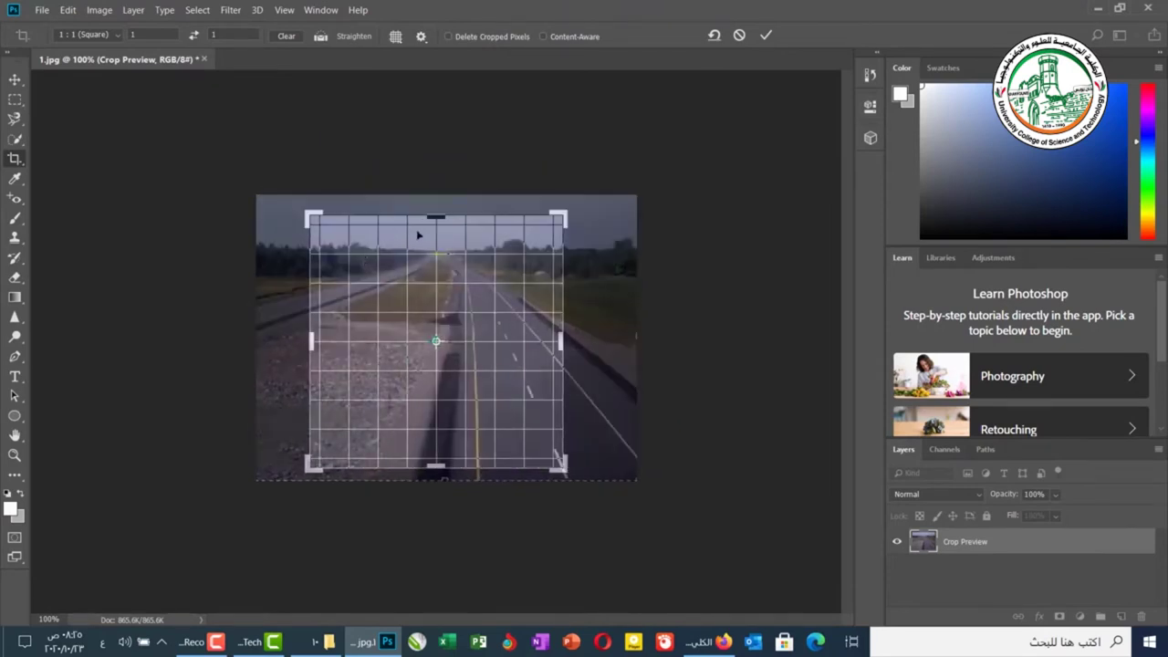
mouse_move(439, 210)
left_mouse_down()
mouse_move(435, 268)
mouse_move(436, 222)
left_mouse_up()
left_click_drag(552, 345, 567, 374)
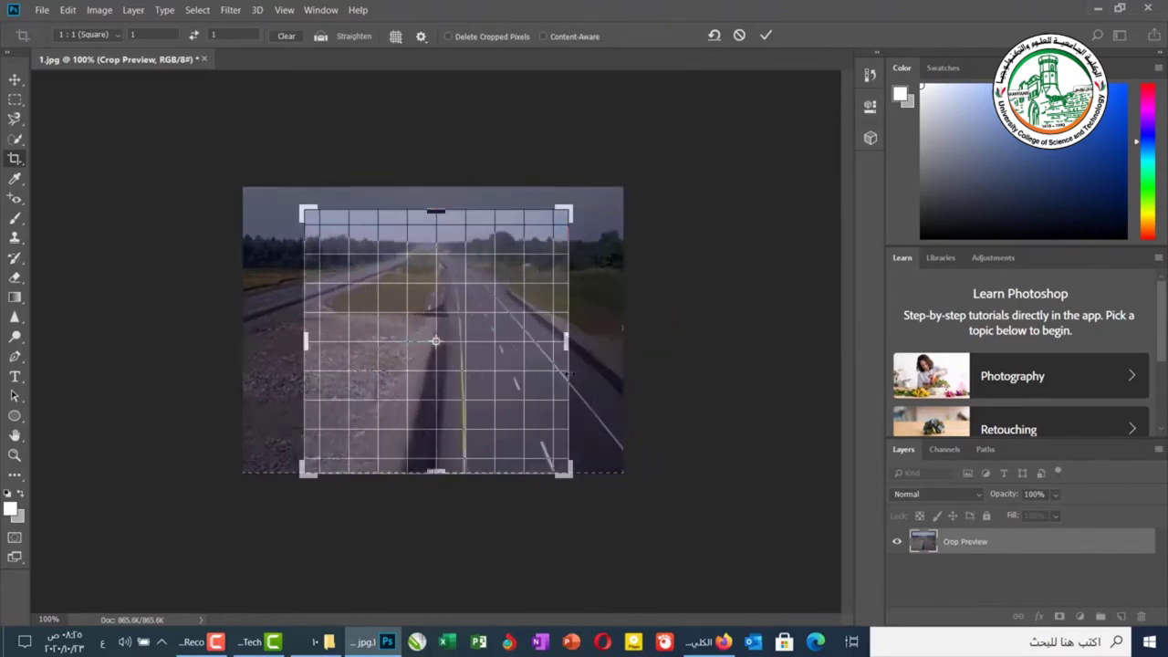
mouse_move(308, 206)
left_mouse_down()
mouse_move(333, 239)
mouse_move(317, 224)
left_mouse_up()
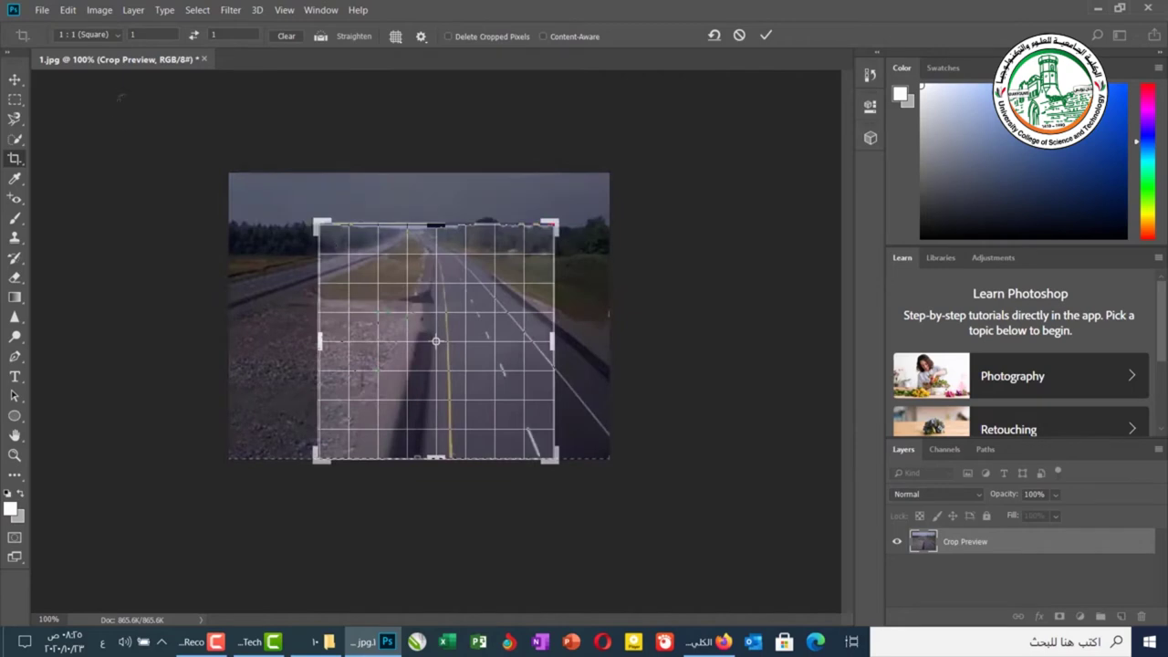
Switch the crop ratio to 16 : 9 and enlarge the crop frame over the middle of the photo
left_click(114, 37)
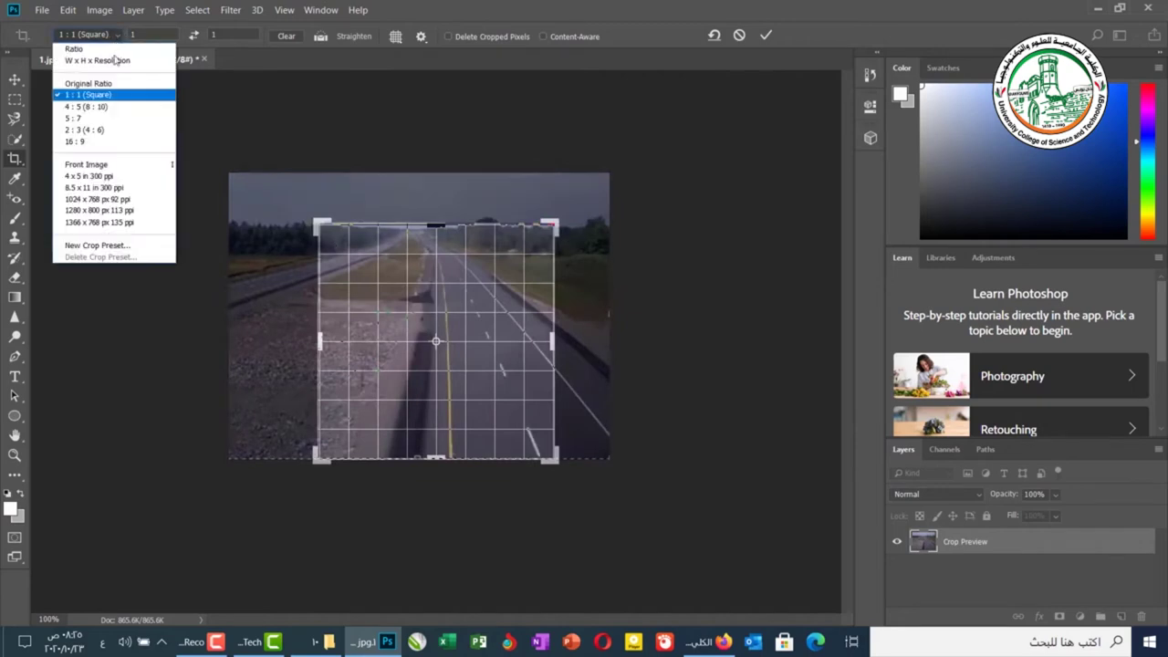
left_click(108, 144)
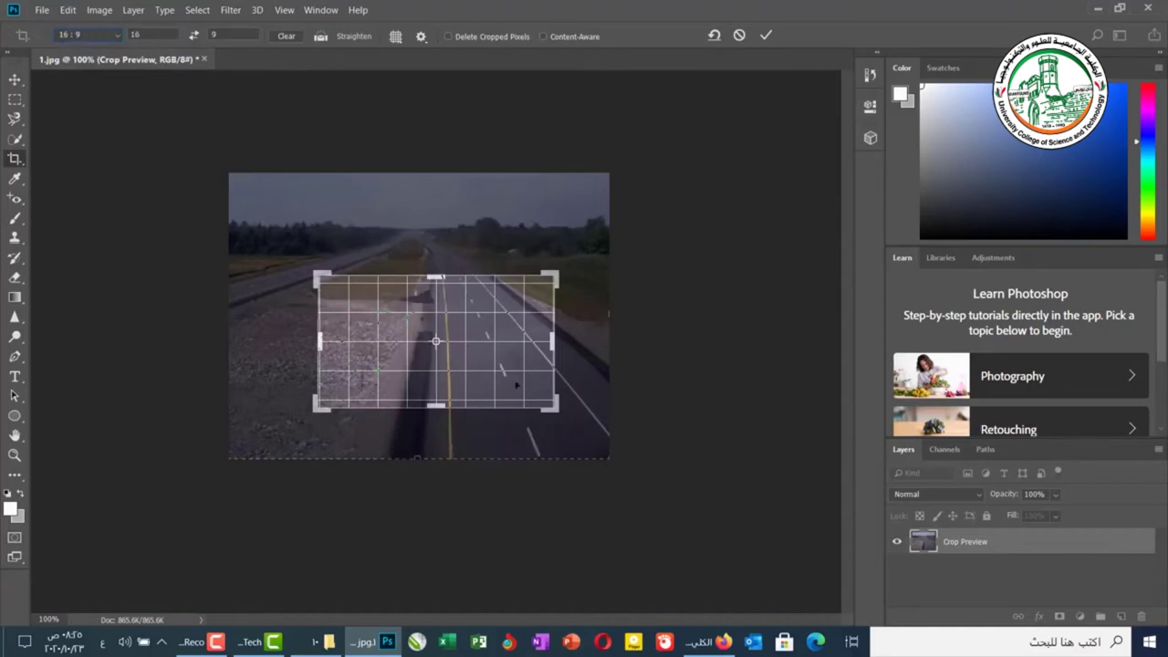
mouse_move(555, 280)
left_mouse_down()
mouse_move(573, 259)
mouse_move(538, 273)
mouse_move(548, 278)
left_mouse_up()
left_click_drag(430, 273, 472, 242)
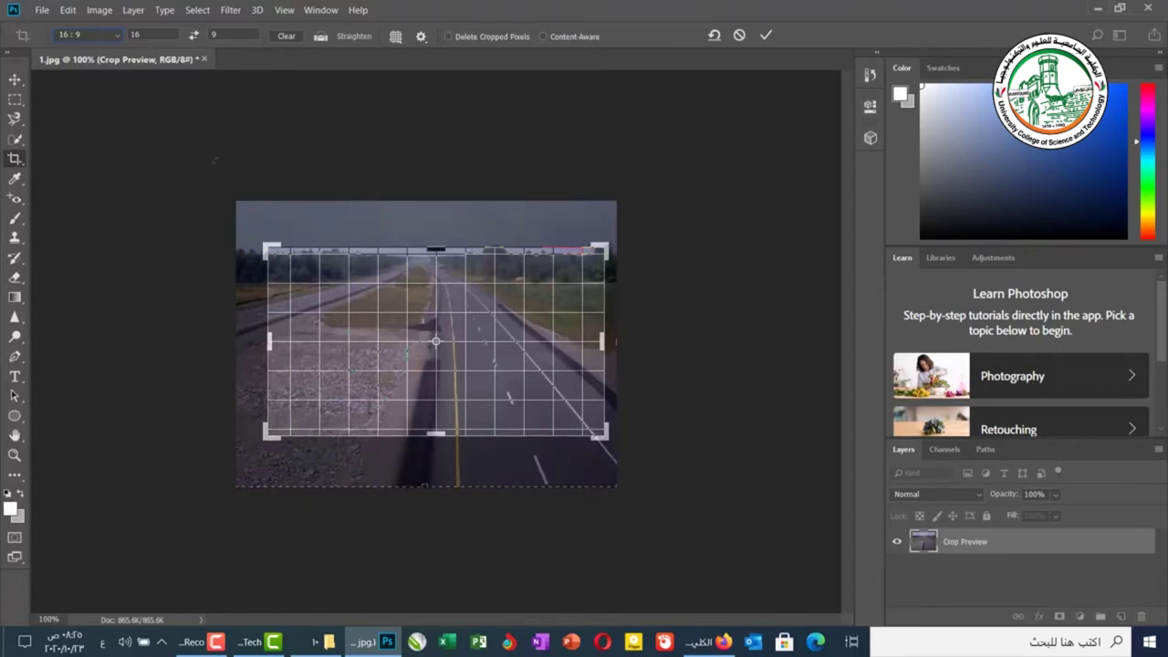
Choose the 1 : 1 (Square) ratio, set both ratio values to 100, and shrink the crop frame from its upper edge
left_click(116, 36)
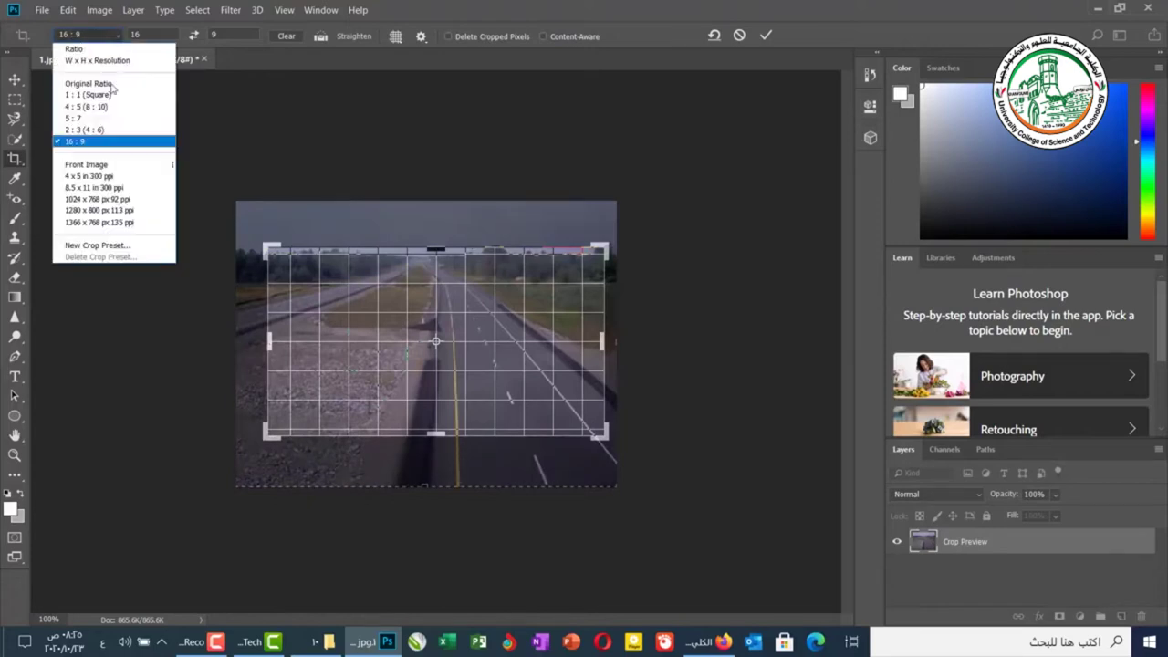
left_click(102, 95)
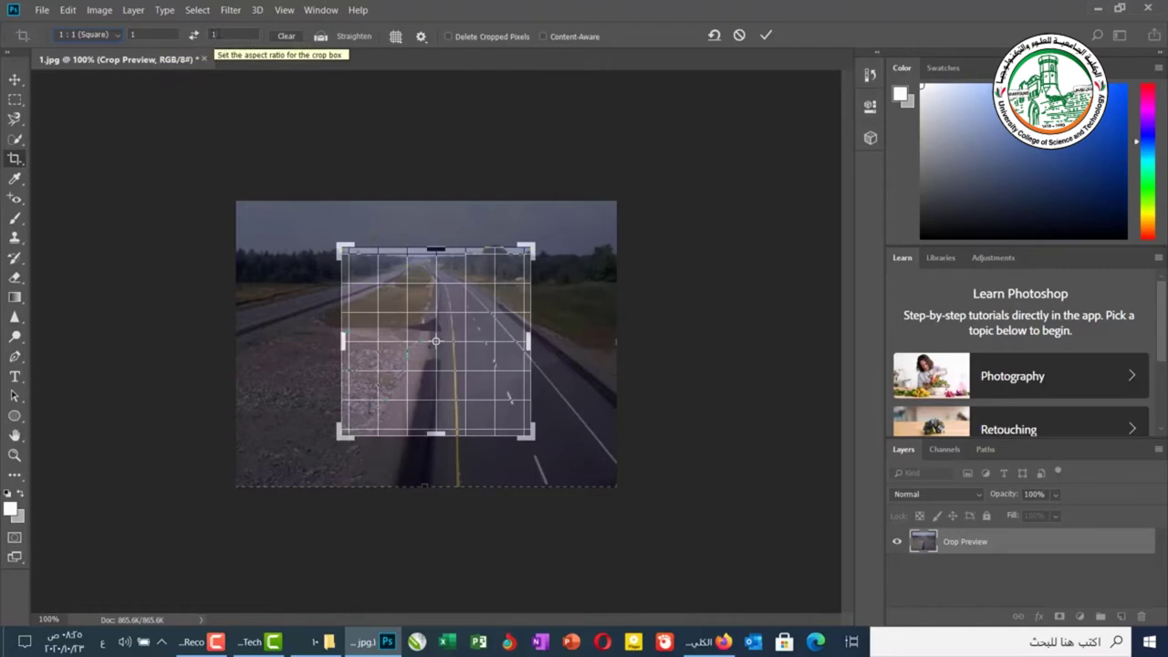
left_click(165, 34)
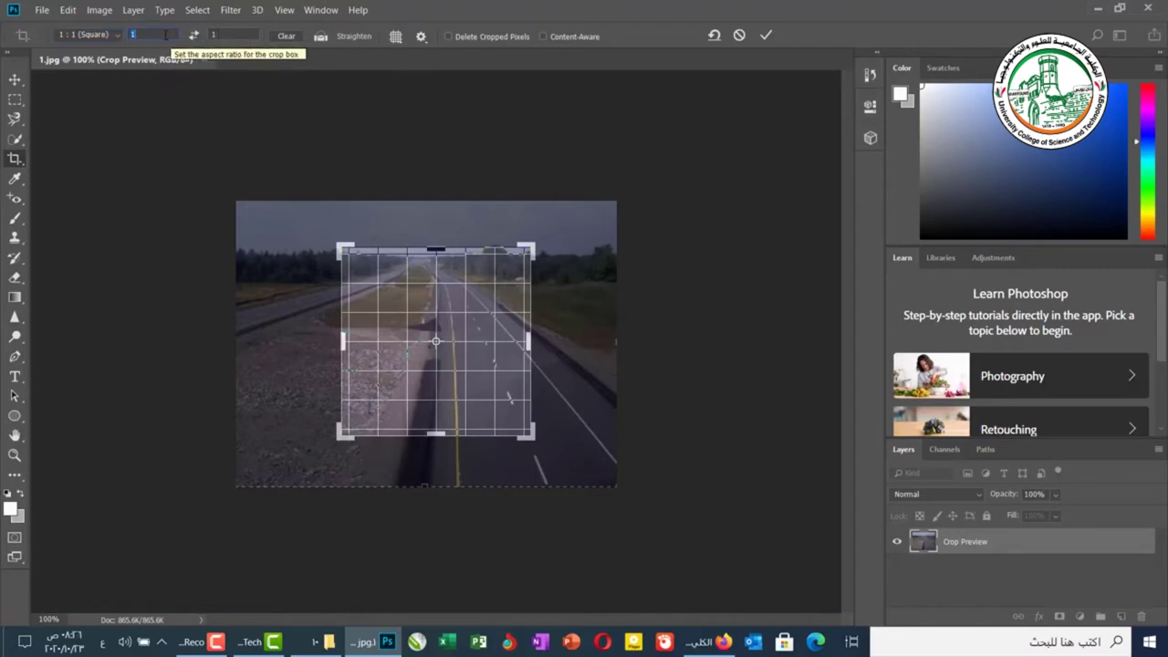
type("100")
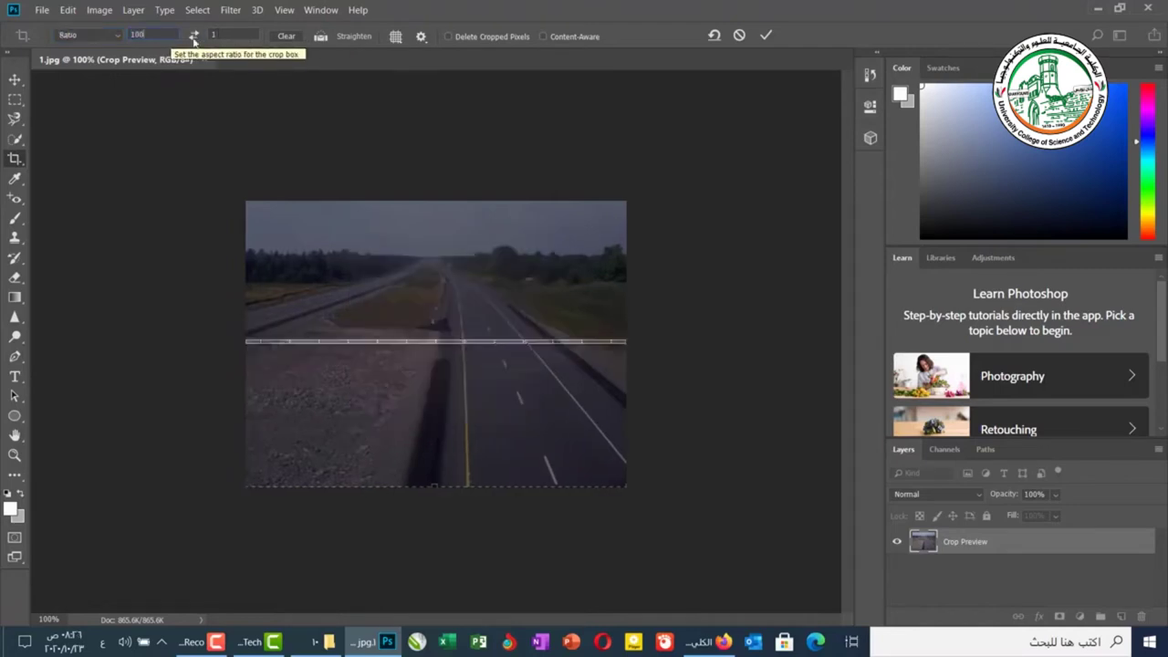
left_click(251, 34)
type("100")
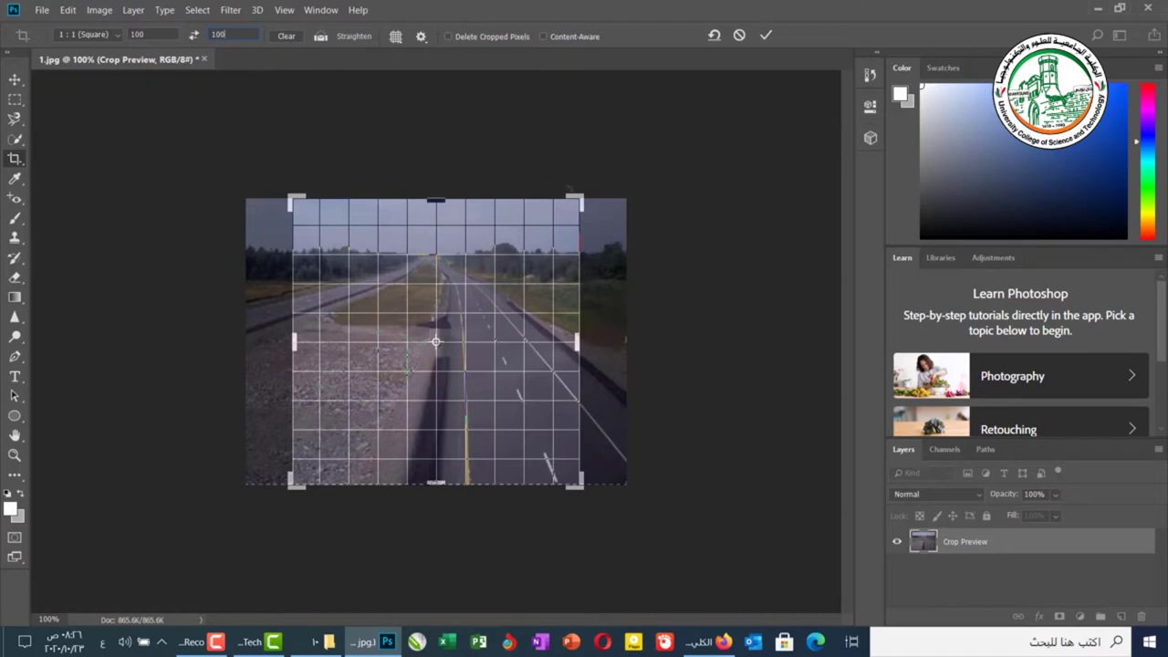
mouse_move(576, 198)
left_mouse_down()
mouse_move(537, 244)
mouse_move(576, 198)
left_mouse_up()
left_click_drag(444, 197, 448, 230)
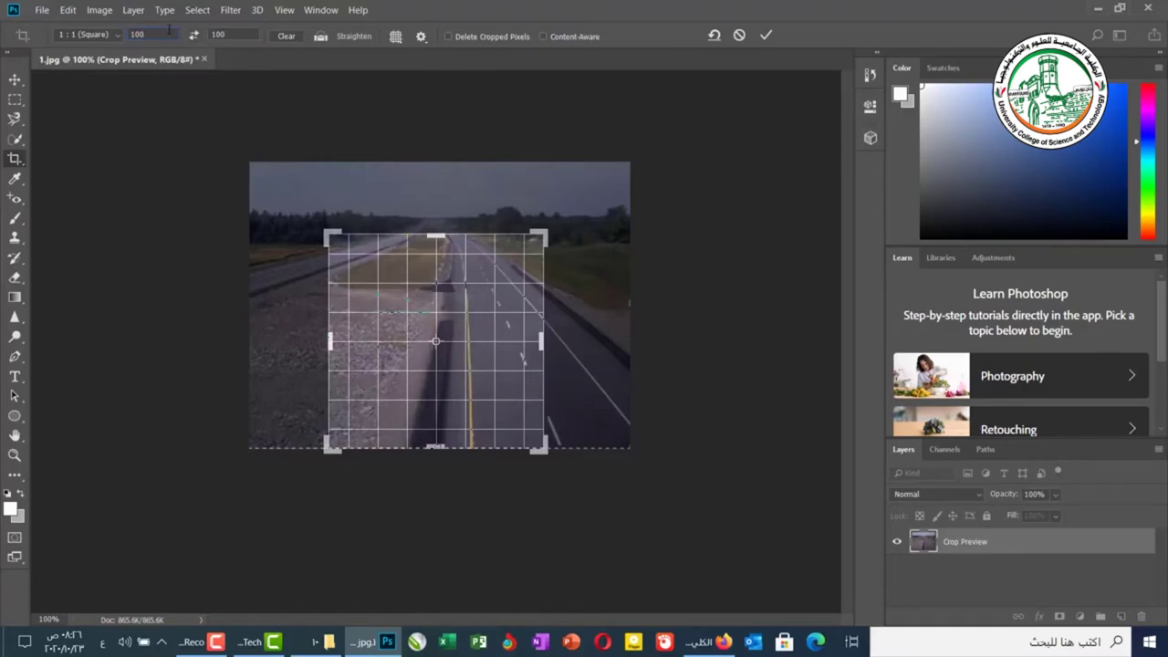
Set the crop ratio to 3 by 2, enlarge the crop frame over the distant road, and apply the crop
double_click(166, 33)
type("3")
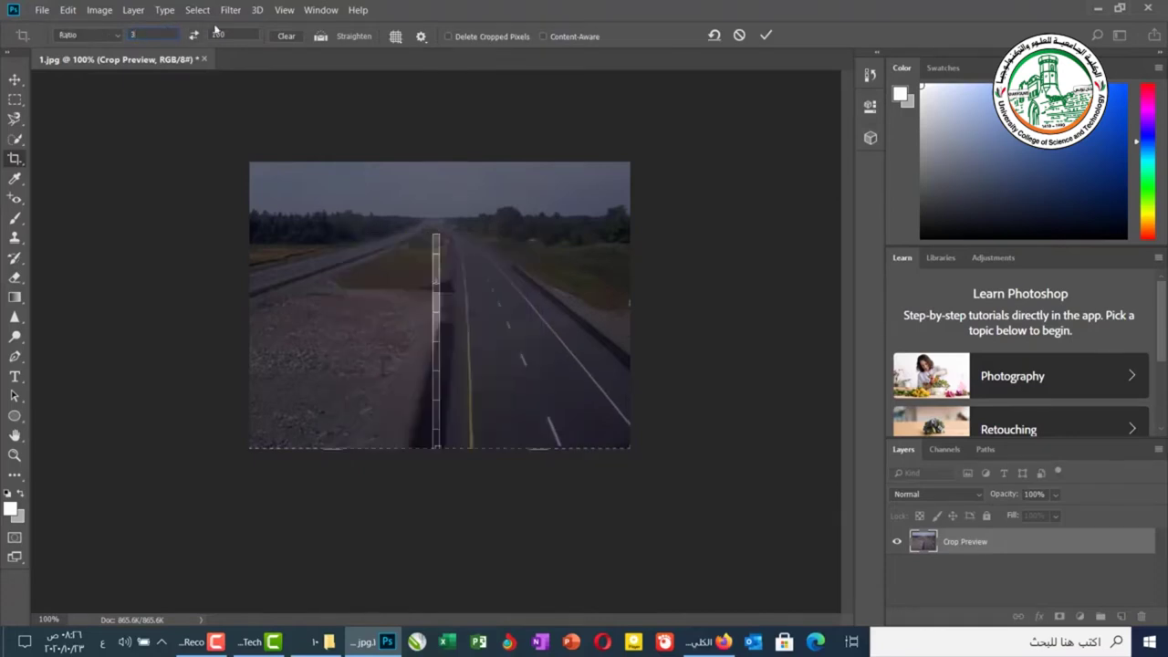
key("Tab")
type("2")
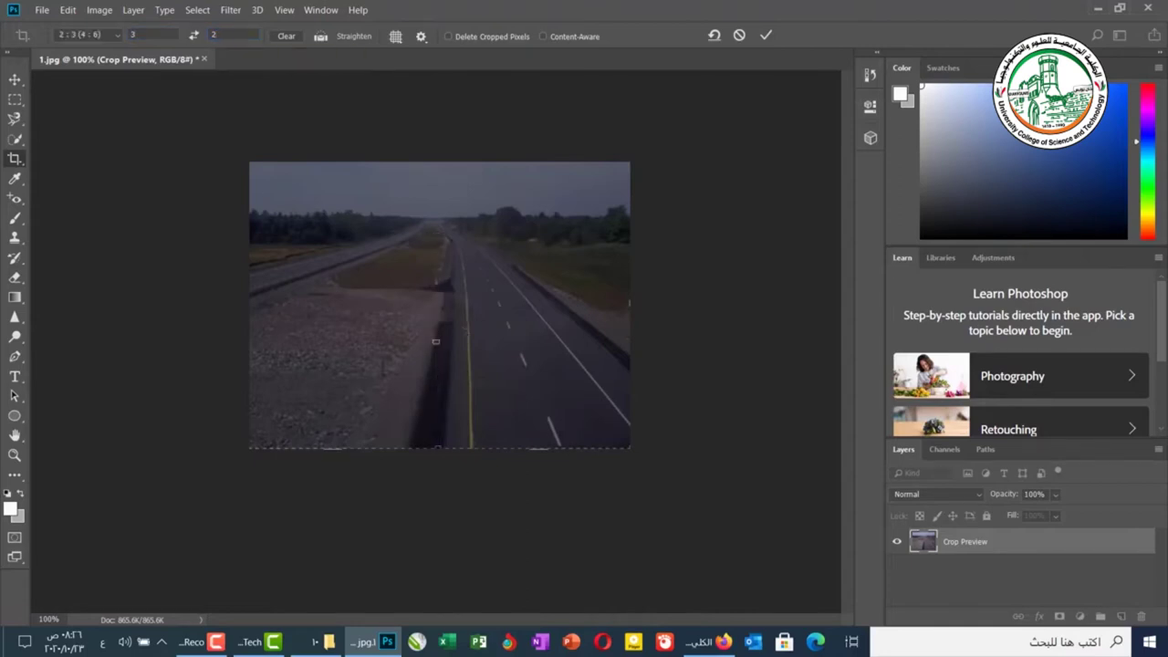
left_click_drag(435, 341, 437, 286)
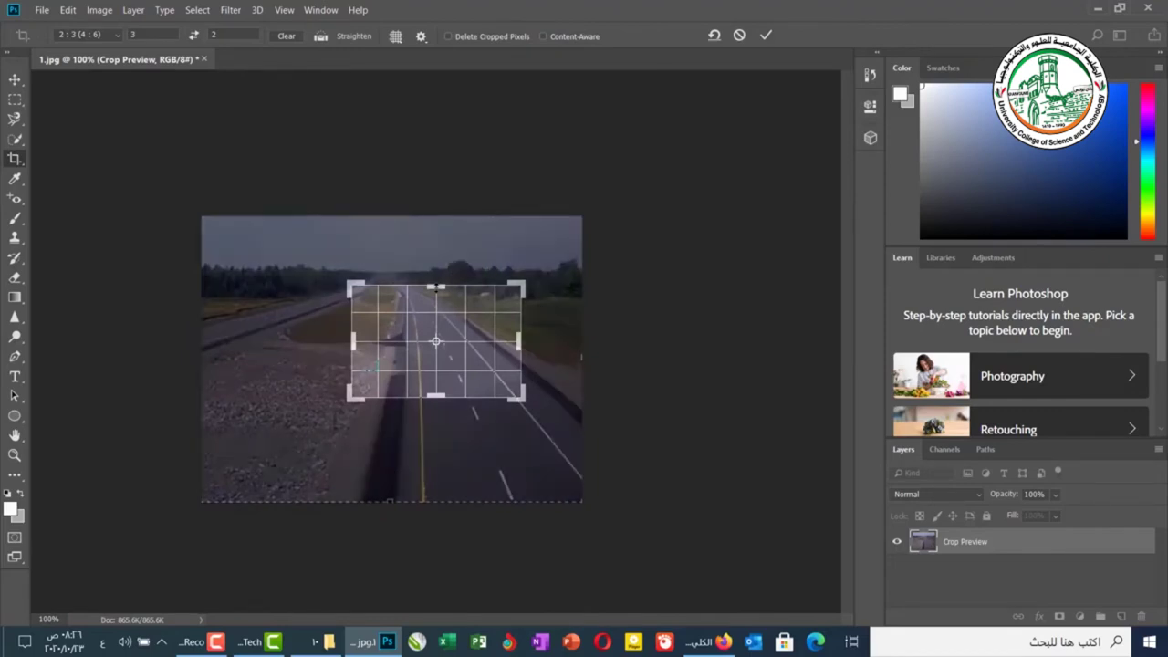
key("Return")
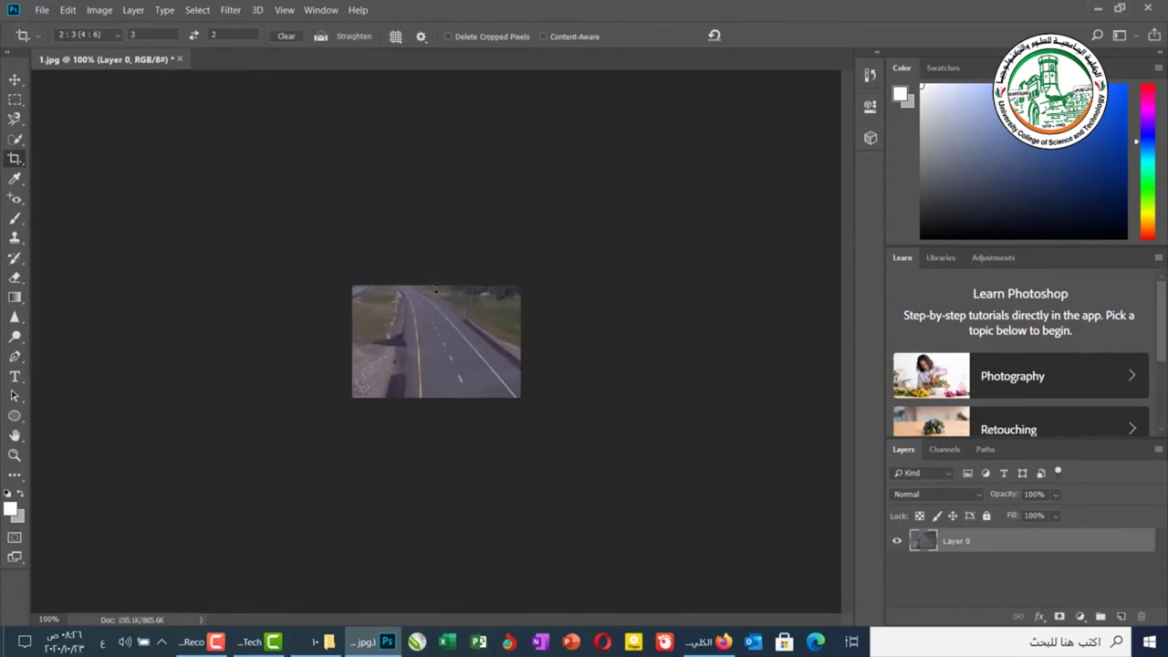
Undo the 3 by 2 crop and clear the crop ratio values
key("ctrl+z")
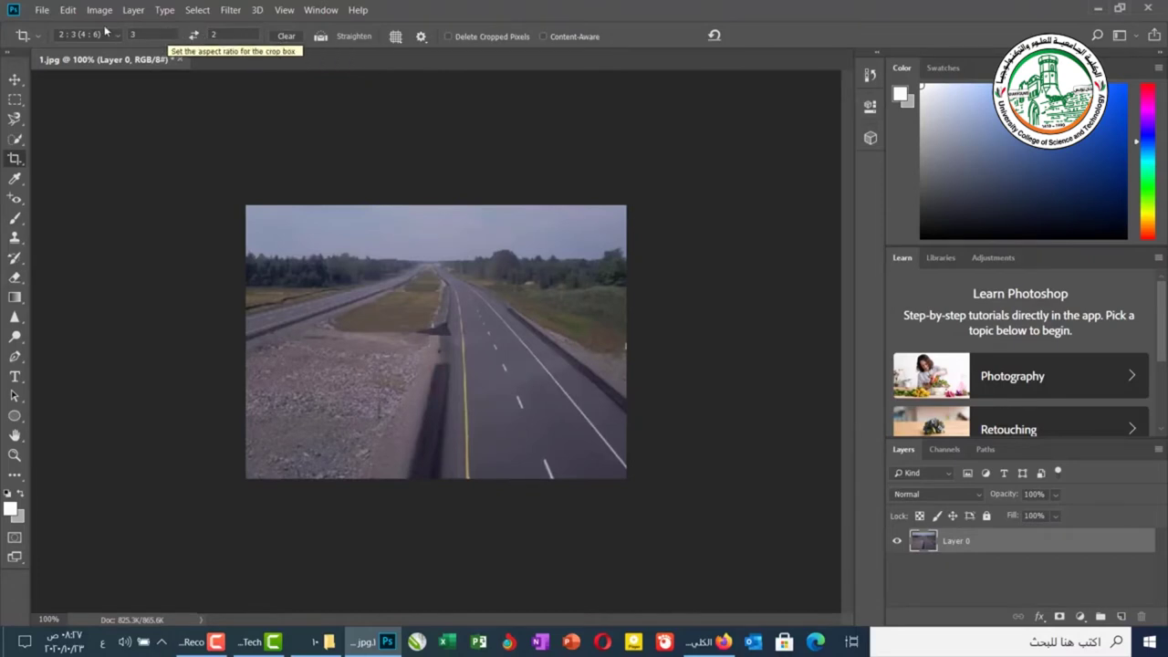
left_click(287, 37)
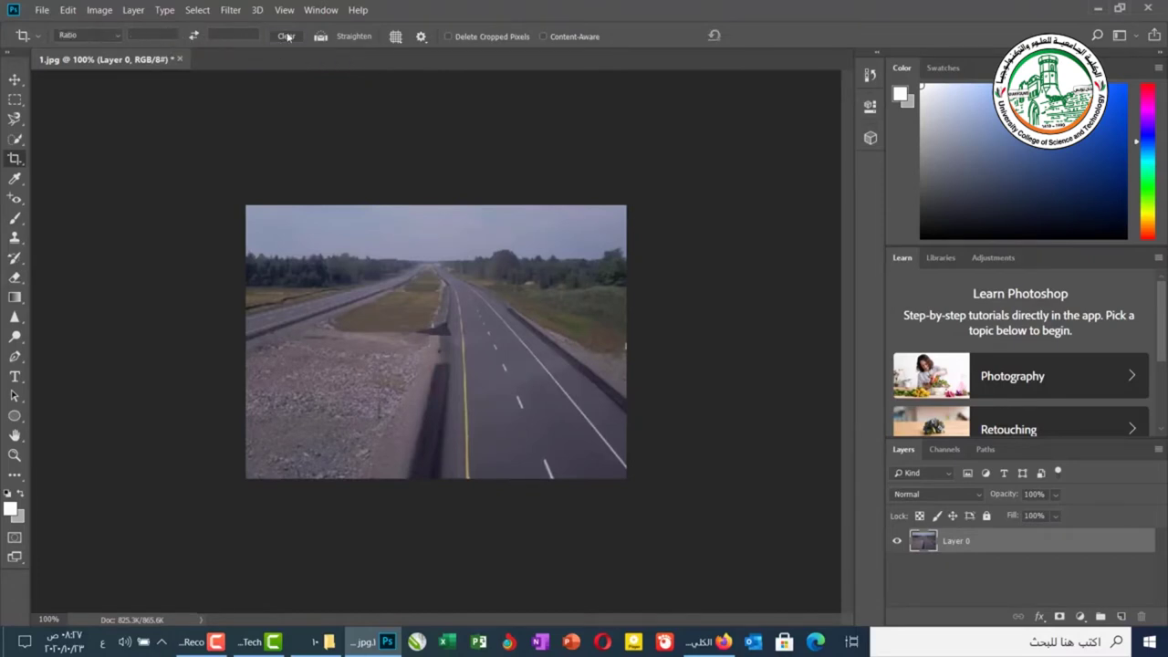
Shrink the unconstrained crop frame around the central road and median, and cancel the crop
left_click(14, 158)
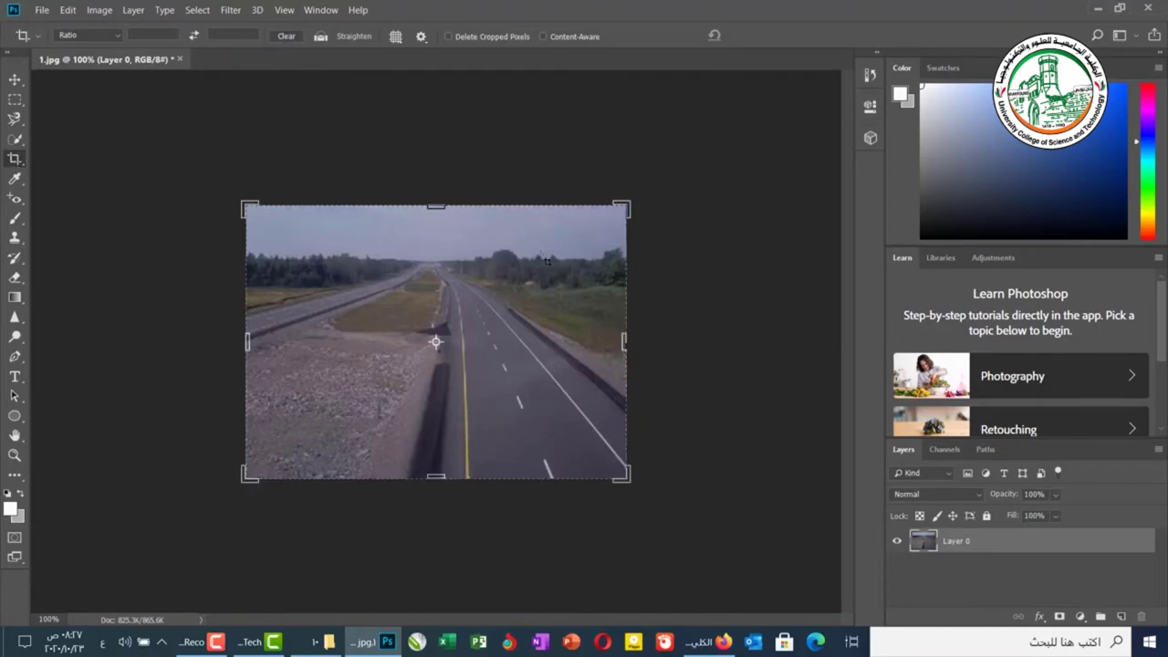
left_click_drag(624, 205, 573, 246)
mouse_move(435, 246)
left_mouse_down()
mouse_move(423, 261)
mouse_move(451, 207)
mouse_move(444, 262)
mouse_move(437, 227)
left_mouse_up()
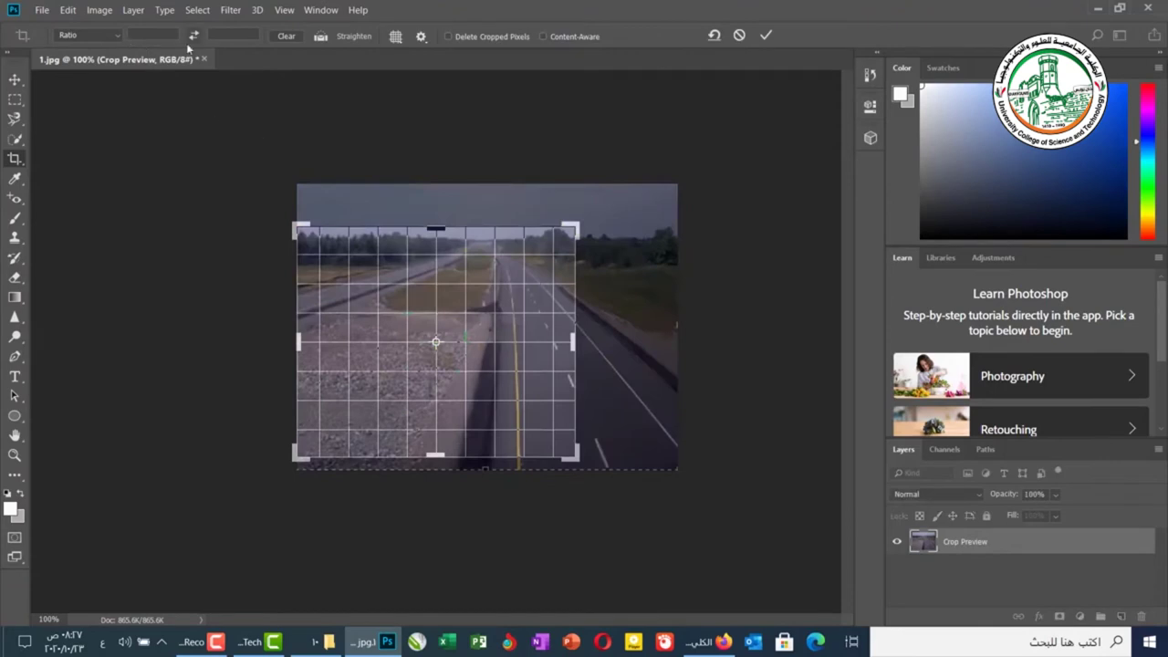
left_click_drag(293, 220, 351, 226)
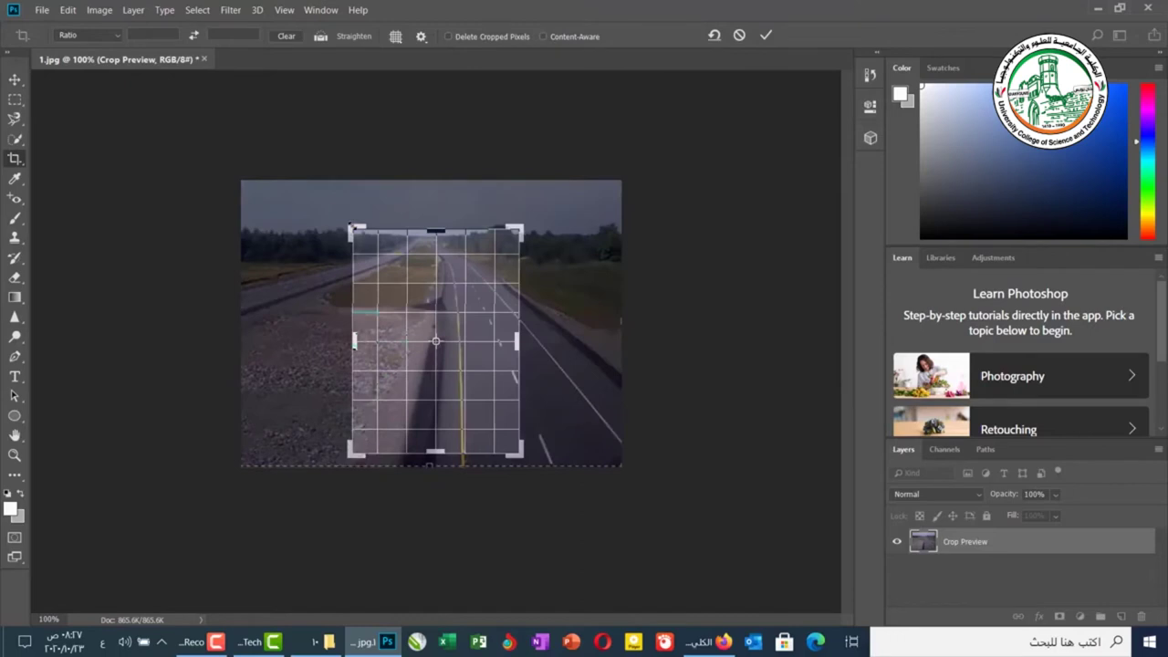
left_click(322, 37)
key("Escape")
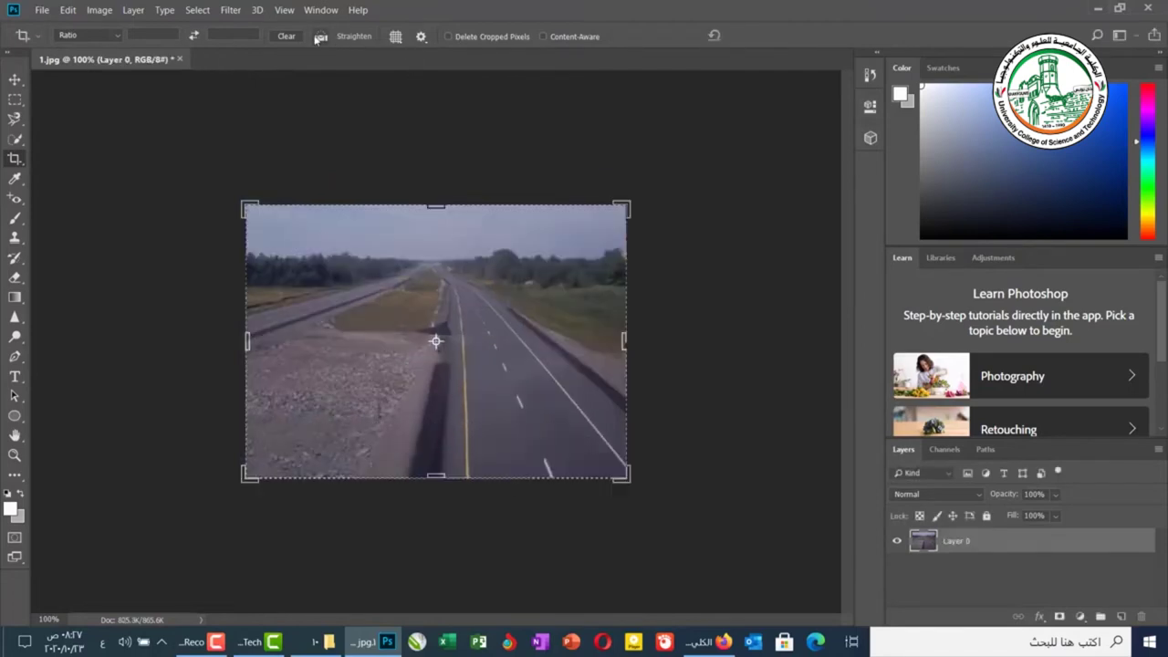
Straighten the photo along a line of about -35.9° from the sky to the lane markings, apply the crop, and undo it
left_click(318, 38)
left_click(319, 38)
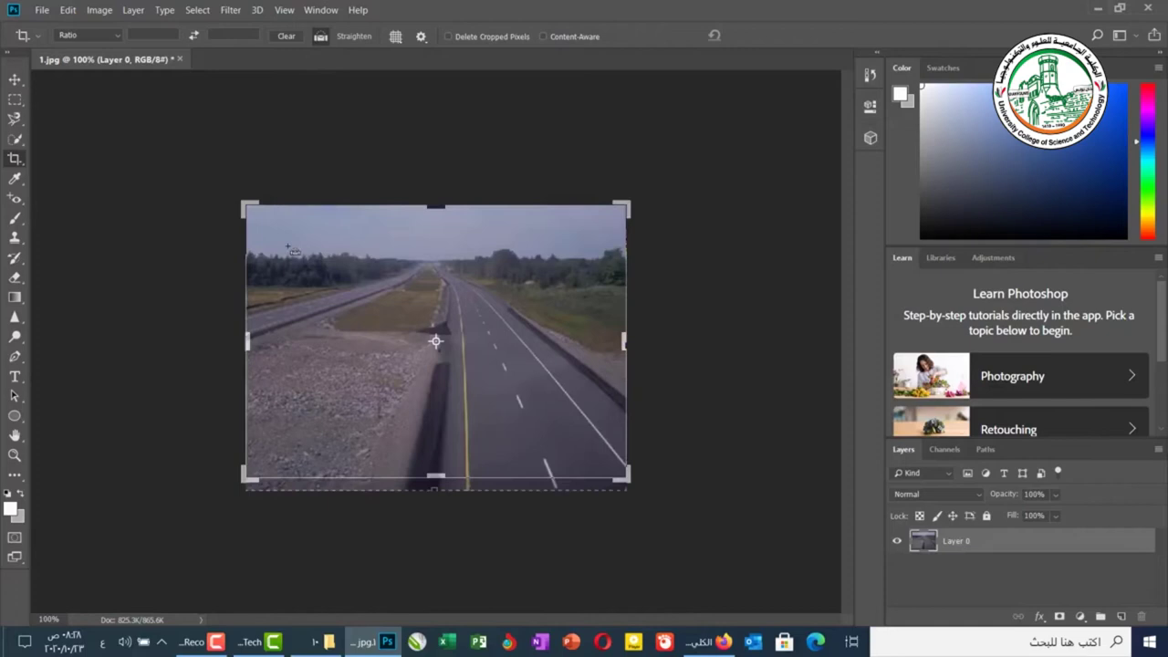
left_click_drag(288, 246, 530, 421)
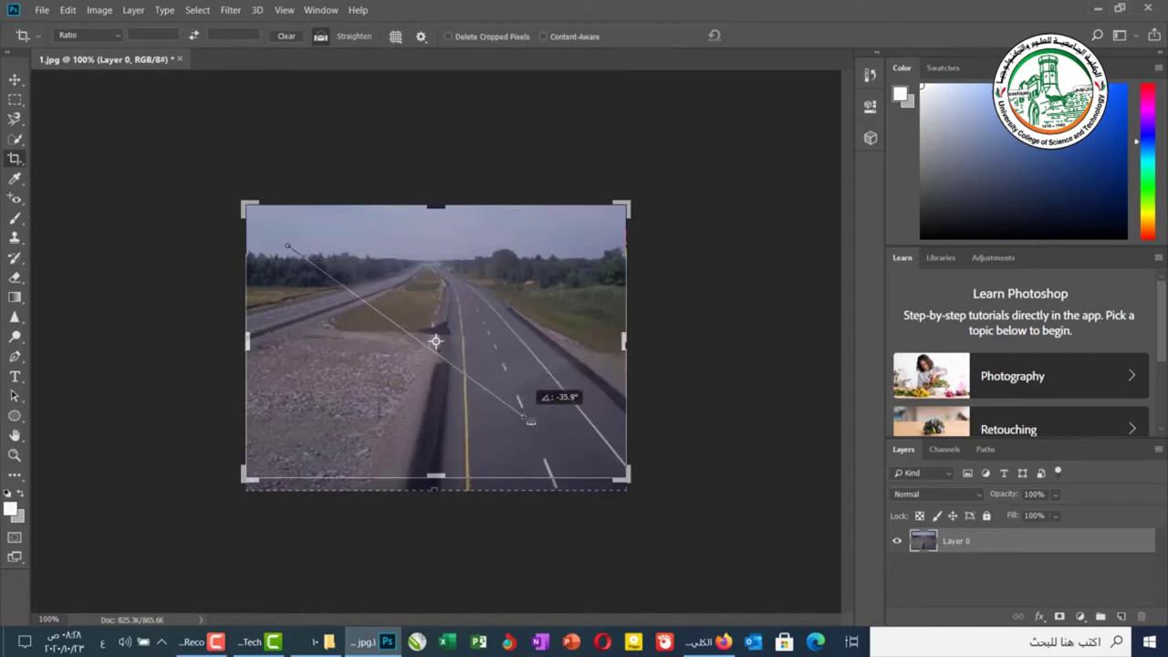
left_click_drag(530, 421, 530, 422)
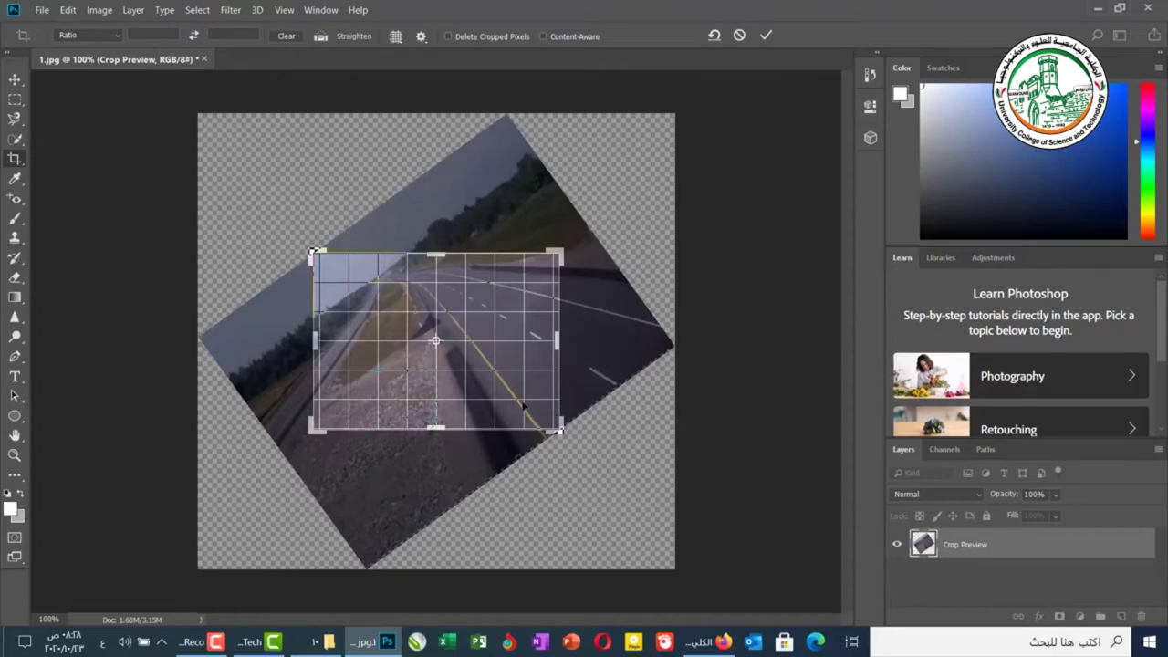
key("Return")
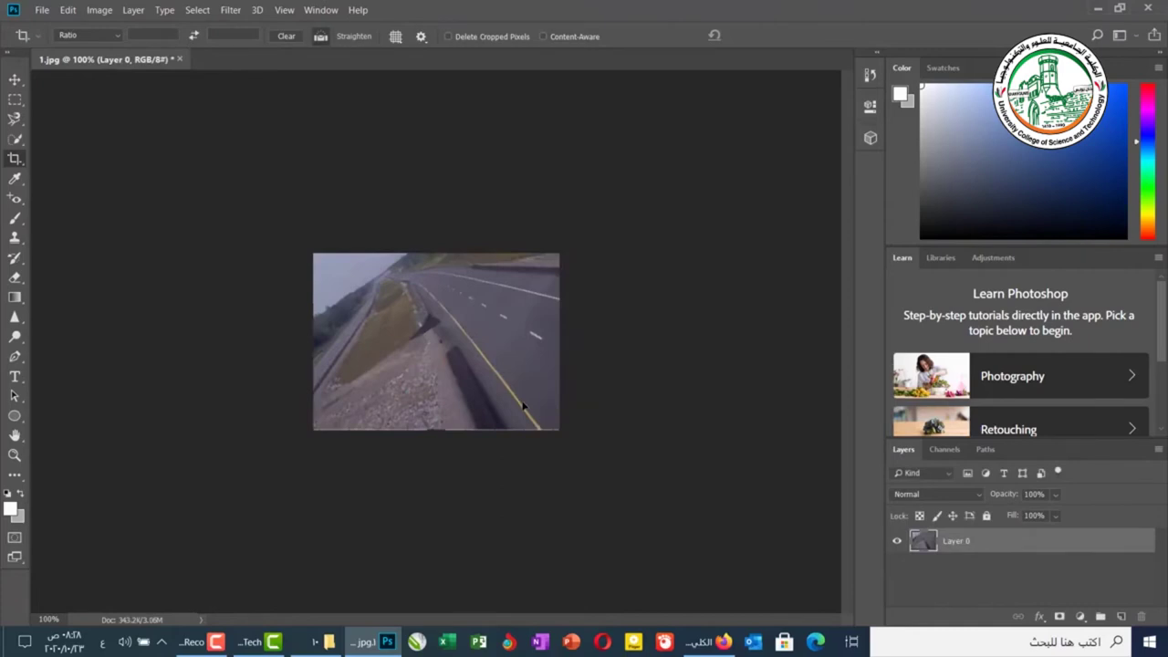
key("ctrl+z")
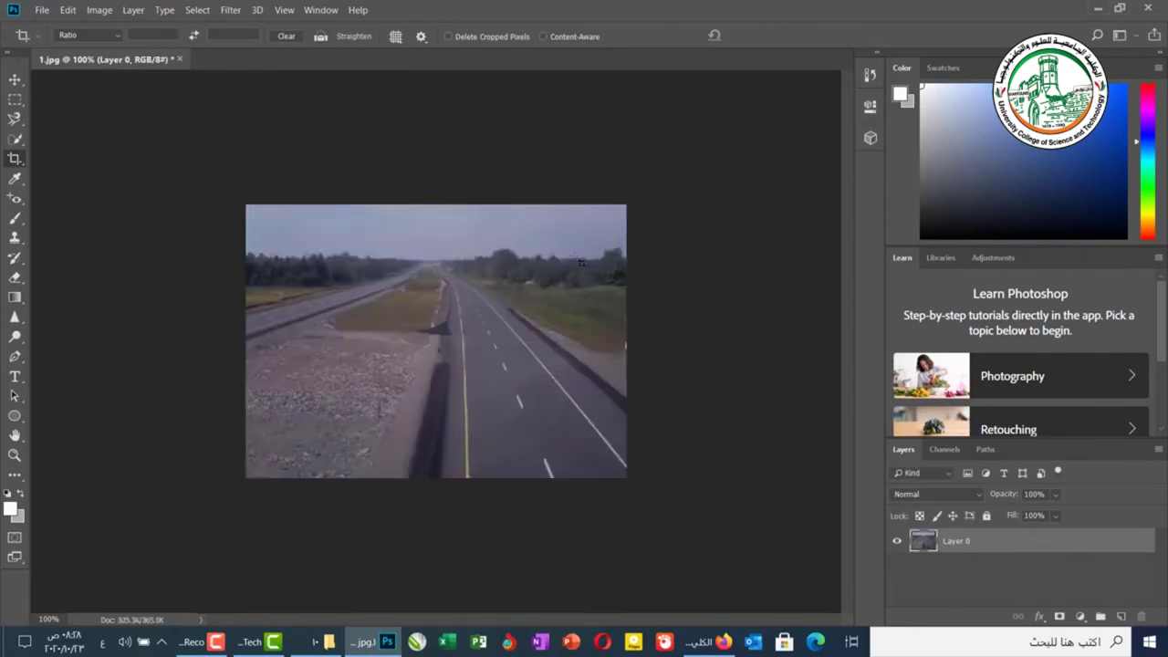
Straighten the photo along the opposite diagonal, from the roadside grass down to the gravel, apply the crop, and undo it
left_click_drag(586, 243, 262, 430)
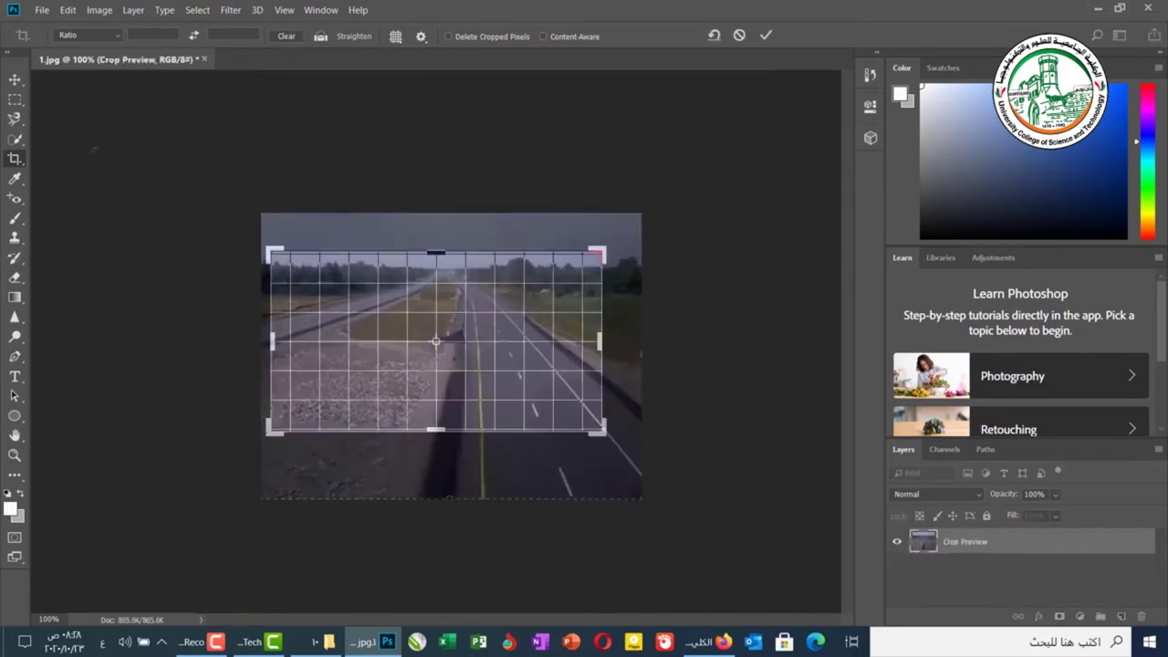
key("Escape")
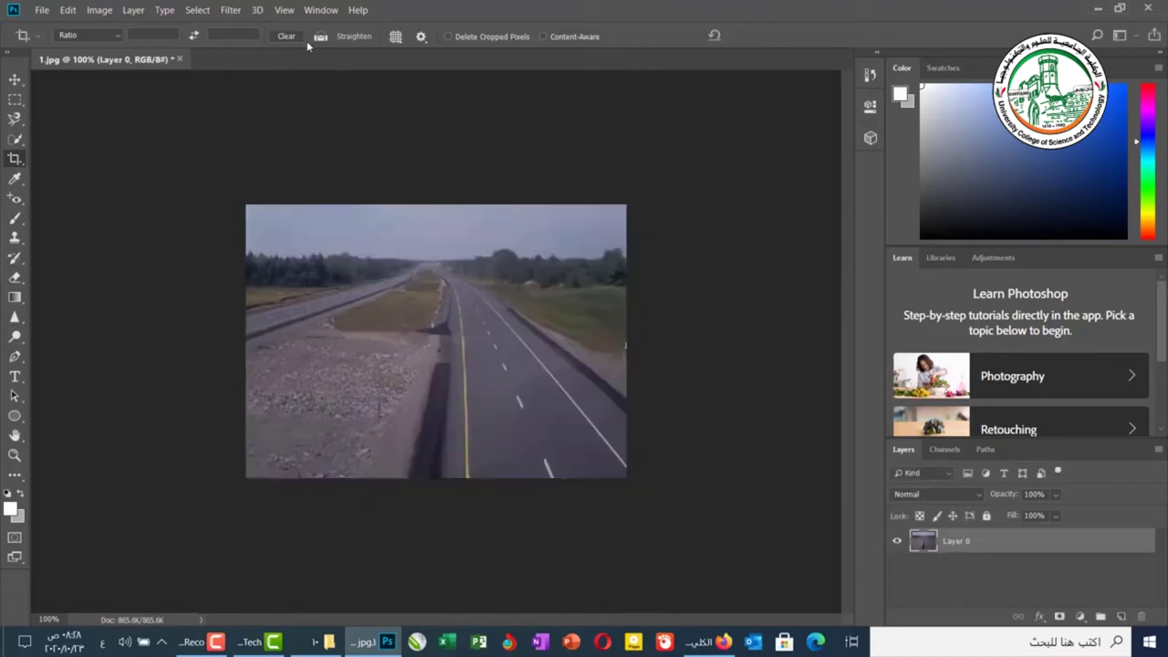
left_click(326, 37)
left_click_drag(582, 293, 370, 423)
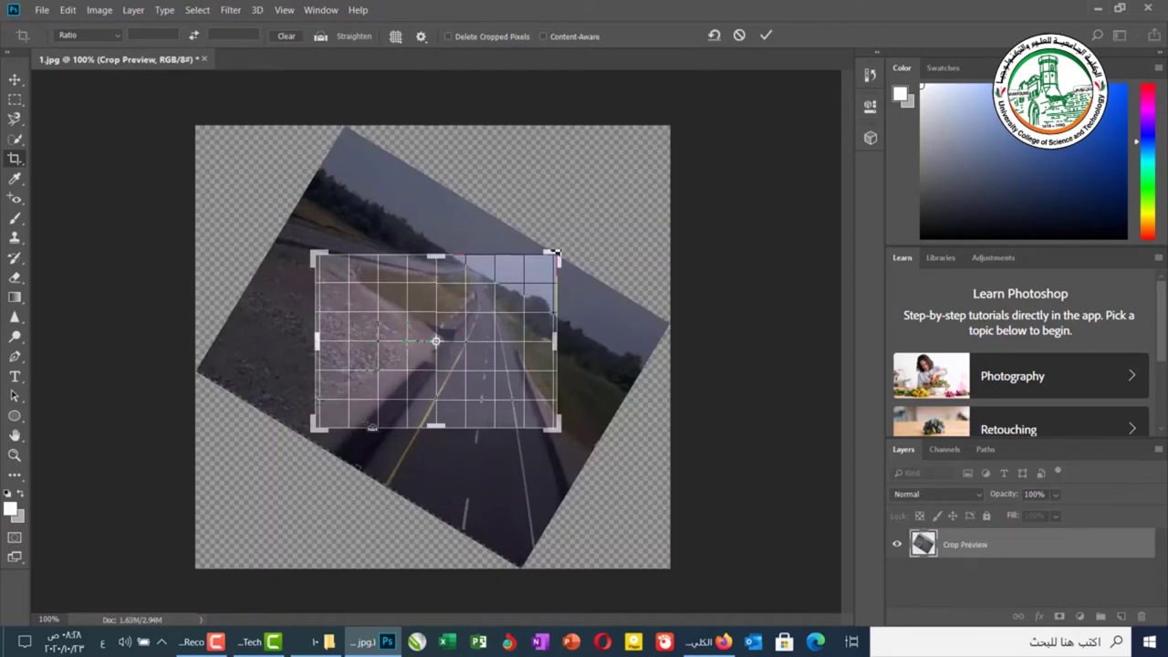
key("Return")
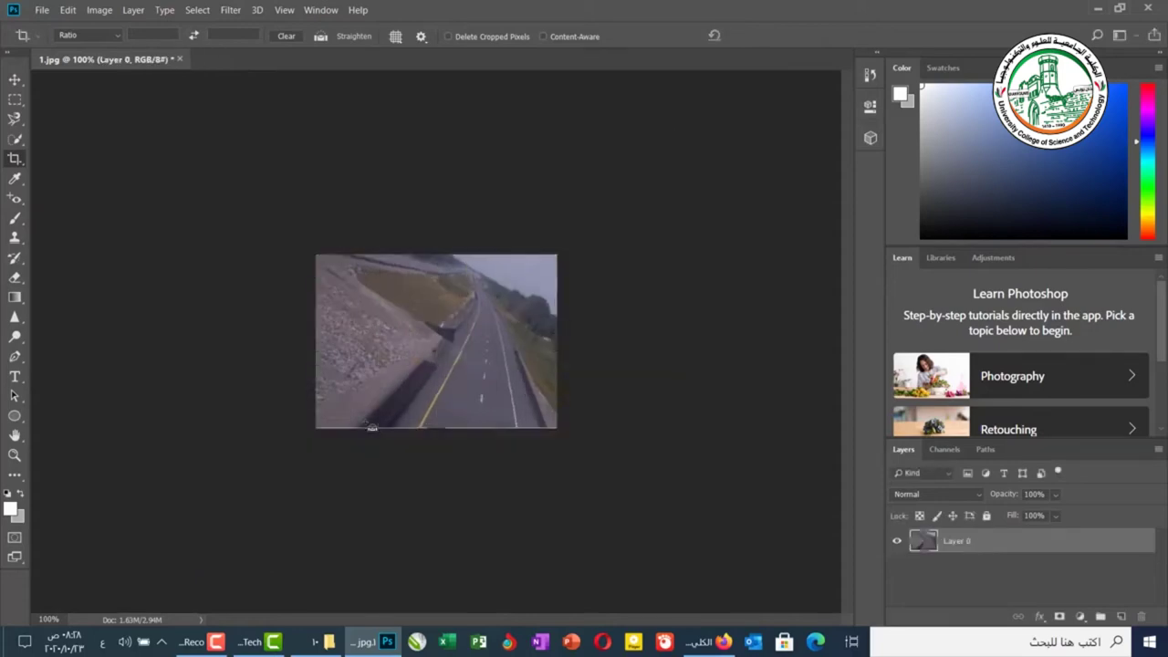
key("ctrl+z")
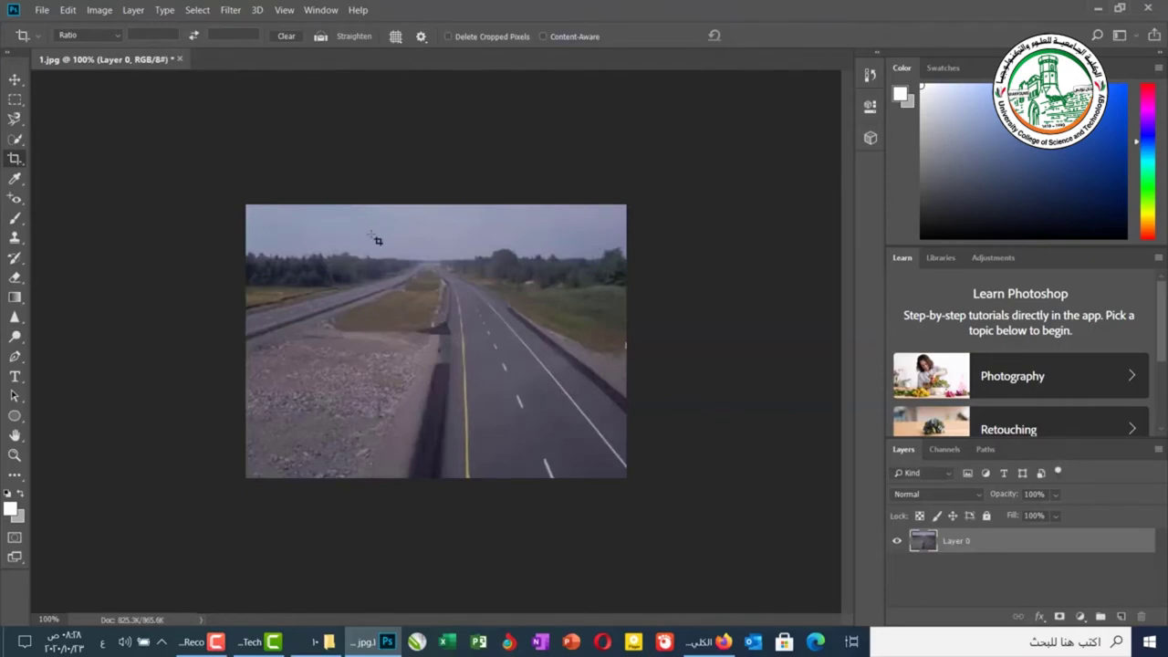
Show the crop frame around the whole photo and lower its upper edge to the treeline
left_click(396, 37)
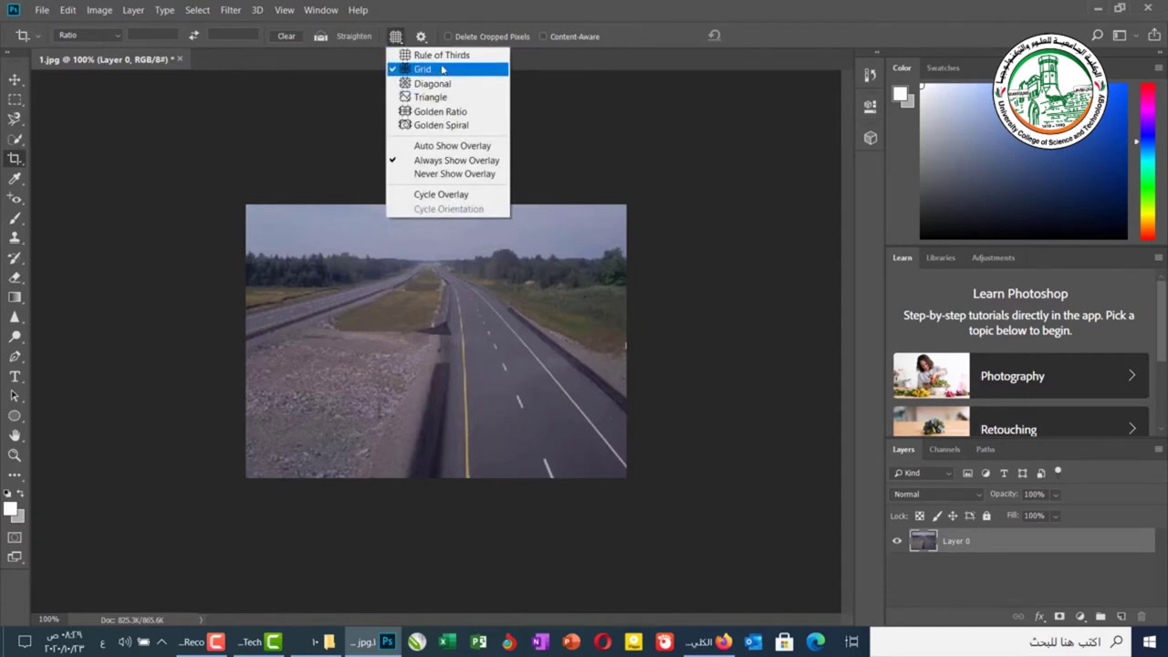
left_click(15, 165)
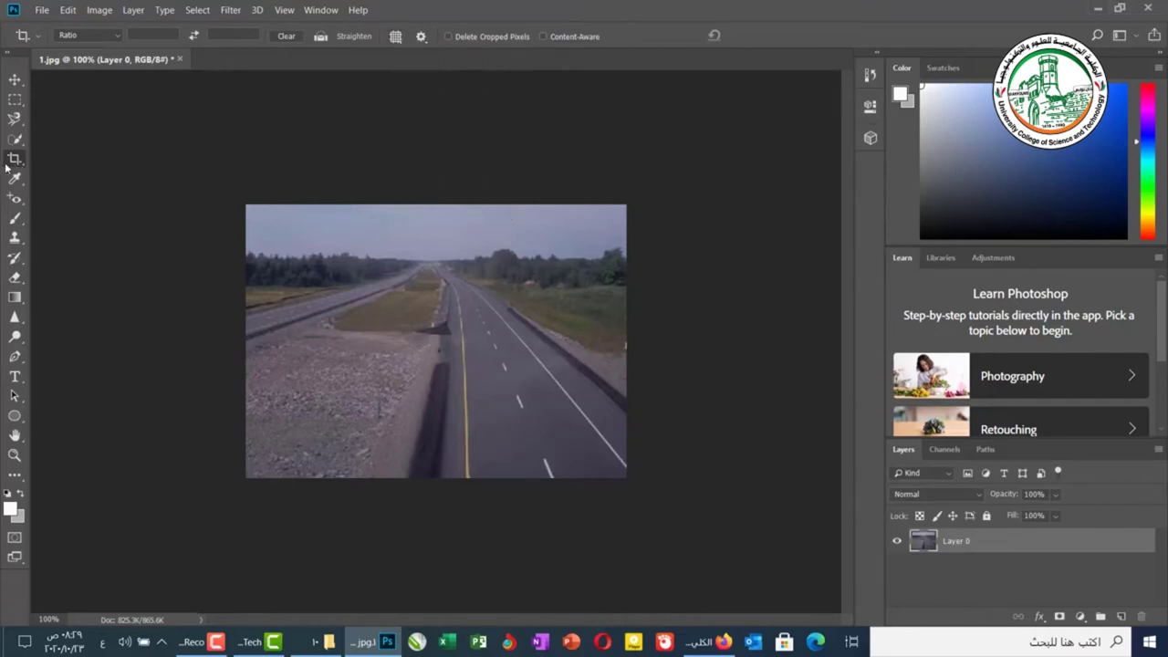
left_click(14, 165)
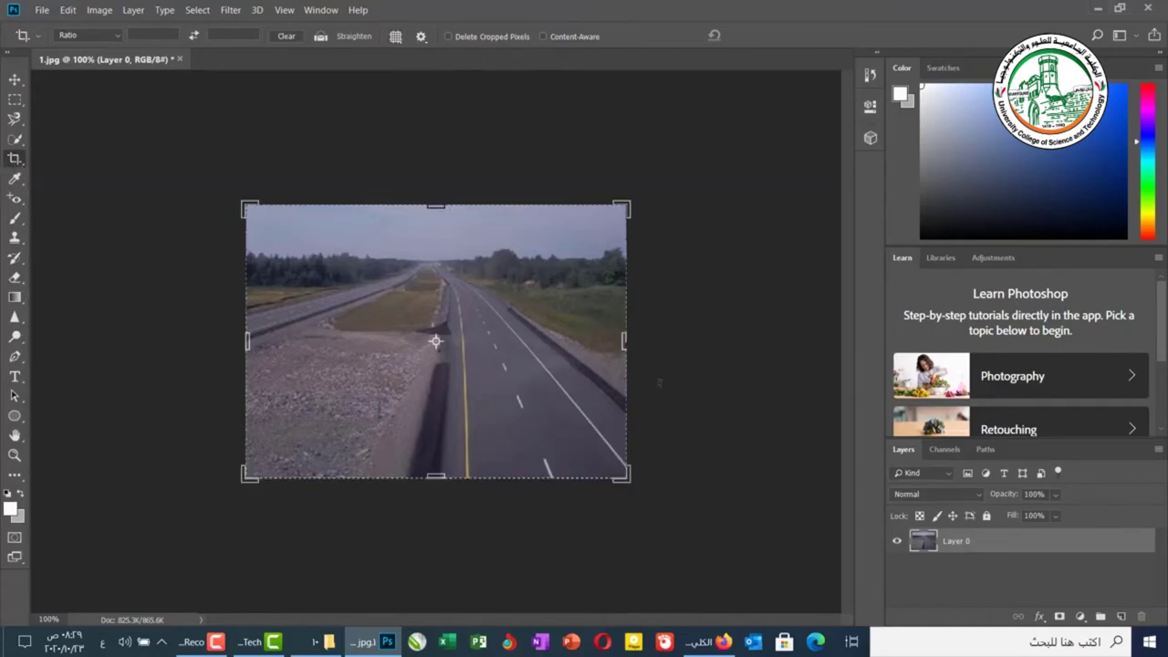
mouse_move(630, 339)
left_mouse_down()
mouse_move(593, 338)
mouse_move(624, 342)
mouse_move(569, 358)
mouse_move(630, 360)
mouse_move(577, 364)
mouse_move(598, 369)
mouse_move(628, 356)
left_mouse_up()
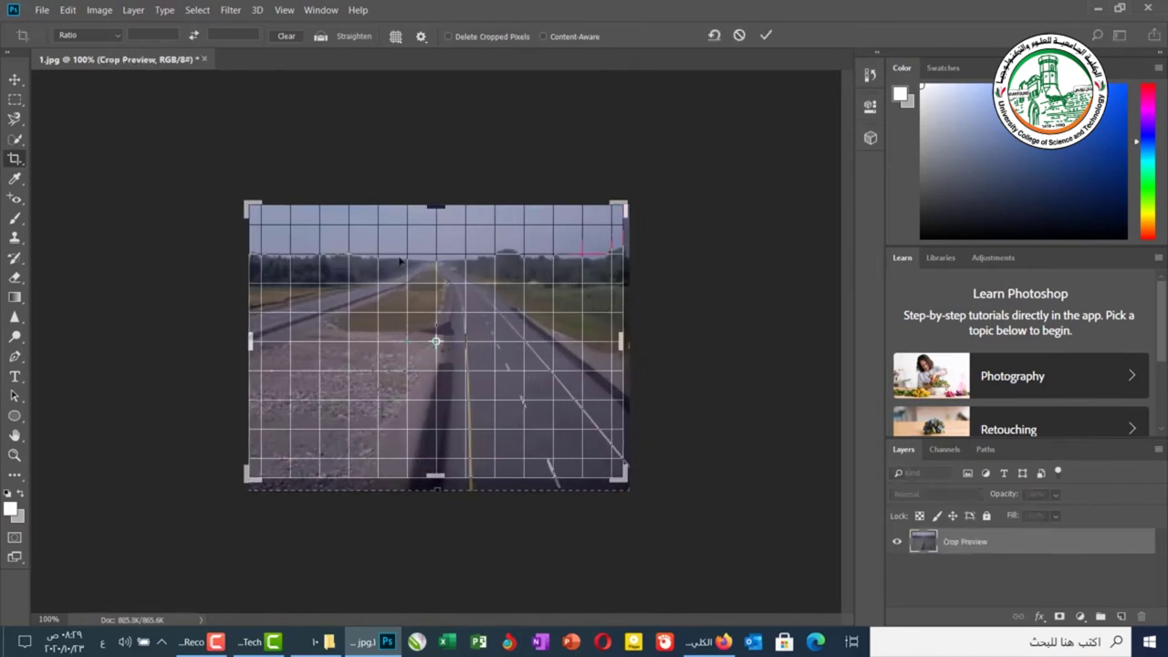
left_click_drag(433, 222, 412, 235)
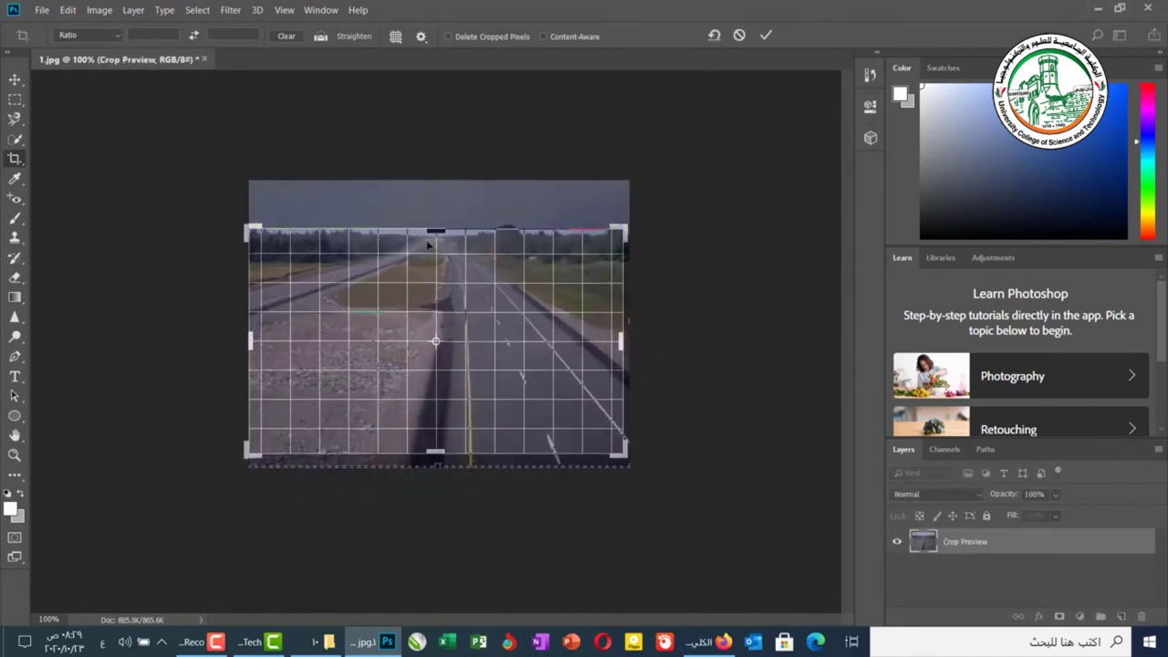
Switch the crop overlay to Triangle and extend the frame slightly upward into the sky
left_click(395, 37)
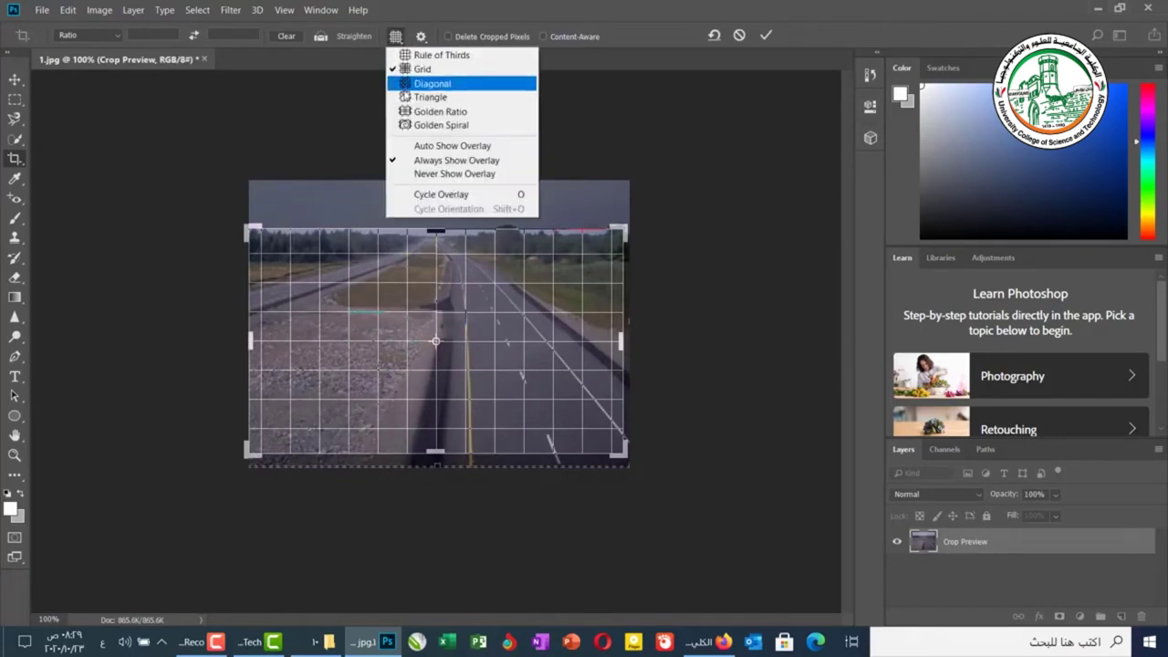
left_click(429, 97)
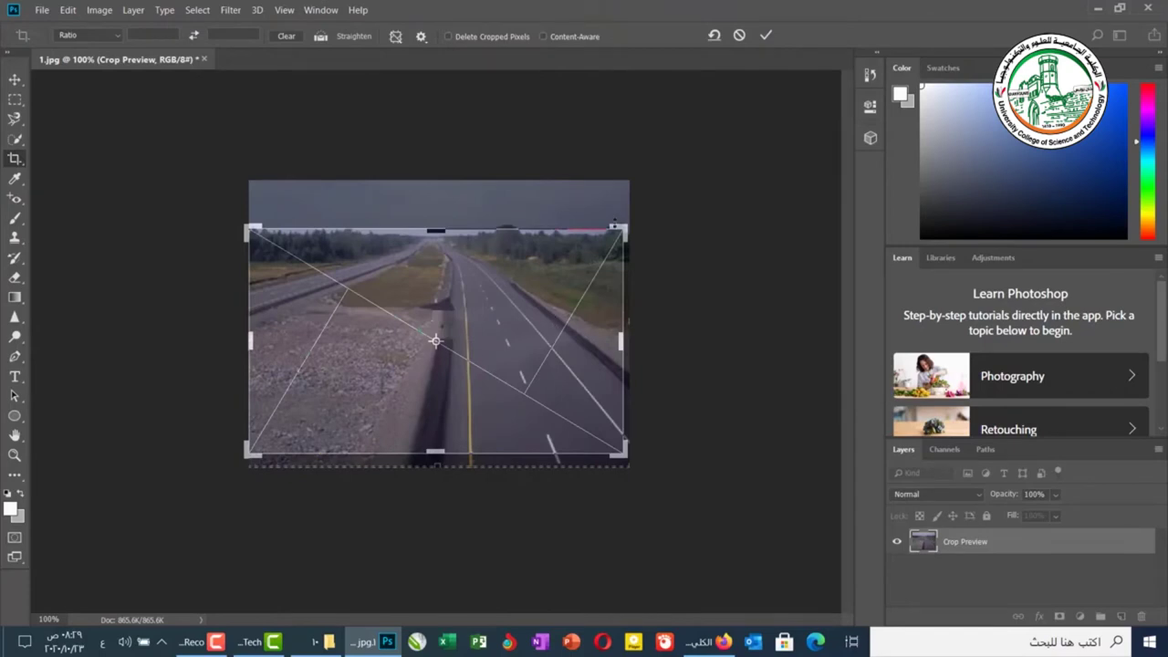
left_click_drag(616, 226, 620, 215)
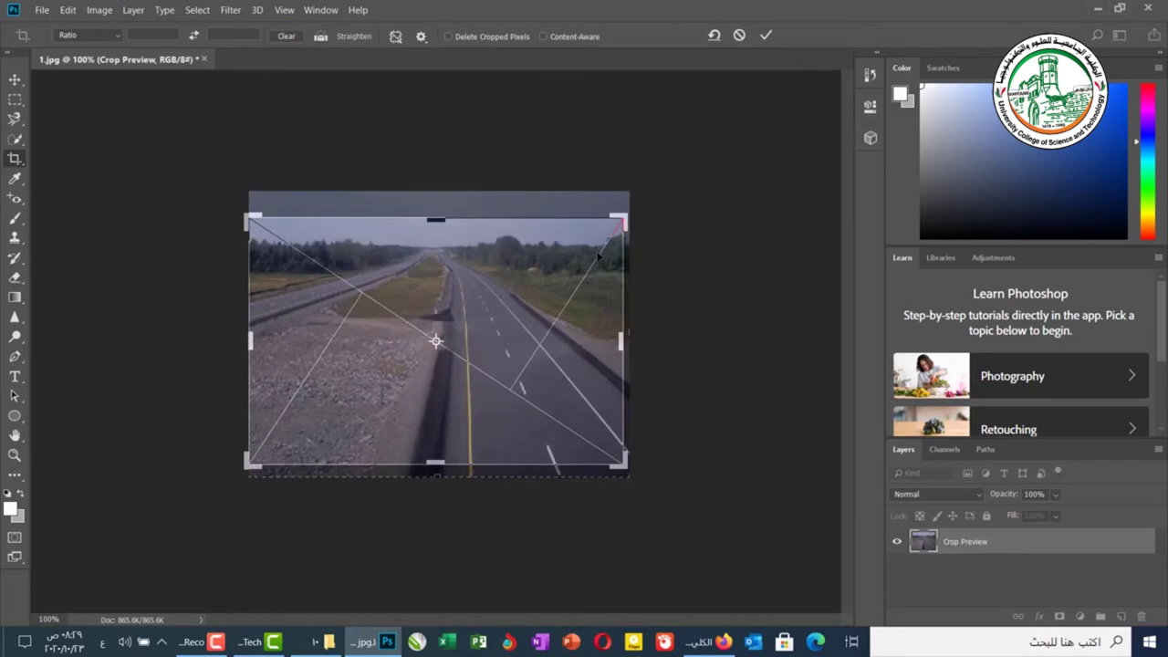
Set the crop overlay back to Grid, apply the crop, and undo it
left_click(395, 36)
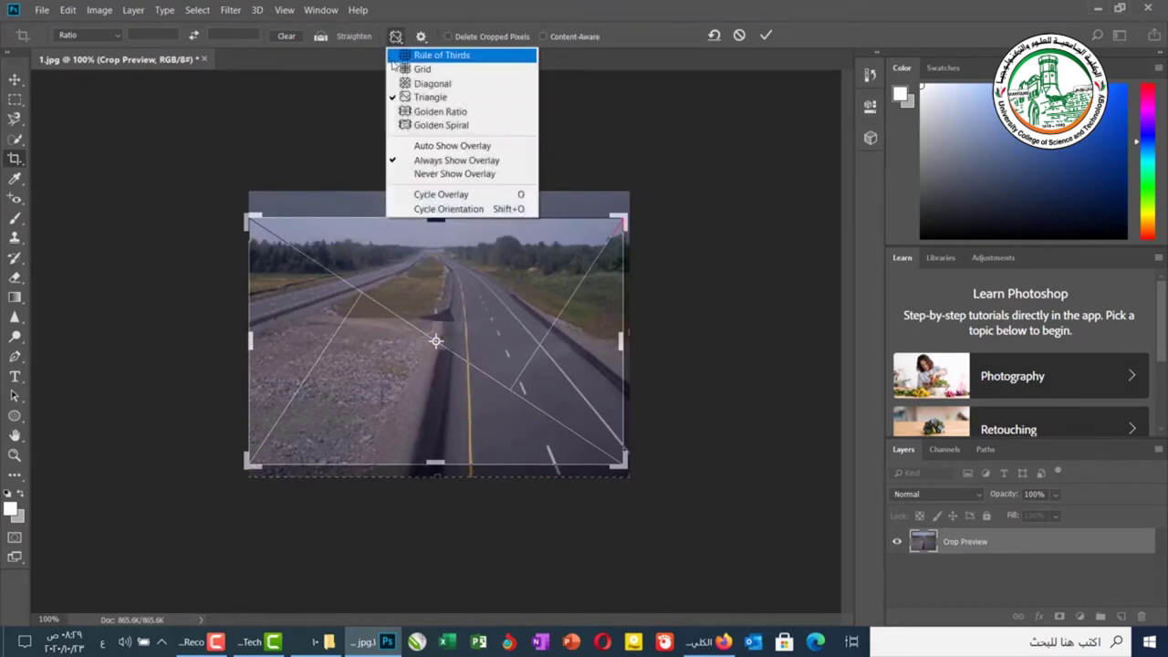
key("Escape")
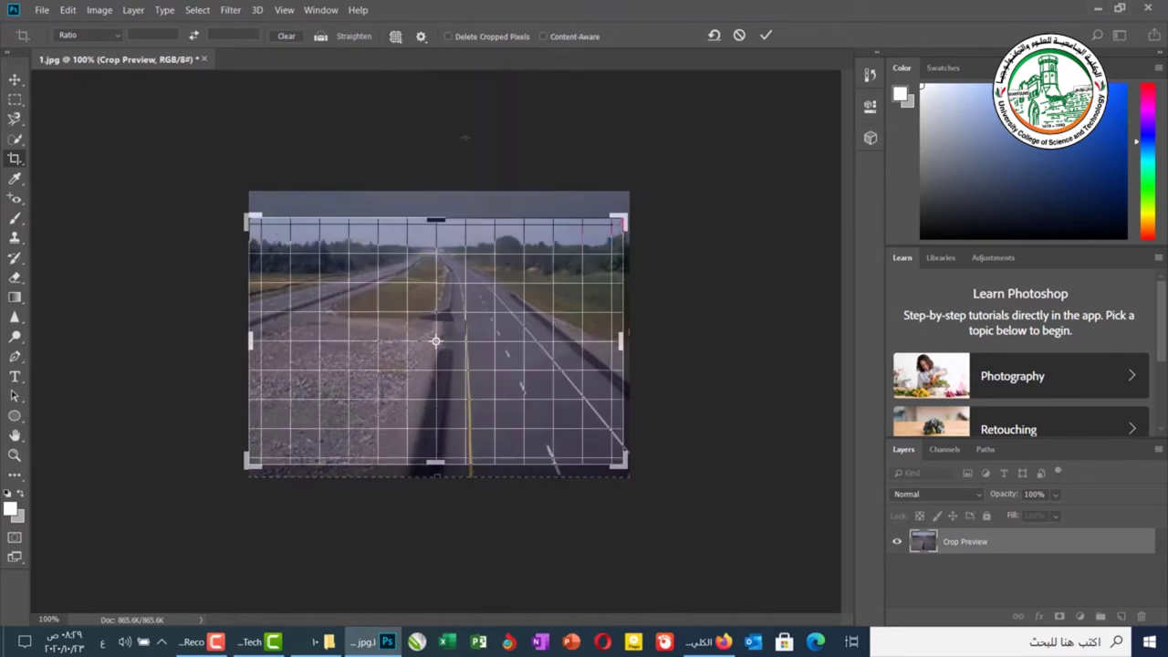
left_click(766, 35)
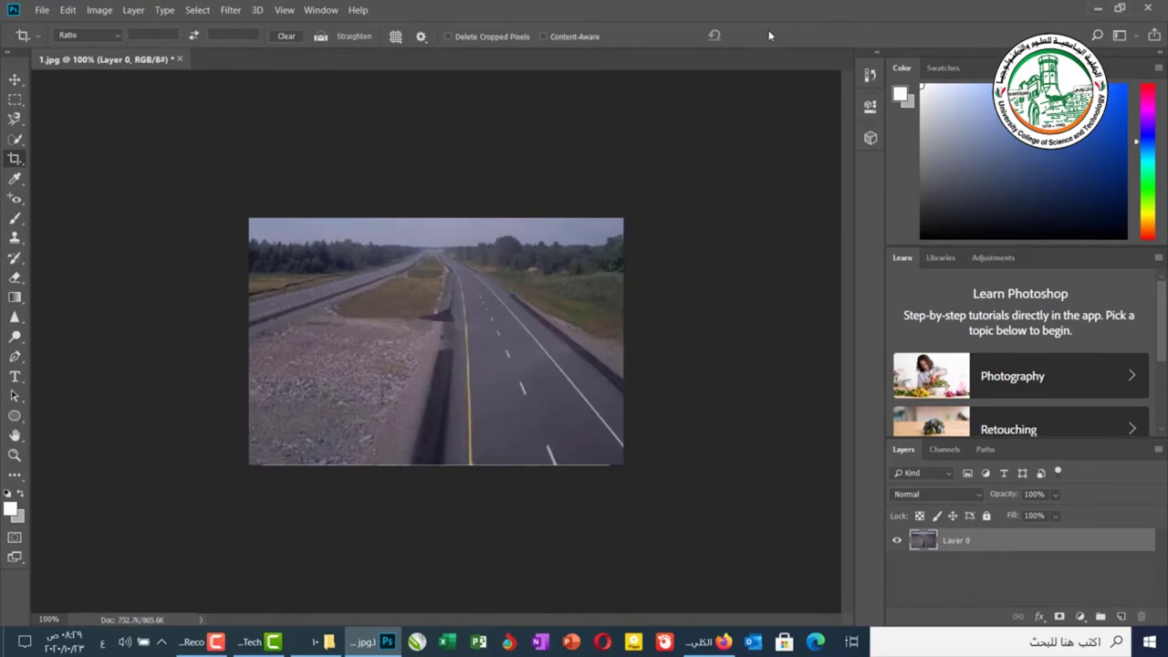
key("ctrl+z")
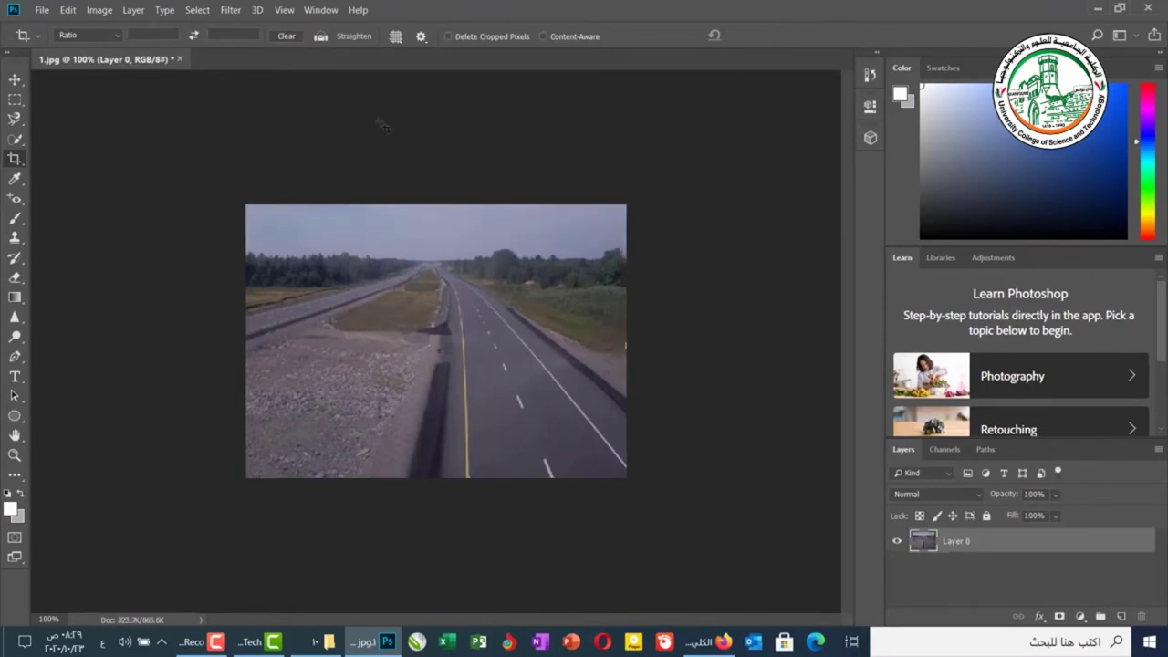
Shrink the crop frame from its corner and cancel it, and draw a smaller frame over the gravel and road and reset it
left_click(435, 341)
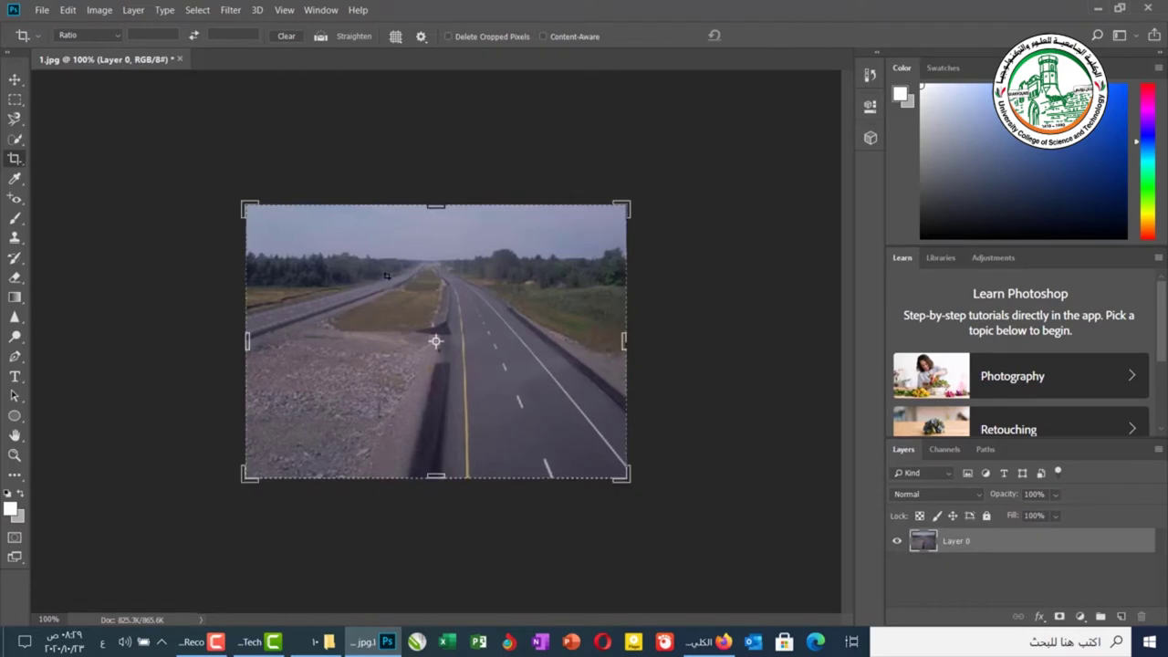
left_click_drag(643, 215, 597, 226)
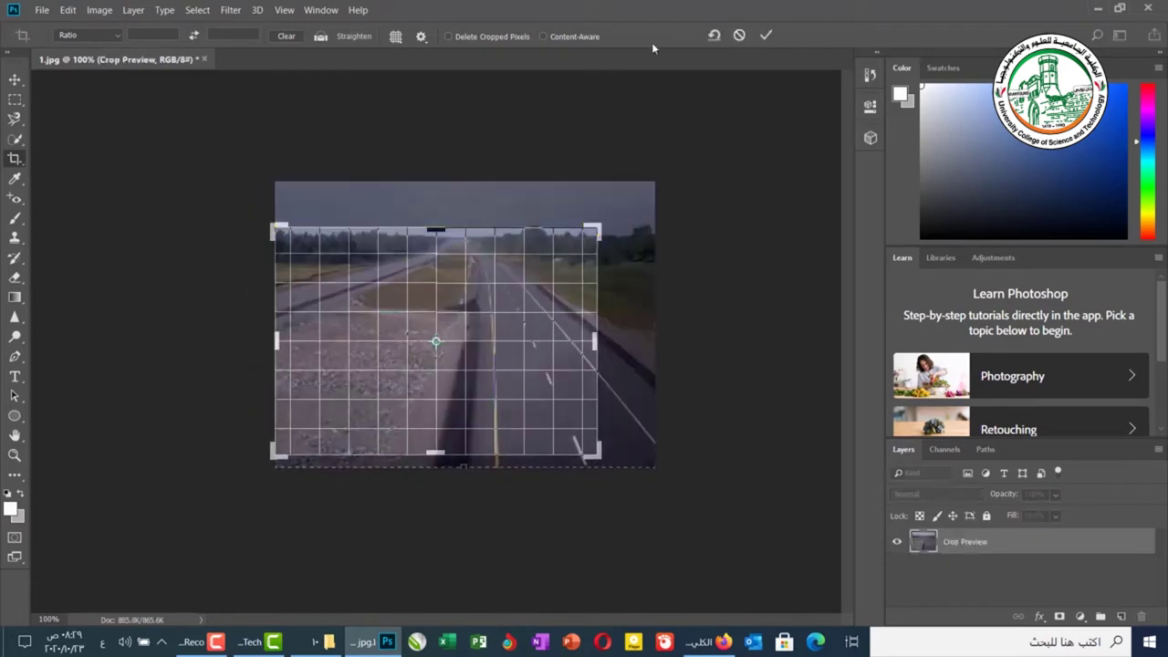
left_click(739, 36)
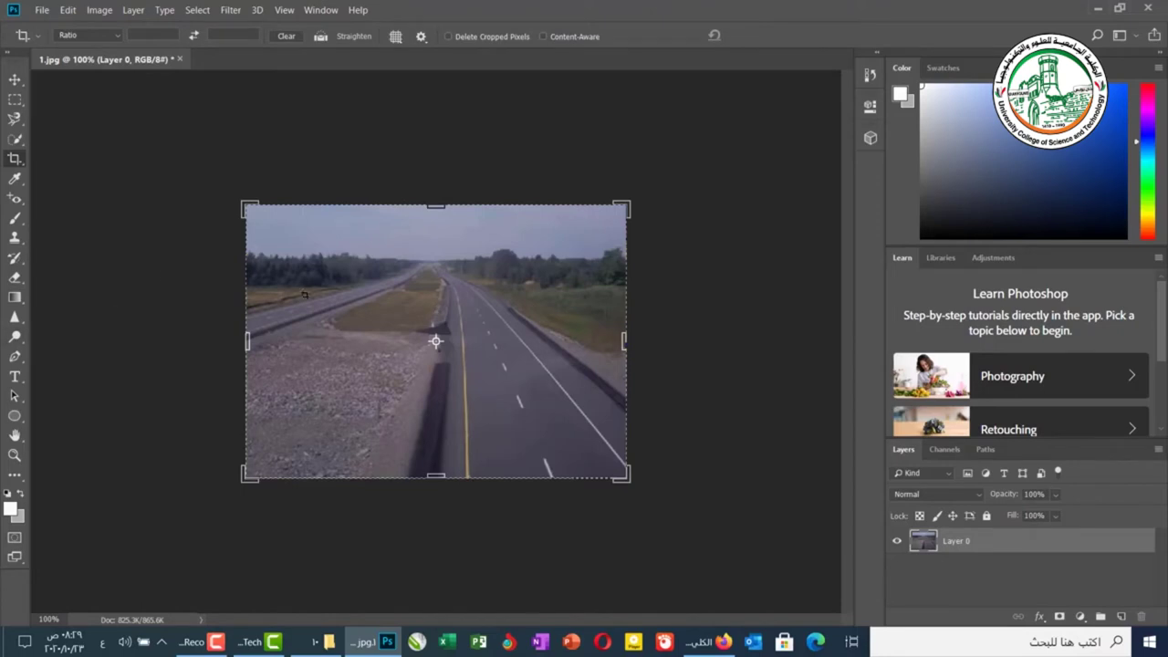
left_click_drag(297, 291, 522, 433)
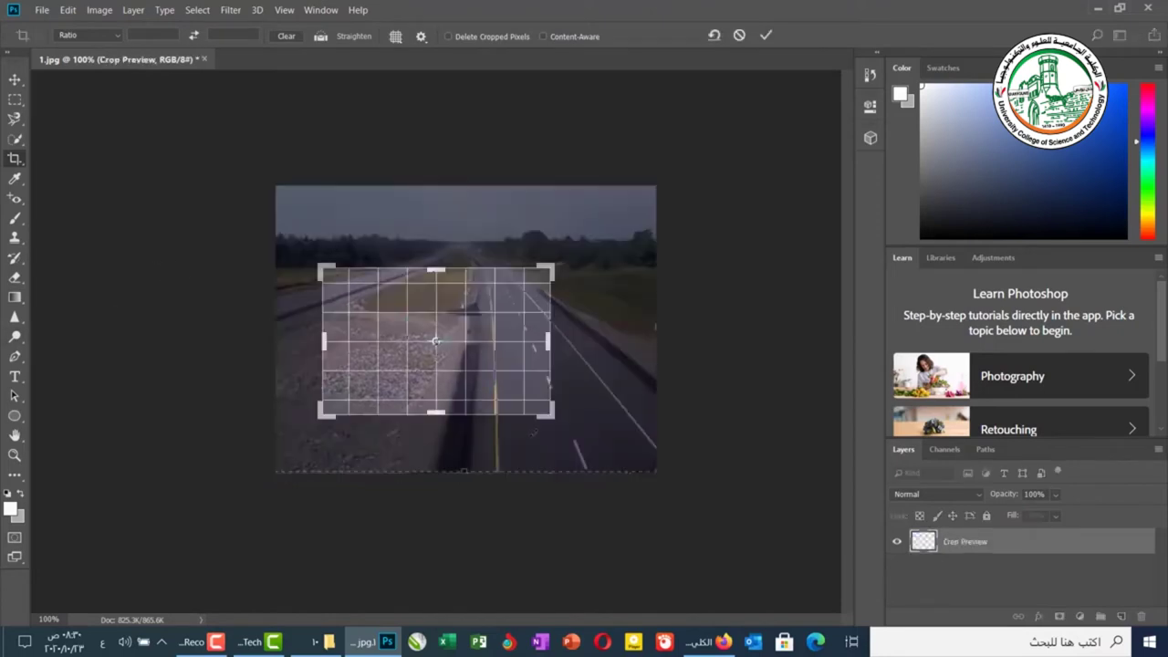
left_click(715, 36)
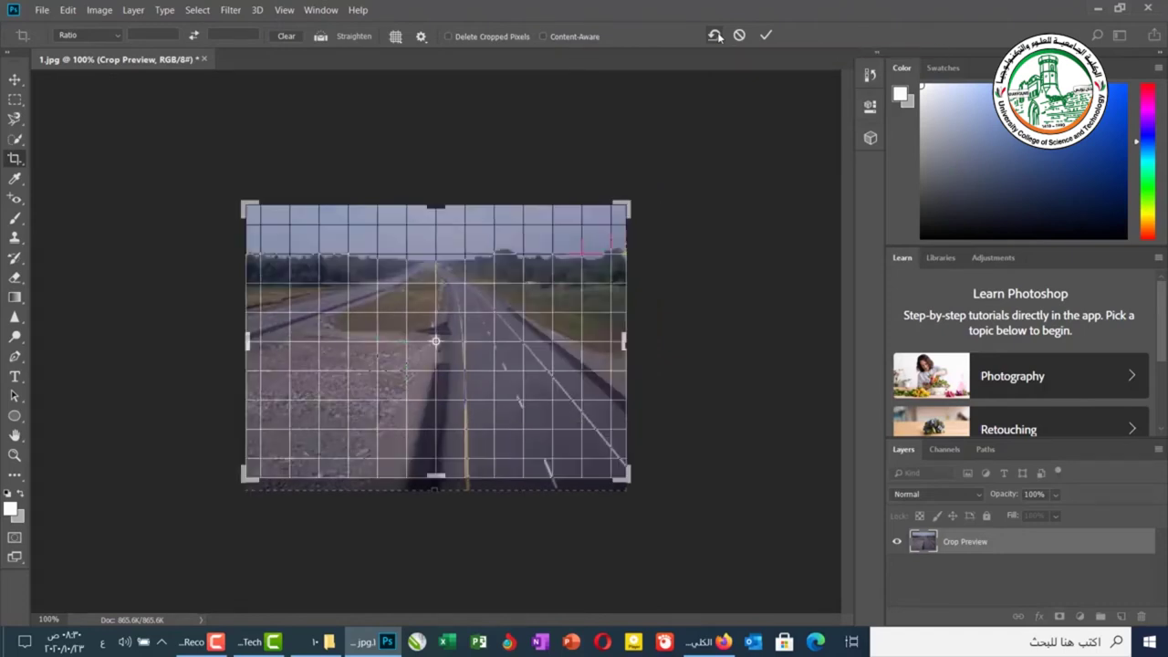
Toggle Use Classic Mode in the crop options to compare both frame styles, leaving it enabled
left_click(422, 38)
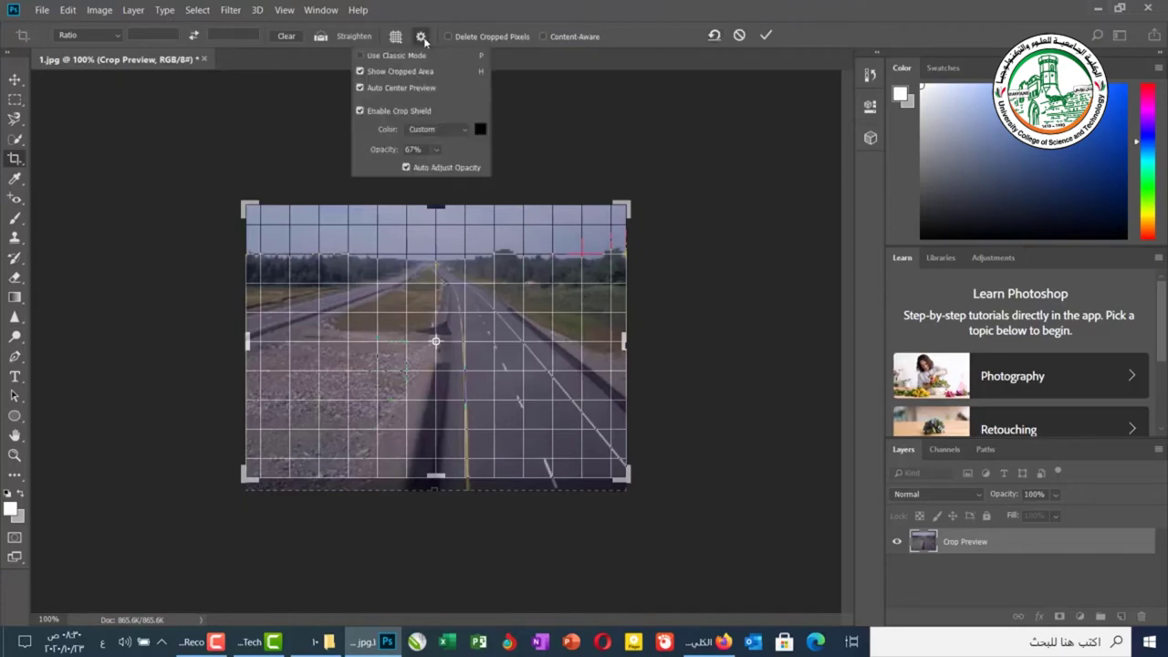
left_click(360, 55)
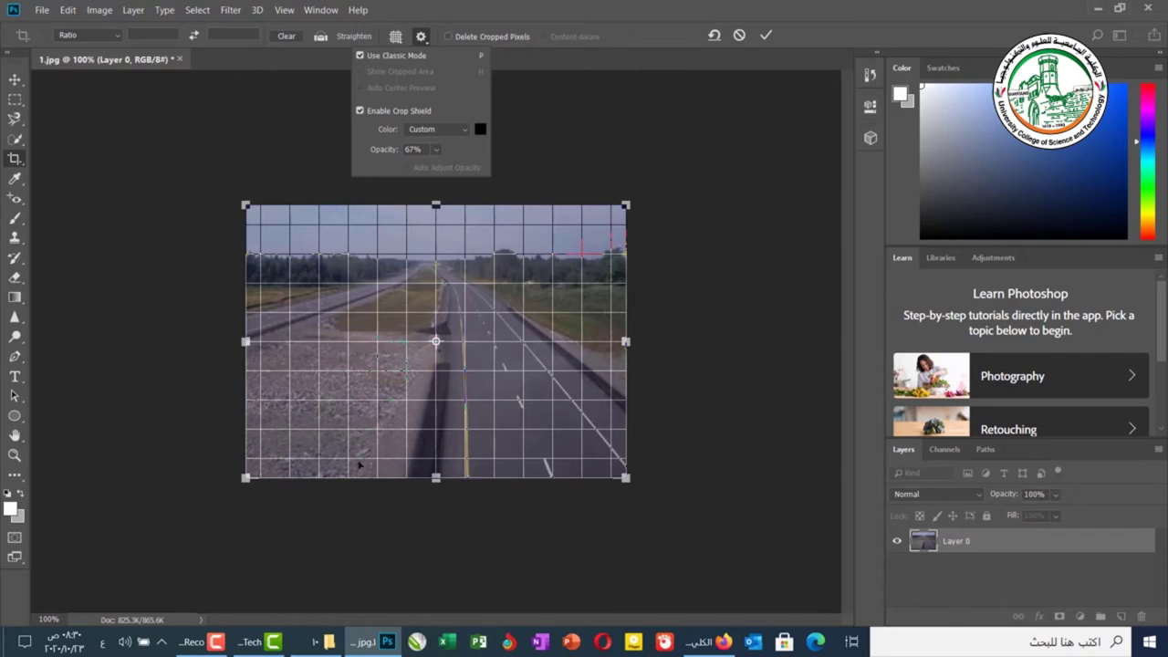
left_click(361, 57)
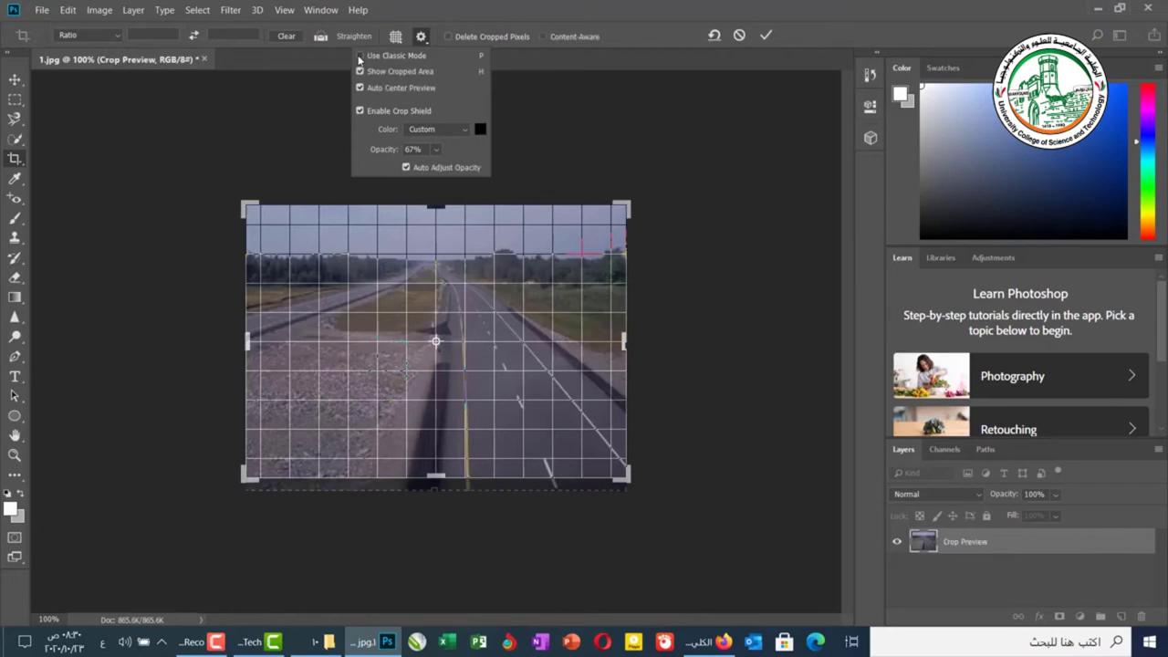
left_click(359, 57)
left_click(359, 58)
left_click(359, 58)
left_click(360, 57)
left_click(359, 57)
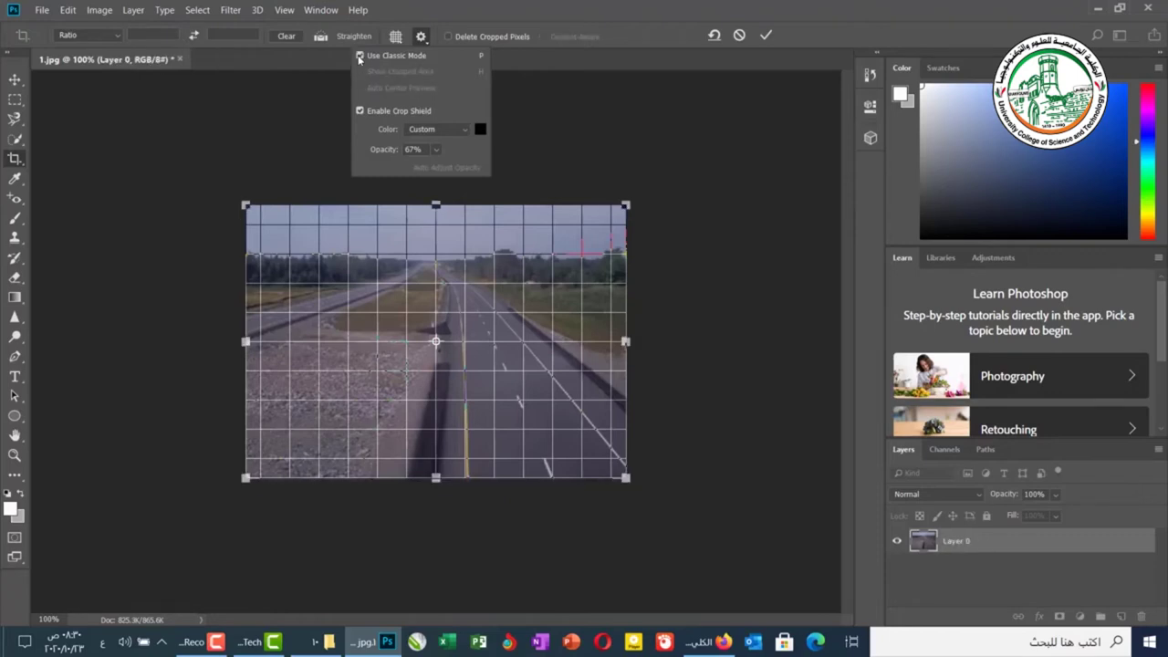
Toggle Classic Mode off and on, and shrink the crop frame from its upper-right corner to just below the horizon
left_click(359, 57)
left_click(359, 57)
left_click_drag(626, 205, 546, 282)
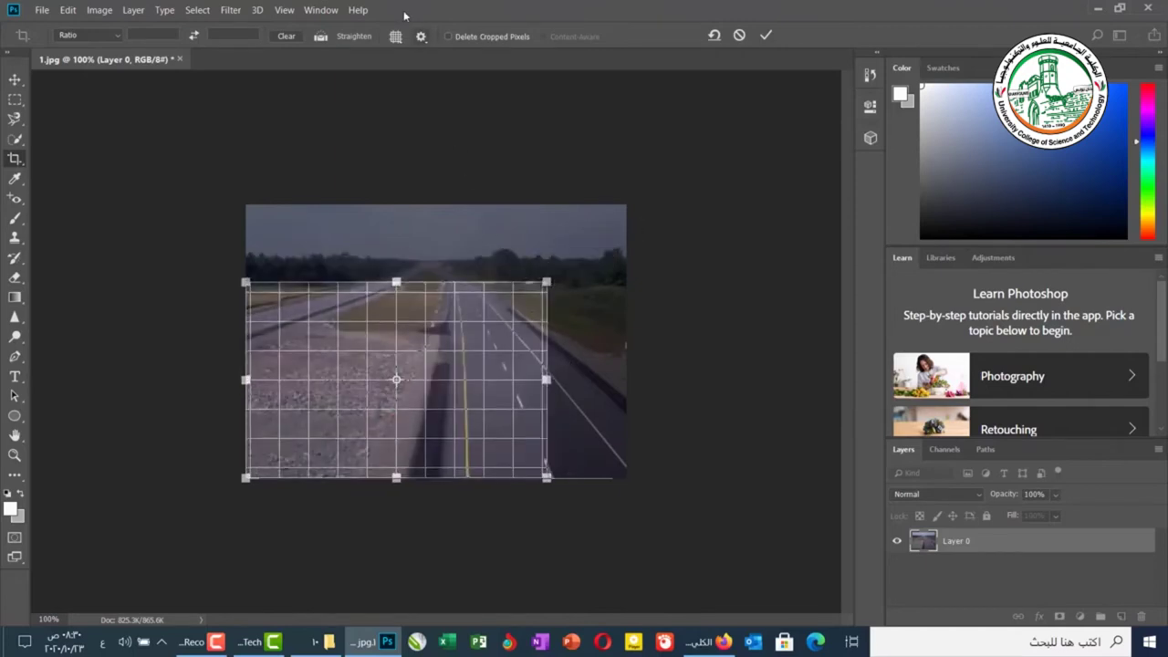
Turn off Use Classic Mode and pull the crop frame's upper-right corner slightly further inward
left_click(420, 37)
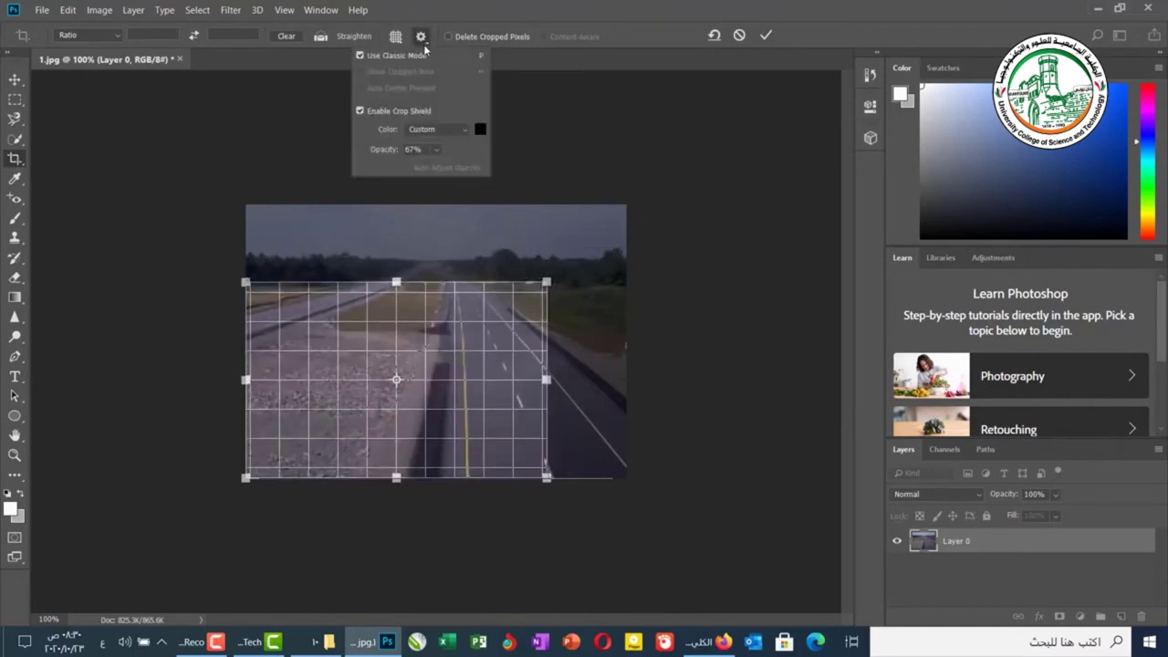
left_click(360, 56)
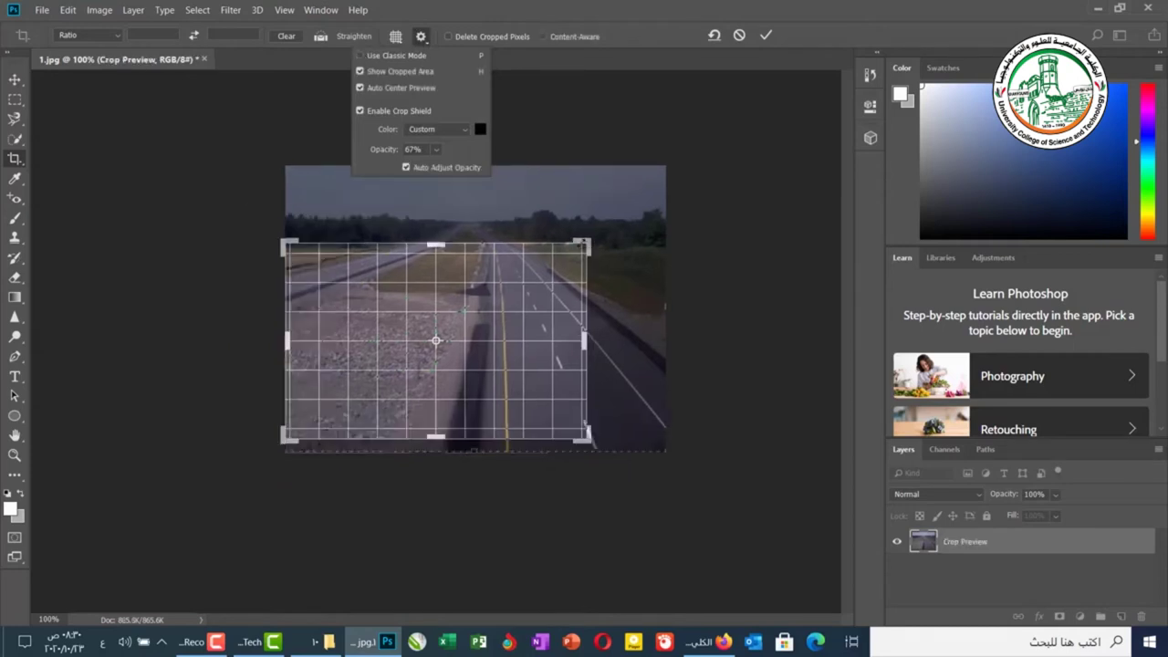
left_click(582, 245)
mouse_move(582, 245)
left_mouse_down()
mouse_move(627, 203)
mouse_move(571, 267)
mouse_move(560, 252)
mouse_move(605, 240)
mouse_move(568, 253)
mouse_move(581, 250)
left_mouse_up()
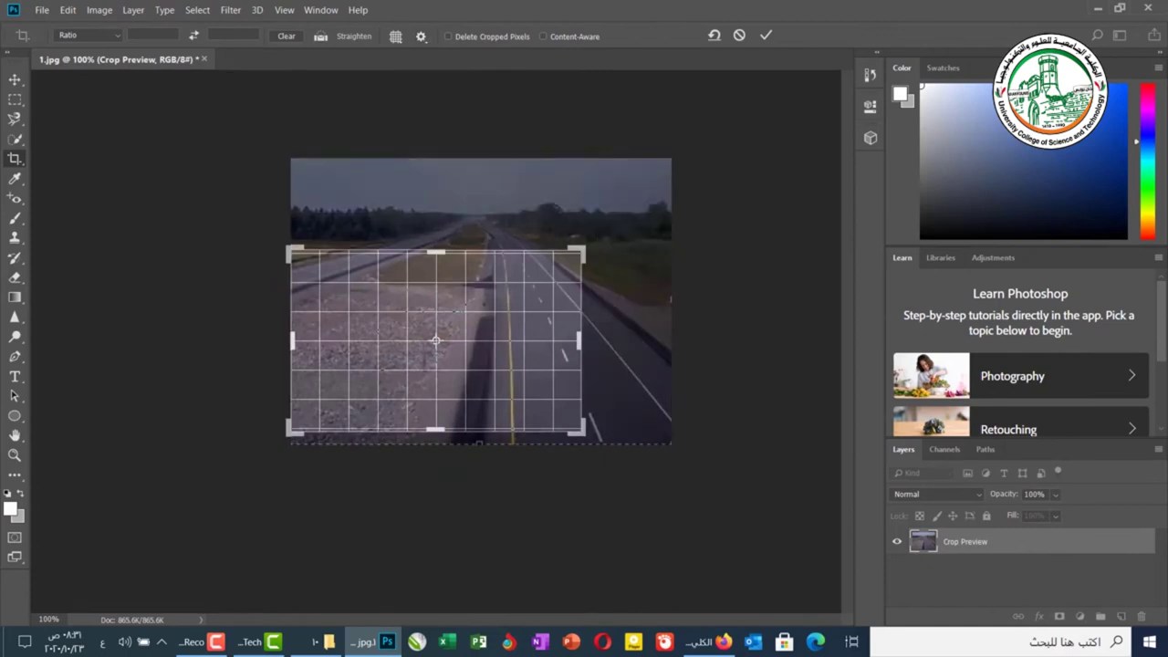
Turn Use Classic Mode back on, rotate the crop frame over the fixed photo, apply the crop, and undo it
left_click(421, 38)
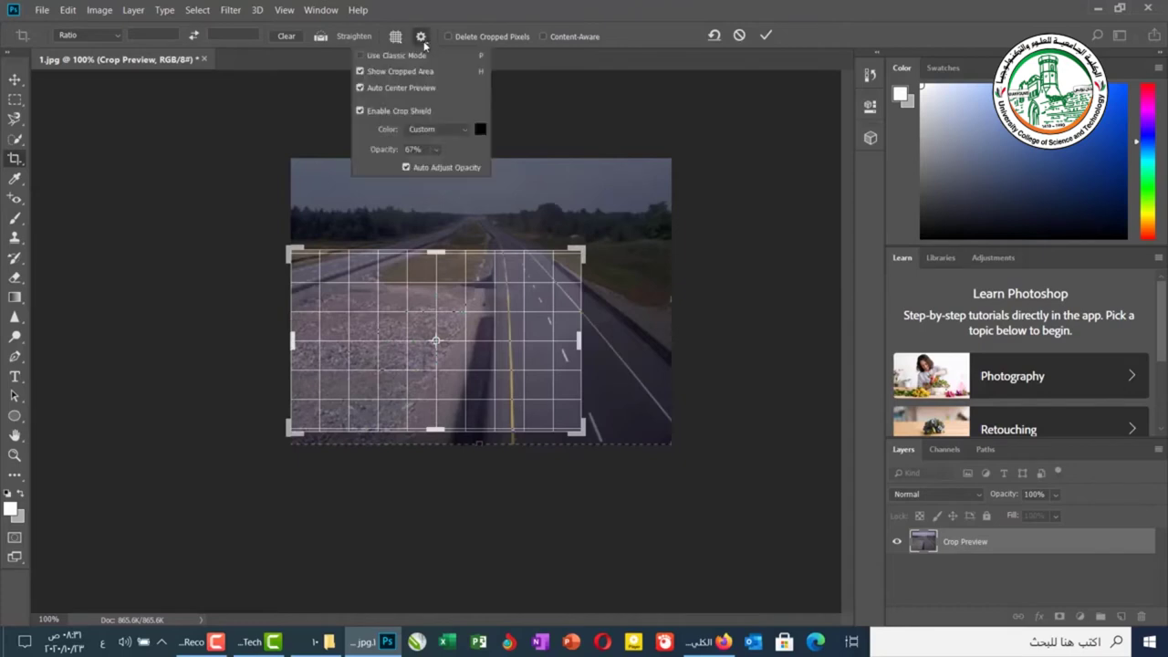
left_click(363, 57)
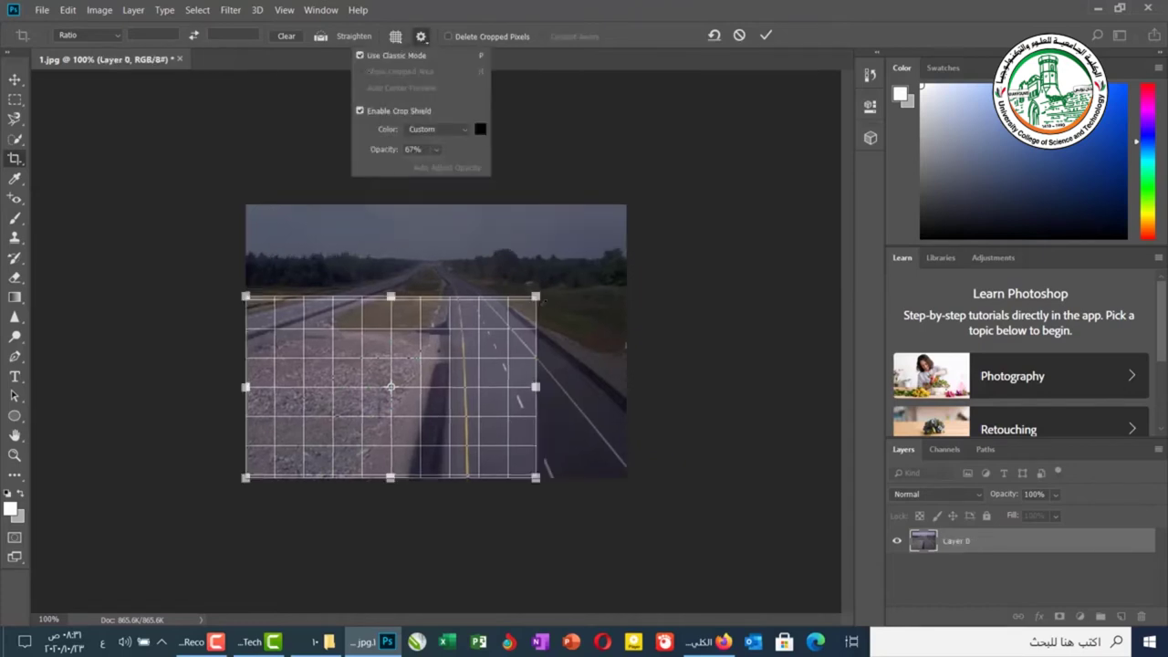
left_click_drag(559, 257, 540, 321)
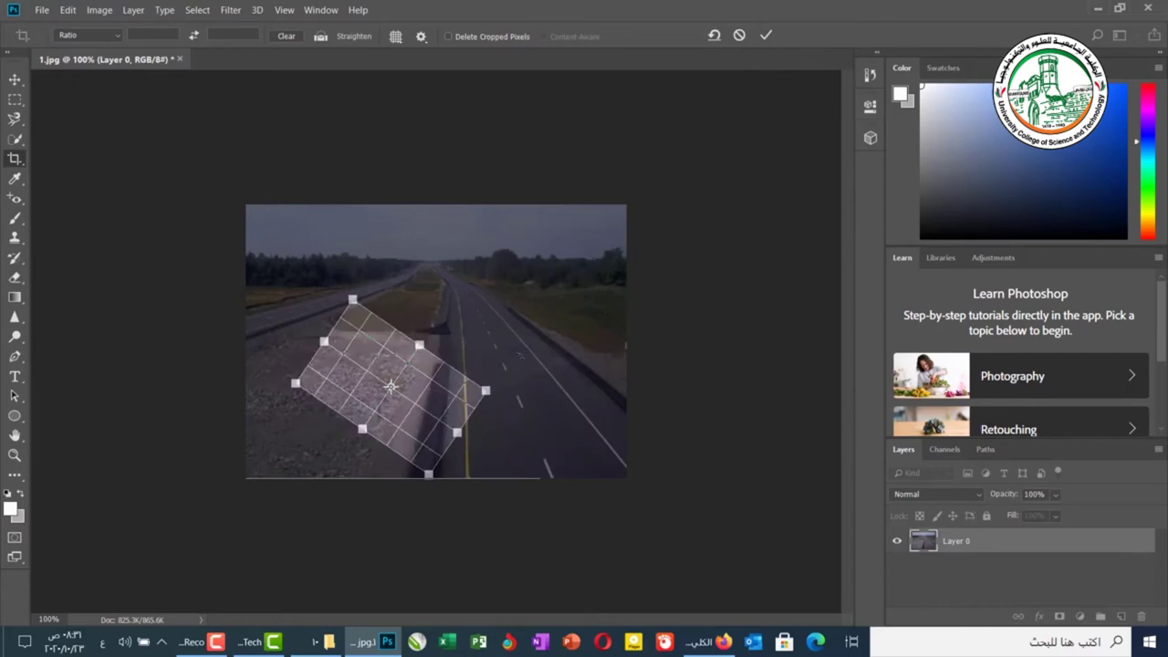
key("Return")
key("ctrl+z")
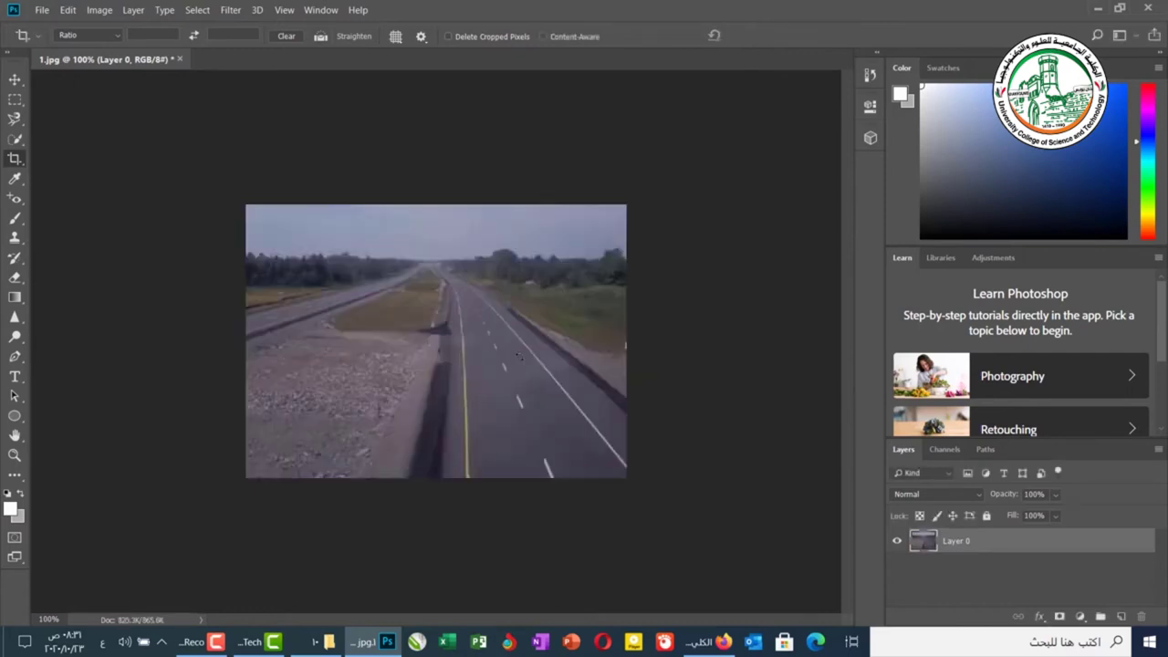
Draw a crop frame around the photo's middle, turn off Classic Mode, and apply the crop with the photo rotated clockwise inside the frame
left_click_drag(273, 243, 534, 434)
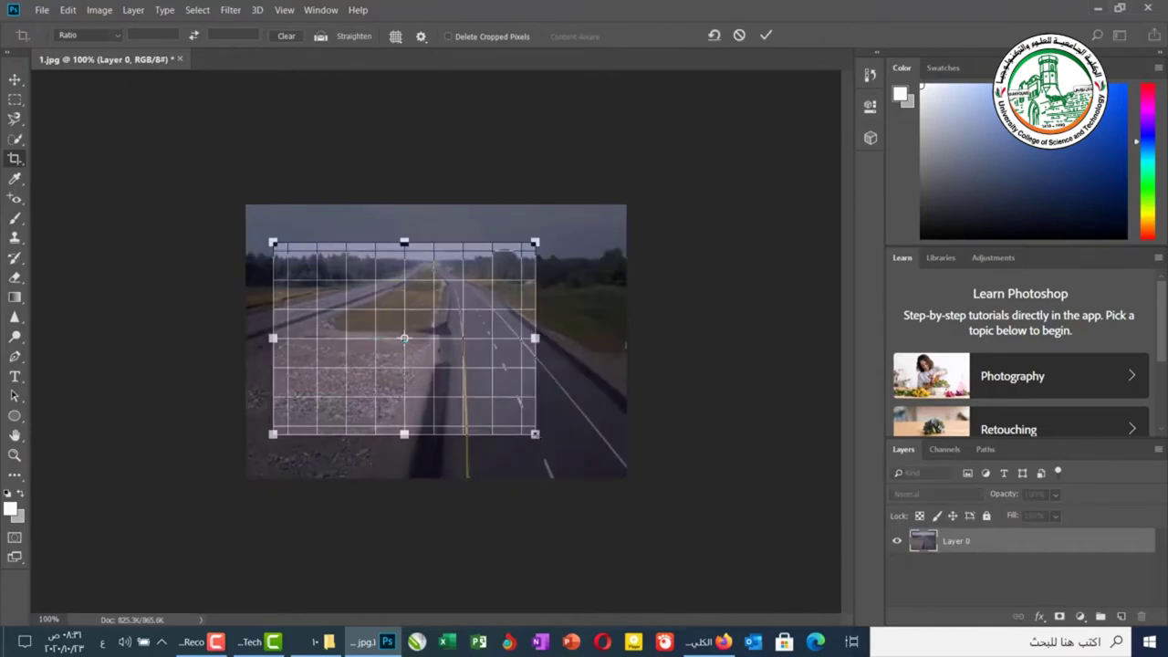
left_click(421, 37)
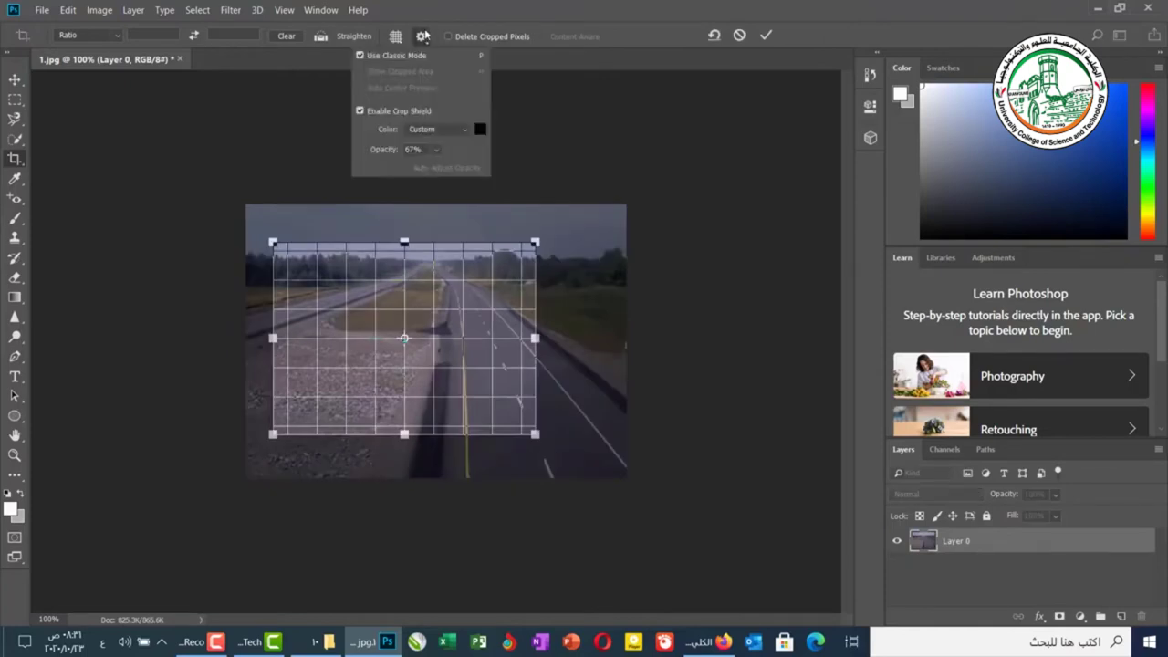
left_click(361, 56)
left_click_drag(565, 222, 593, 271)
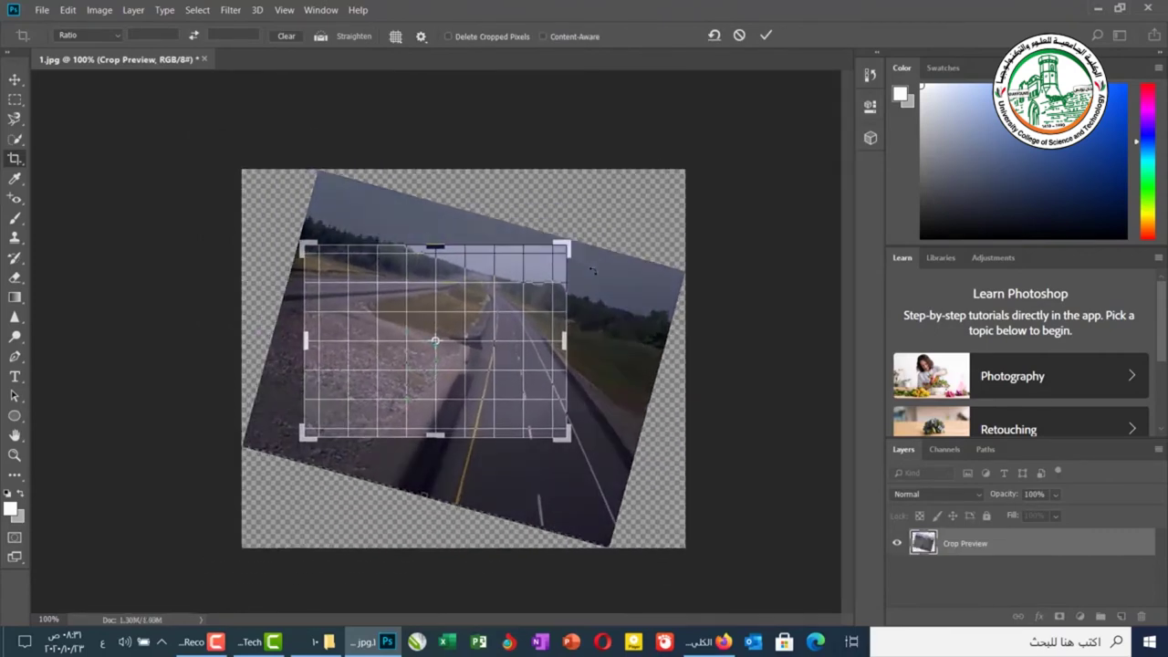
key("Return")
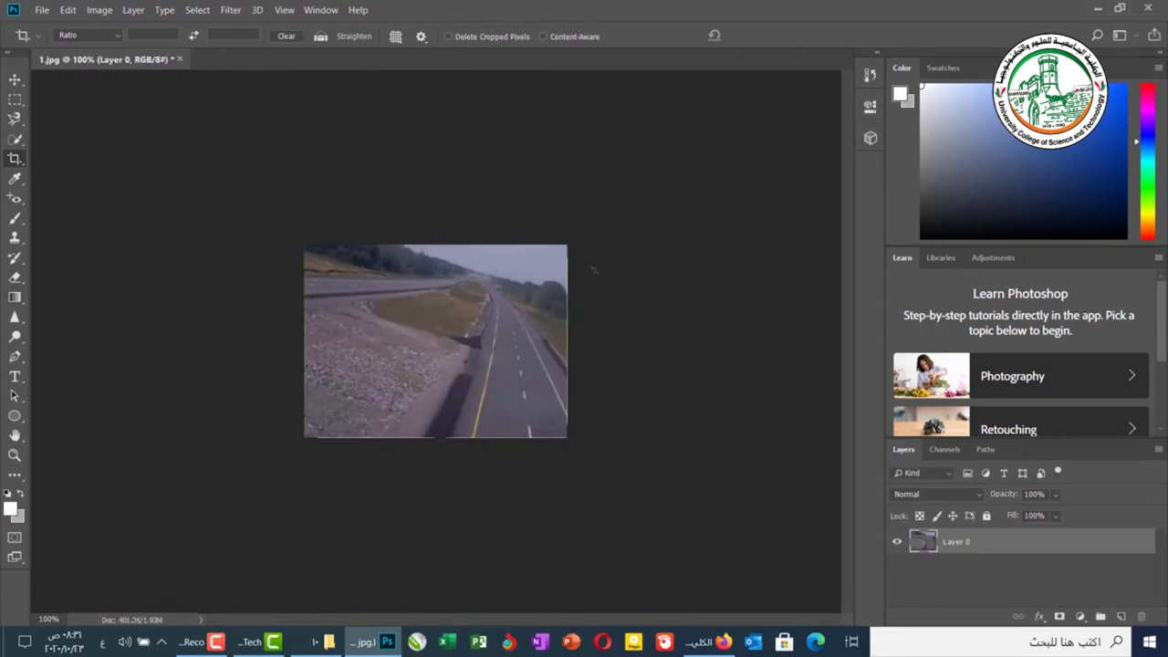
Set the crop shield to the custom red f10404 and draw a small crop frame over the gravel and grass
left_click(421, 36)
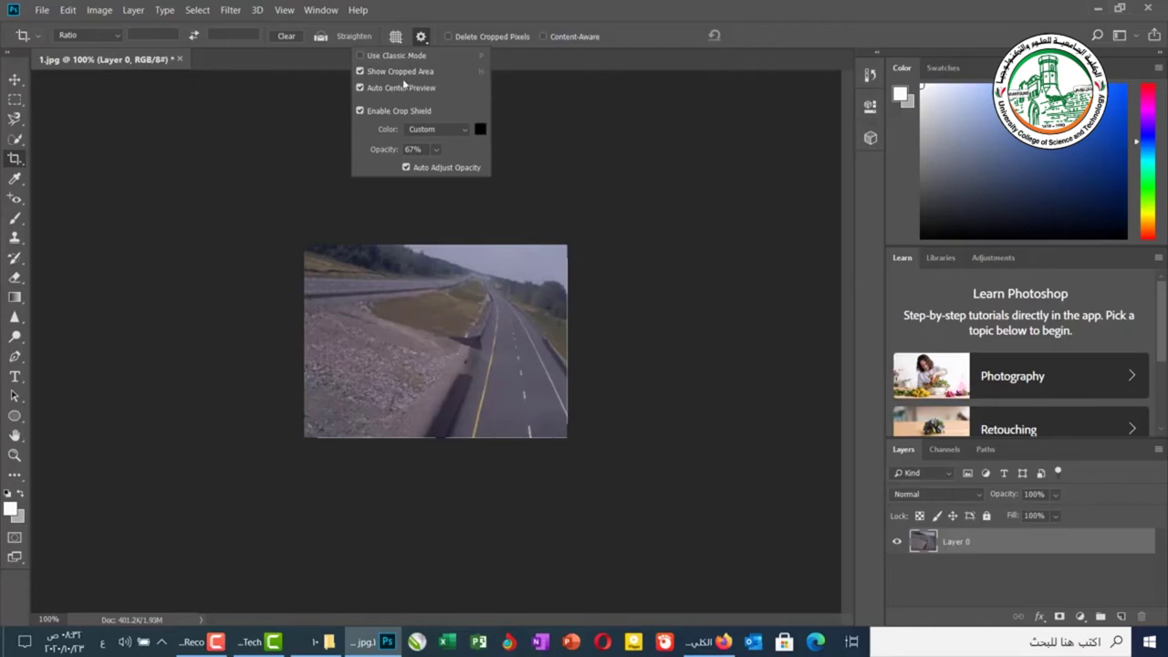
left_click(464, 130)
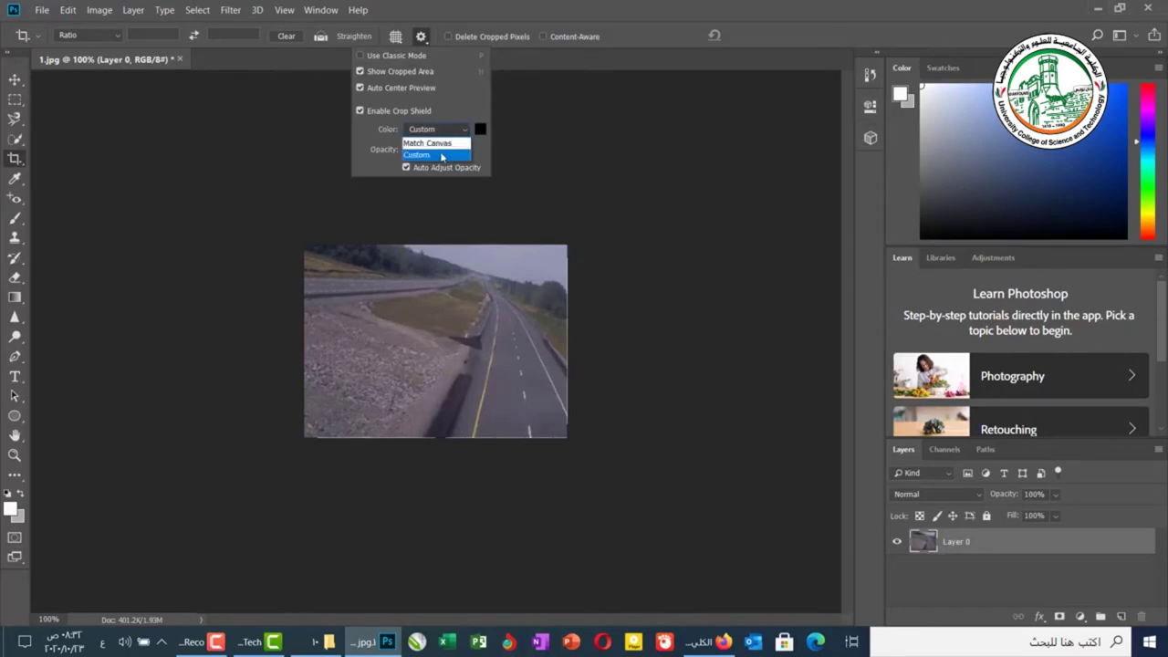
left_click(442, 155)
left_click_drag(508, 133, 572, 138)
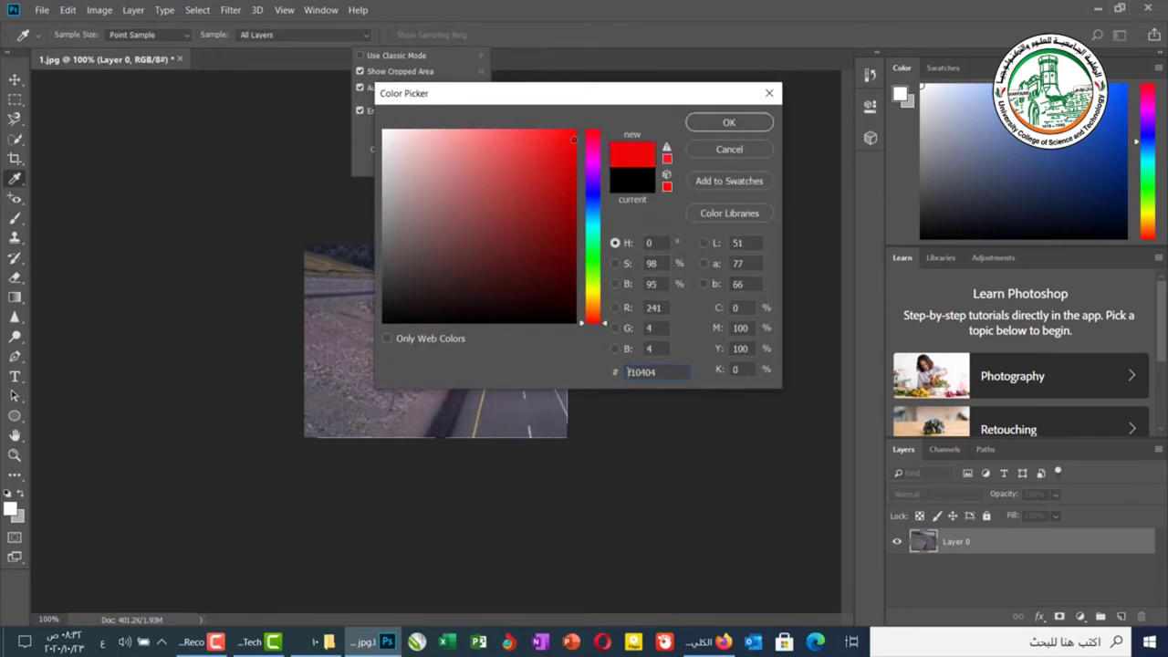
left_click(729, 122)
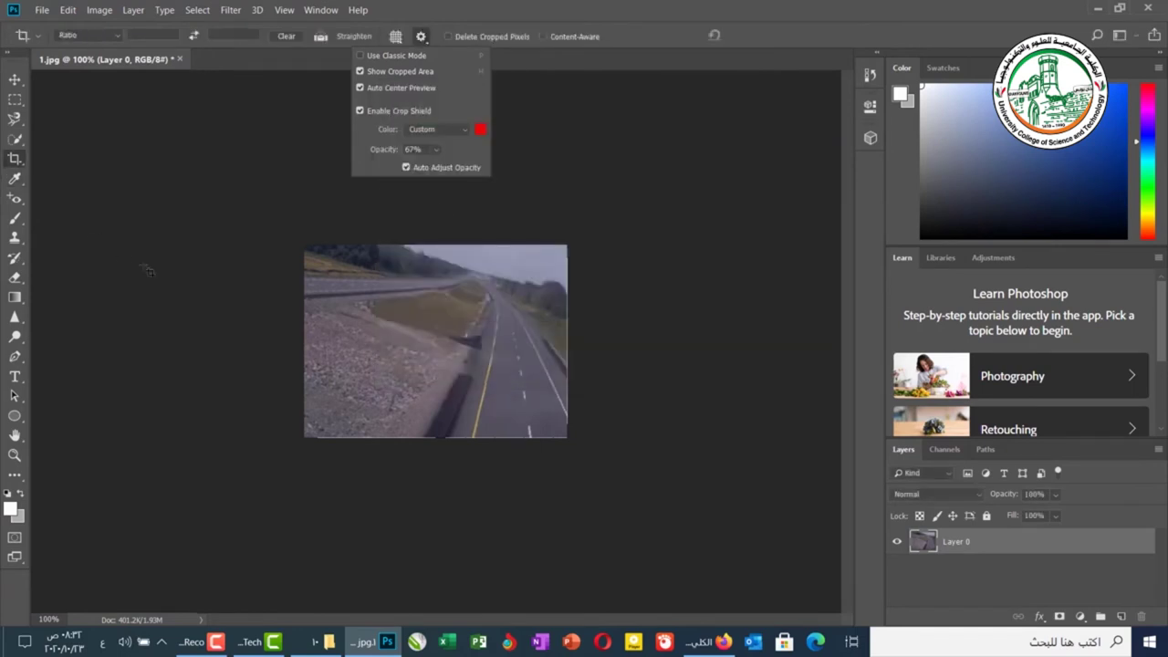
left_click_drag(373, 300, 511, 409)
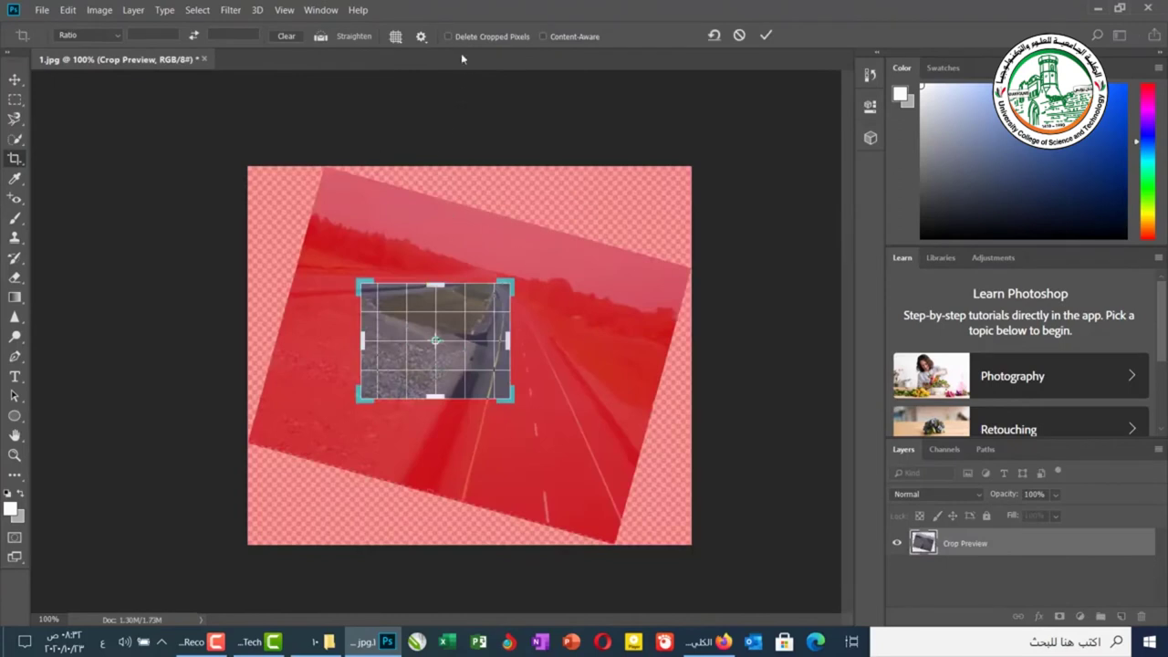
Try dark red 640606 as the crop shield color, and set it to near-black 020202
left_click(421, 37)
left_click(478, 131)
left_click_drag(487, 191, 564, 247)
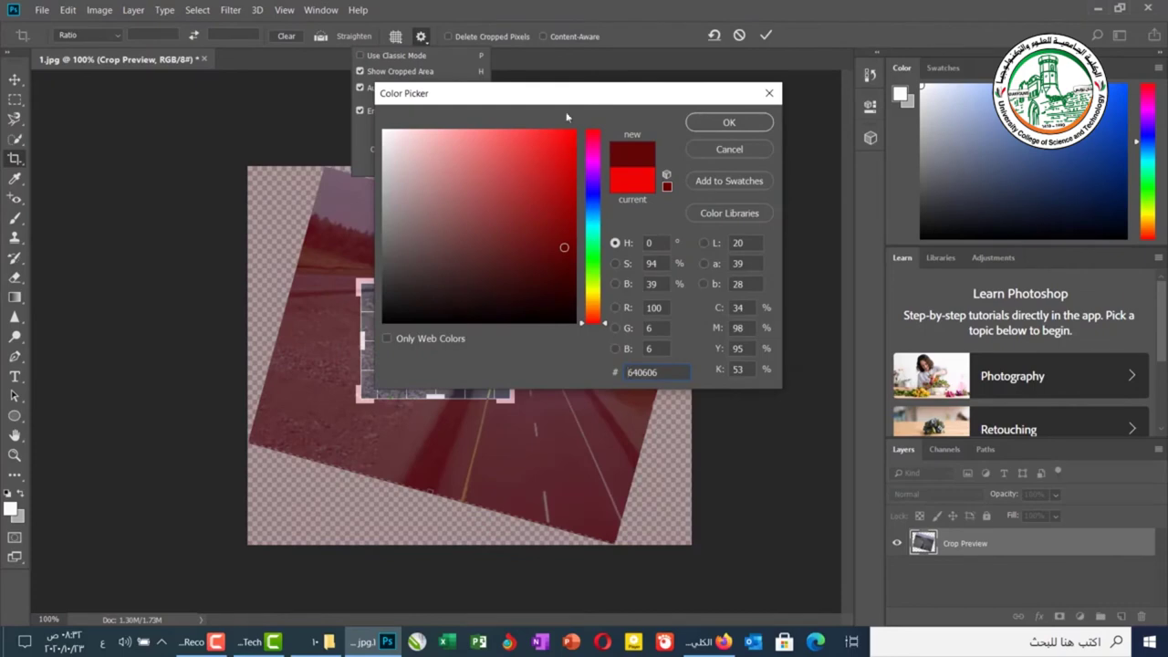
left_click_drag(570, 104, 903, 146)
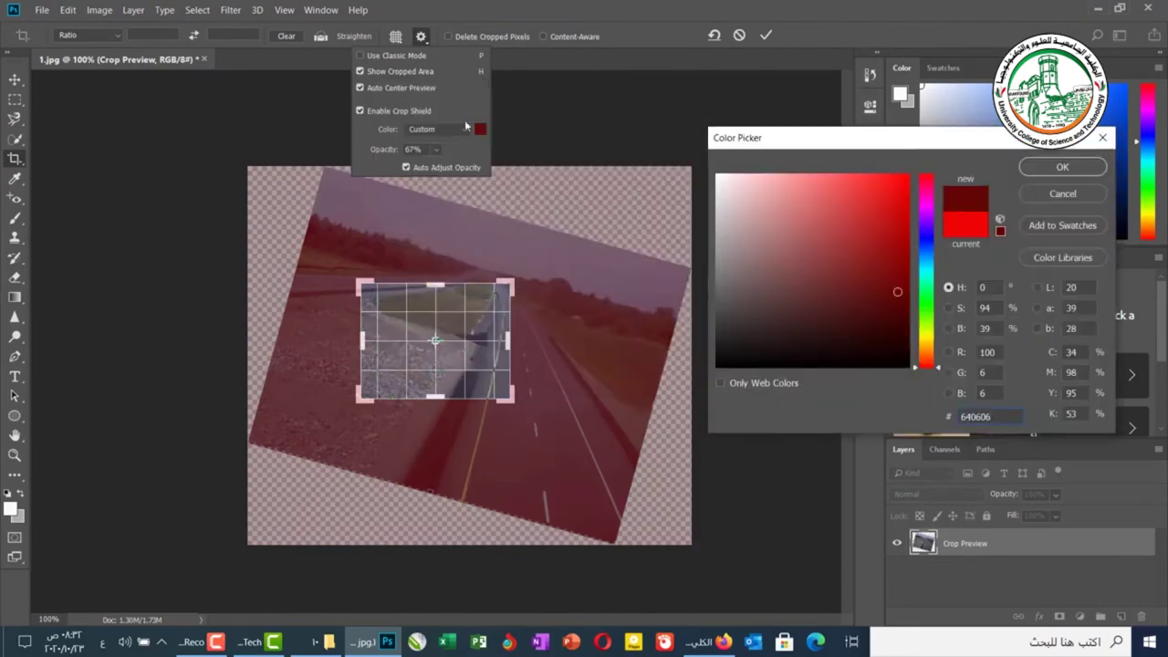
left_click_drag(898, 300, 708, 373)
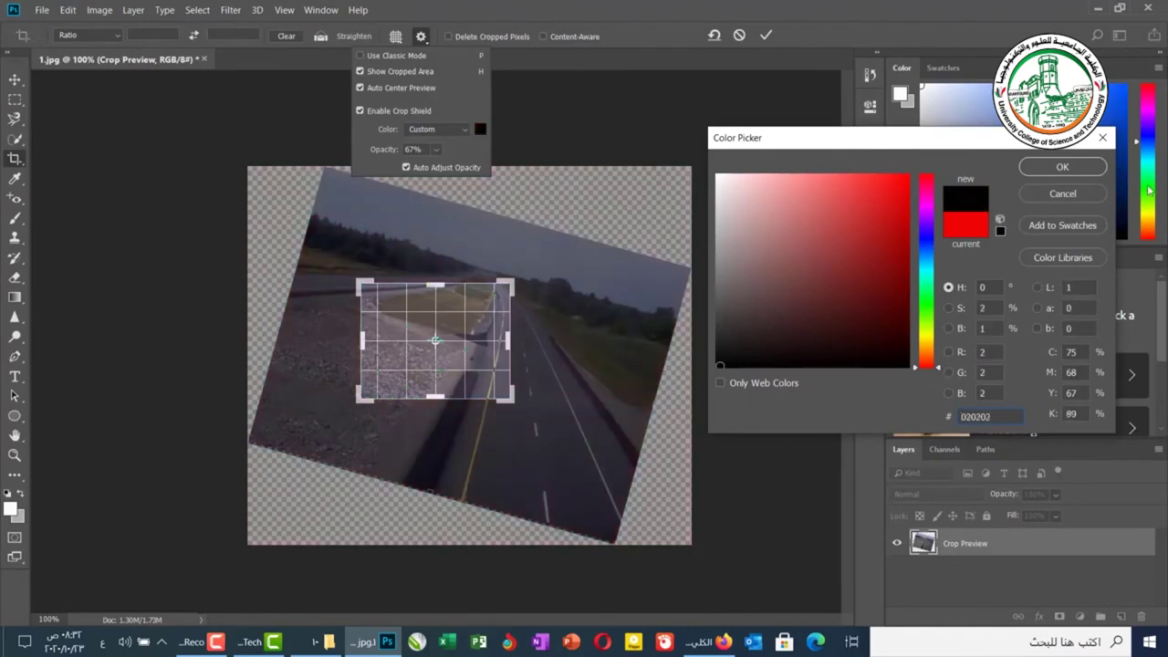
left_click(1062, 167)
Set the crop shield opacity to 50% and leave the crop by switching to the Move tool
left_click(434, 151)
mouse_move(446, 168)
left_mouse_down()
mouse_move(425, 170)
mouse_move(455, 171)
mouse_move(434, 172)
left_mouse_up()
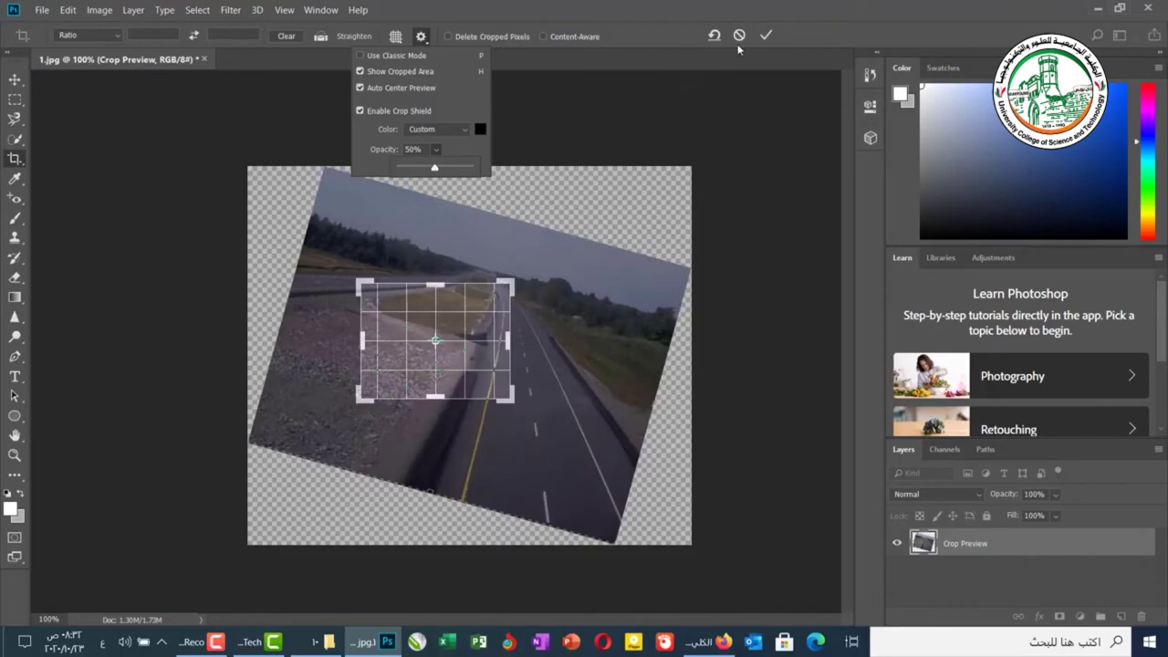
key("v")
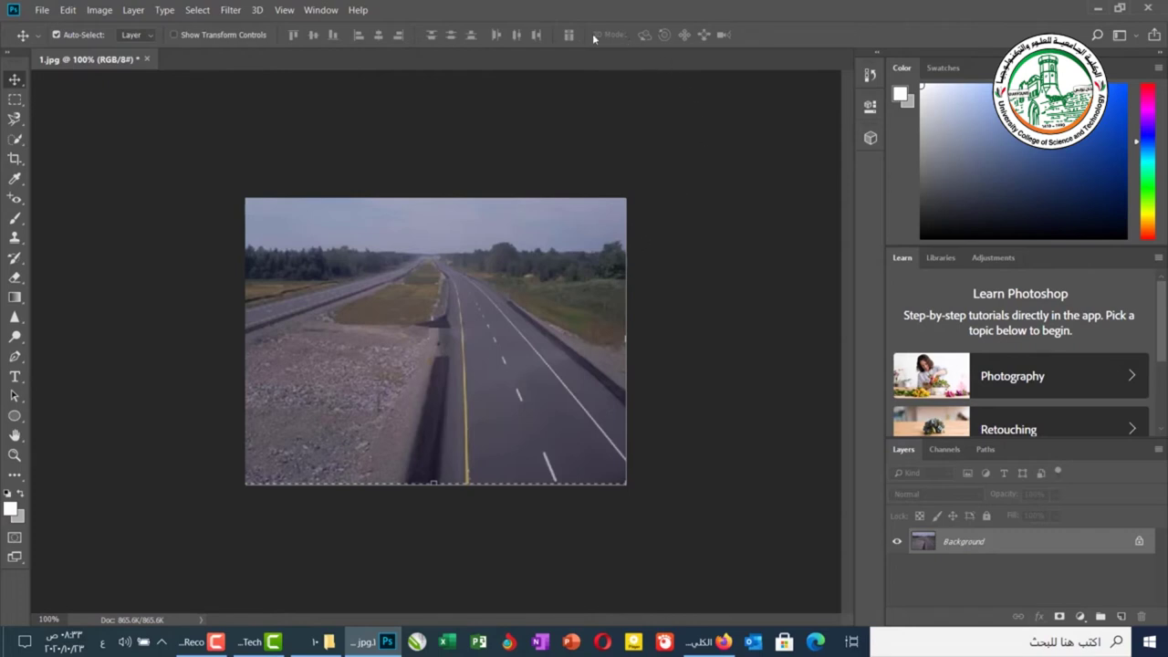
Crop the original photo down to its lower-right road area with Delete Cropped Pixels off
left_click(15, 159)
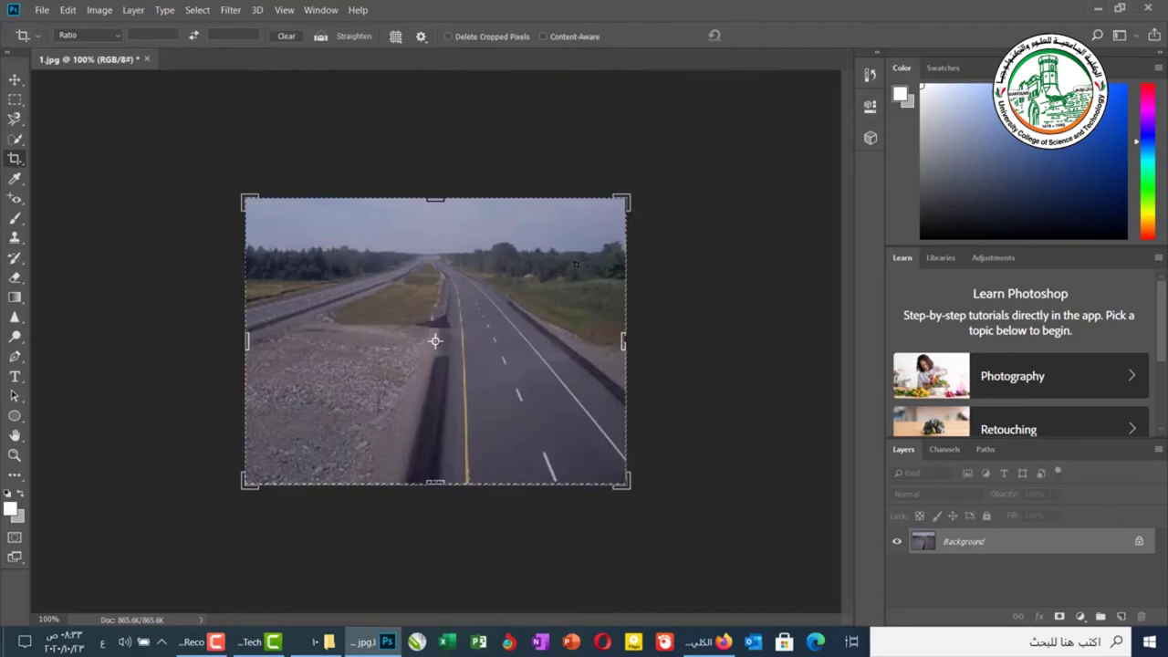
left_click_drag(246, 200, 319, 253)
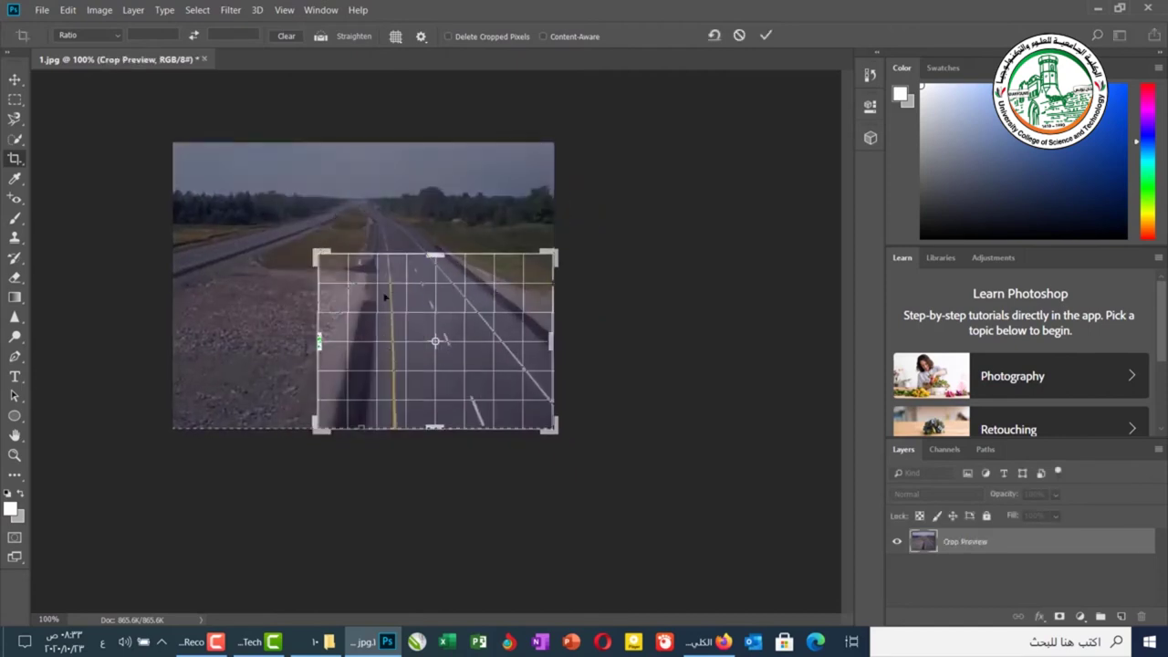
left_click(765, 35)
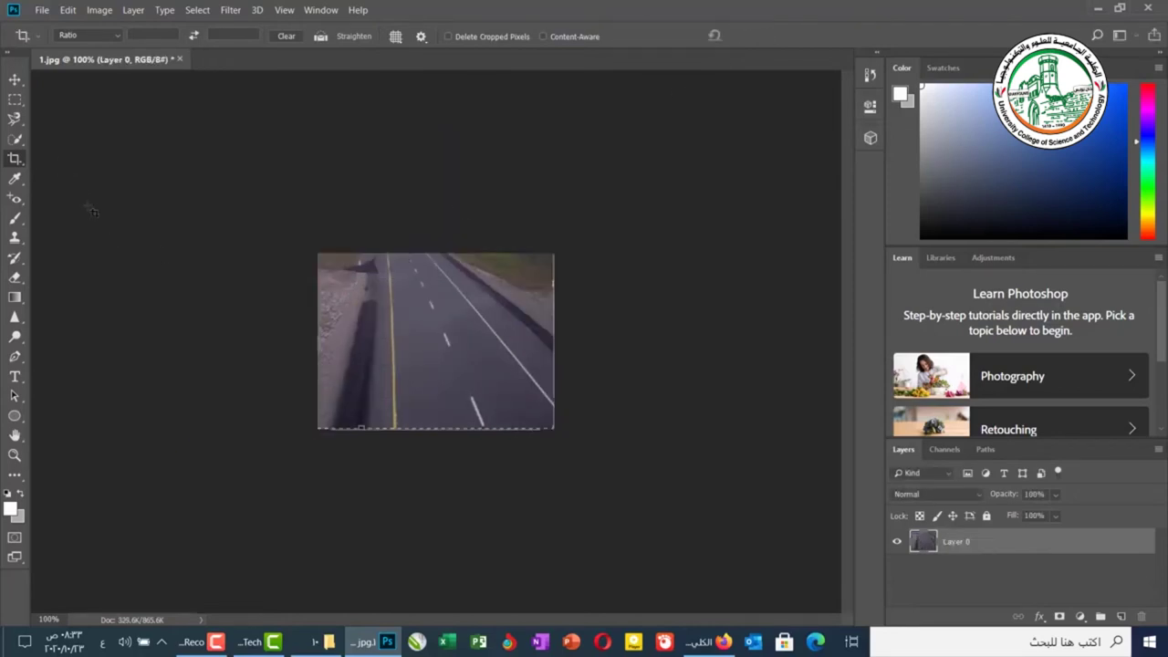
Extend the crop frame from its upper-left corner to recover the hidden sky and gravel, and apply the crop
left_click(15, 157)
left_click_drag(321, 257, 261, 194)
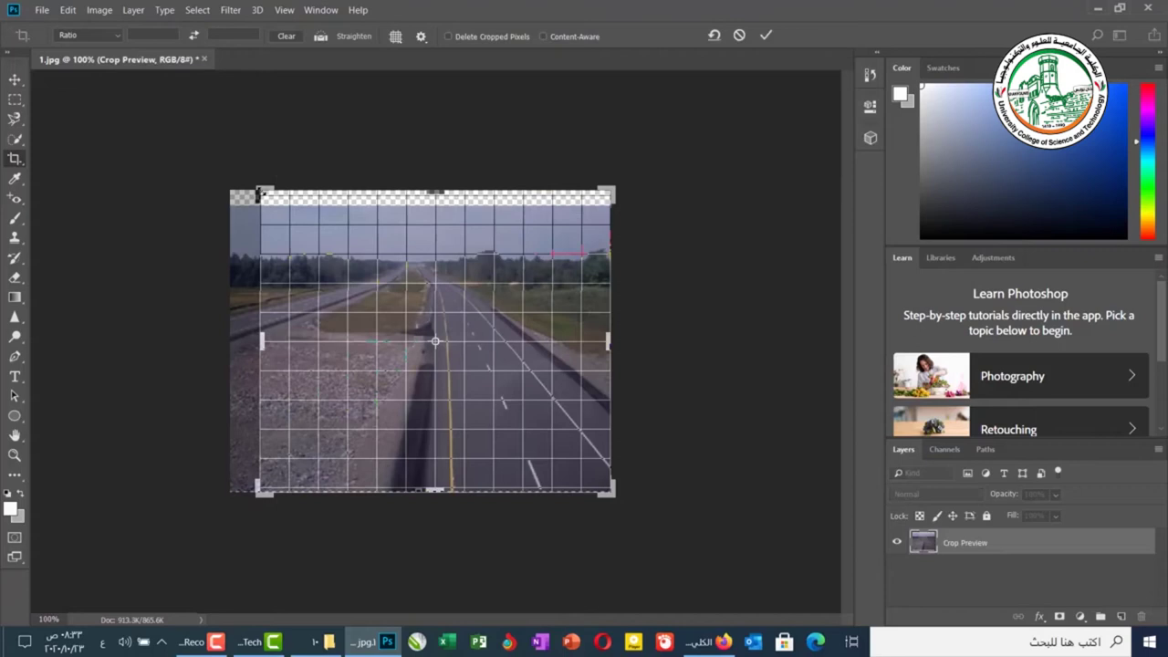
left_click_drag(260, 193, 267, 210)
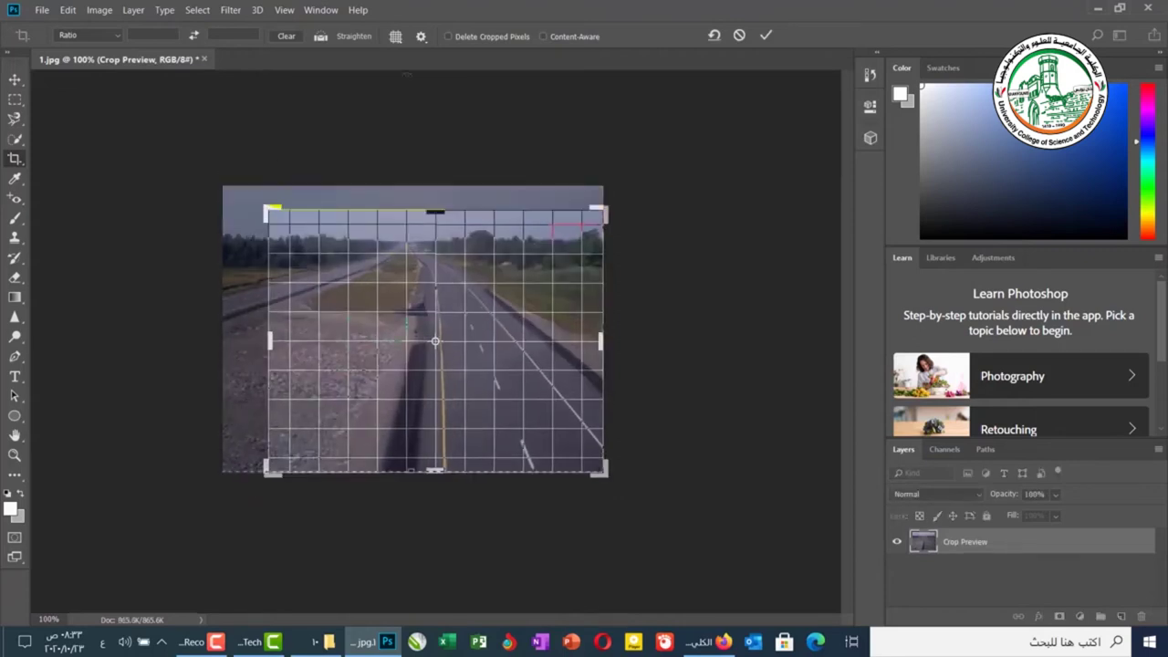
left_click(765, 35)
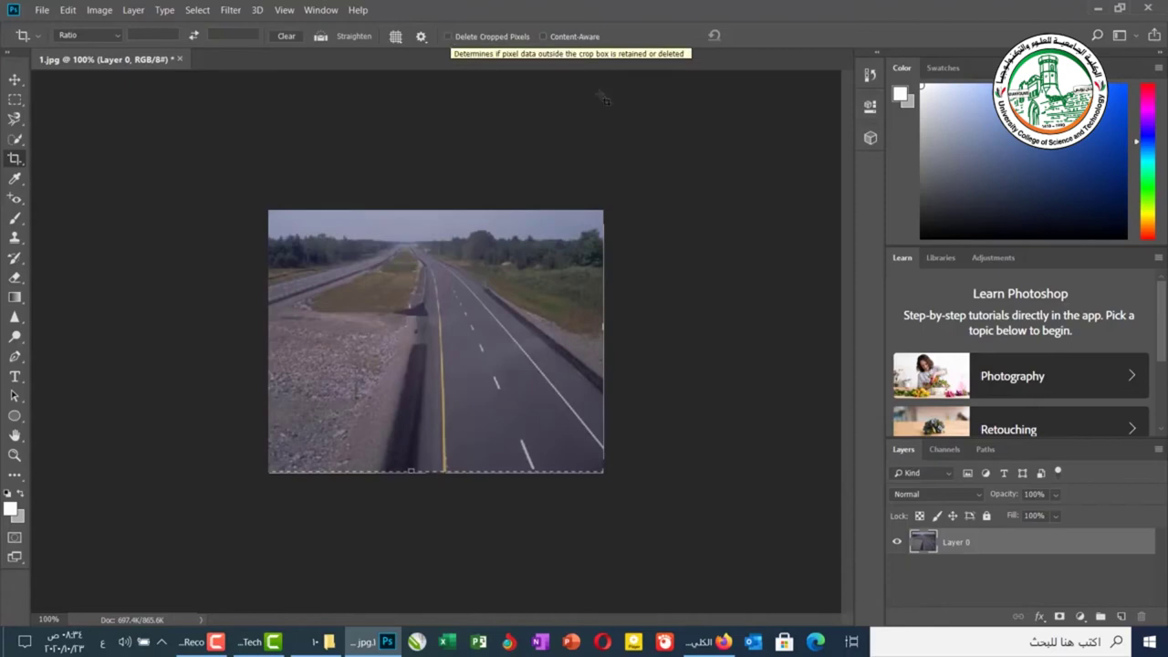
Revert the photo to its original 1.jpg history snapshot and enable Delete Cropped Pixels
left_click(869, 75)
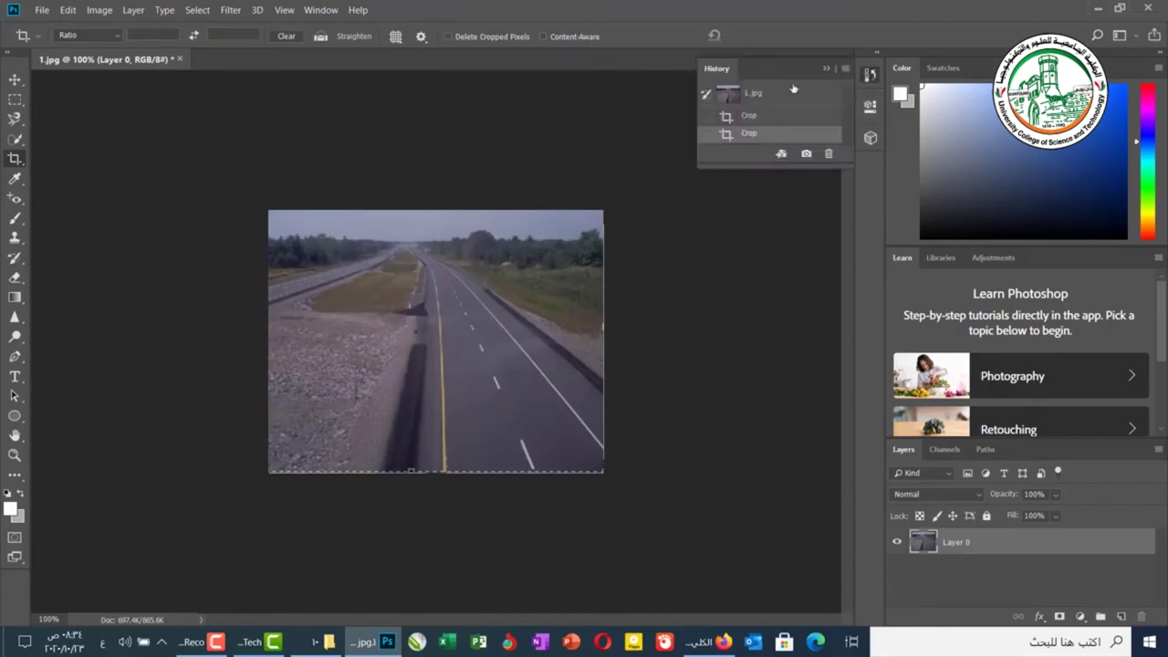
left_click(792, 92)
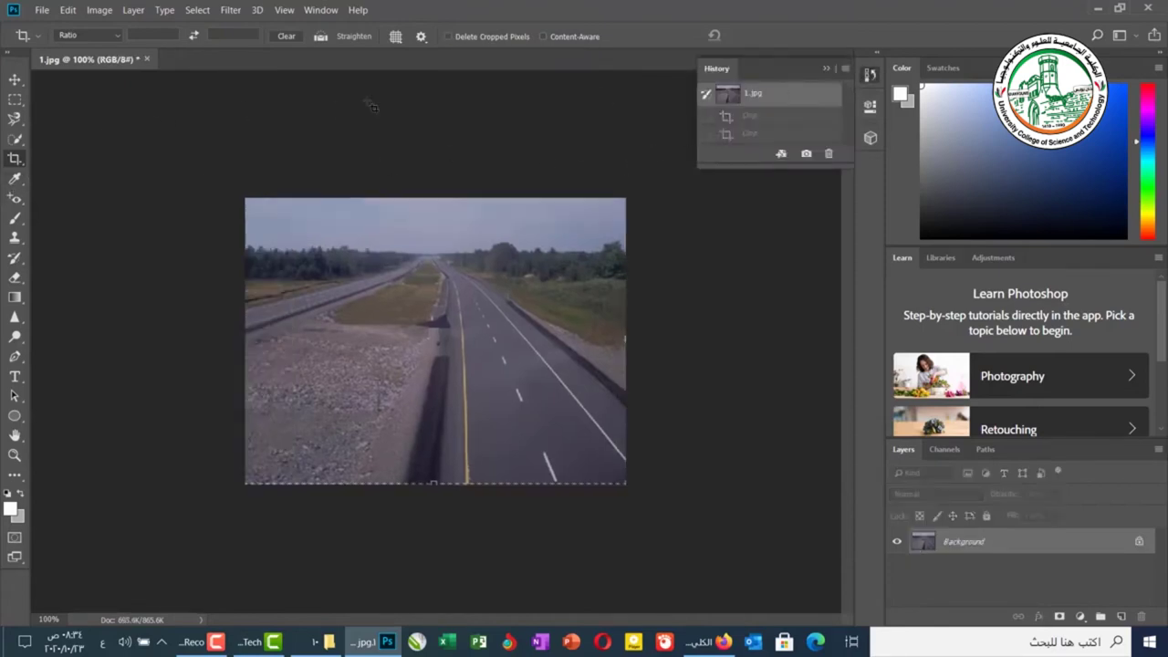
left_click(447, 36)
left_click(826, 69)
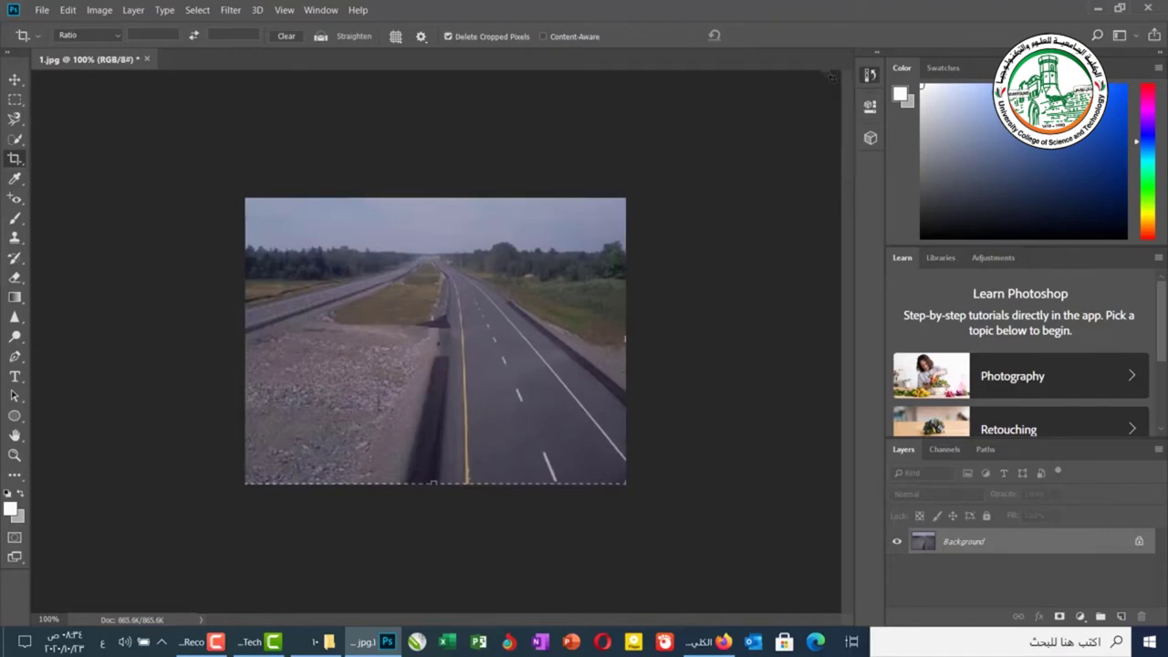
Crop off the photo's upper and left edges, and try extending a smaller frame back past the deleted area
left_click_drag(276, 245, 623, 488)
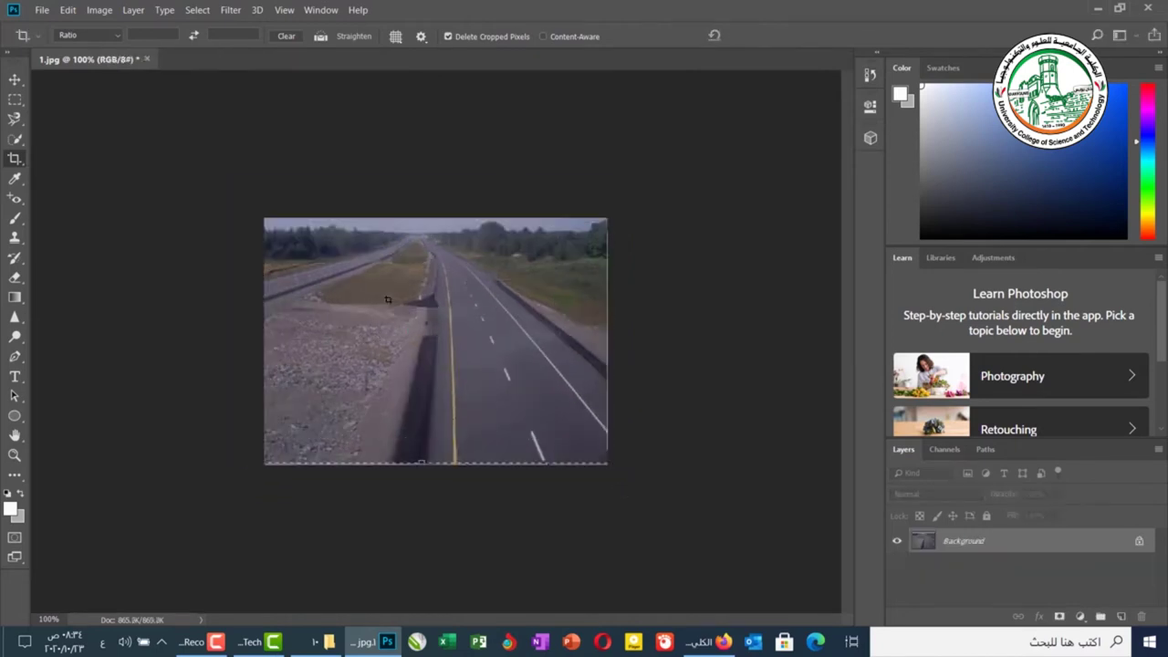
left_click_drag(360, 290, 620, 464)
left_click_drag(310, 254, 219, 169)
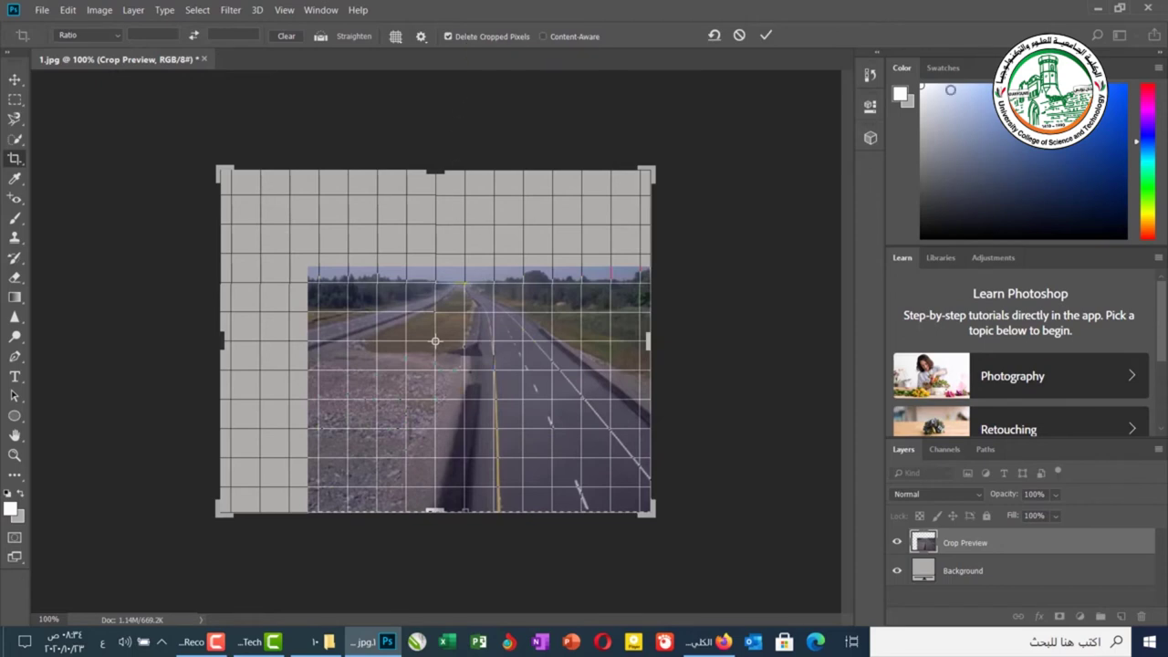
Undo the crop frame extension and revert the photo to its original 1.jpg history snapshot
key("ctrl+z")
key("ctrl+shift+z")
key("ctrl+z")
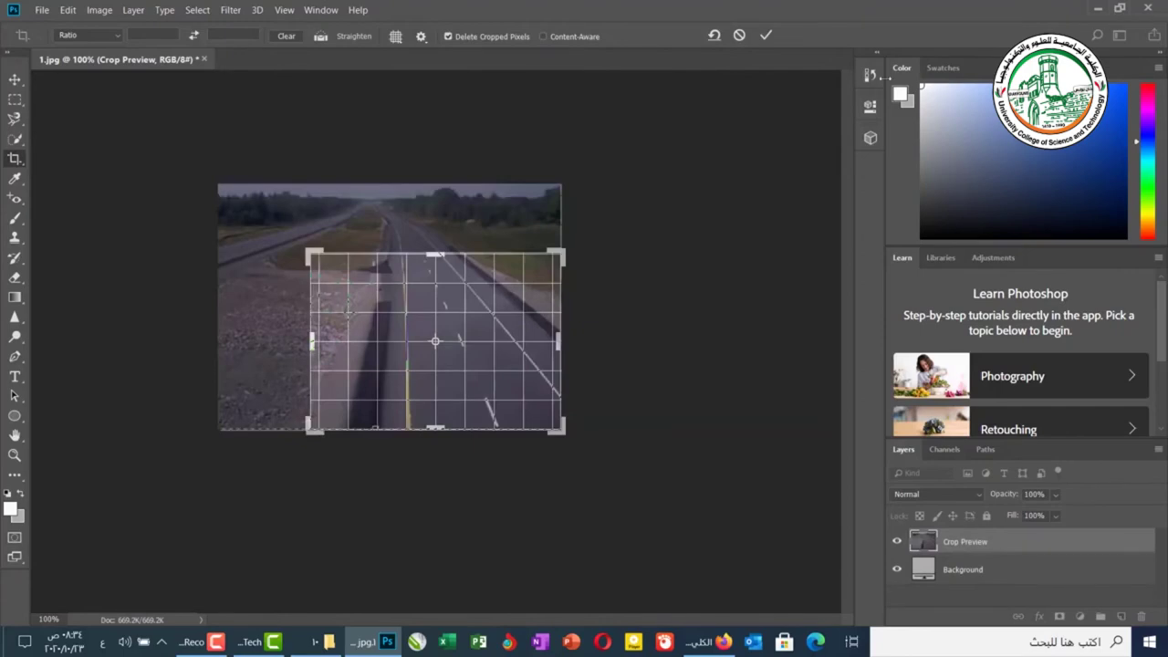
left_click(869, 74)
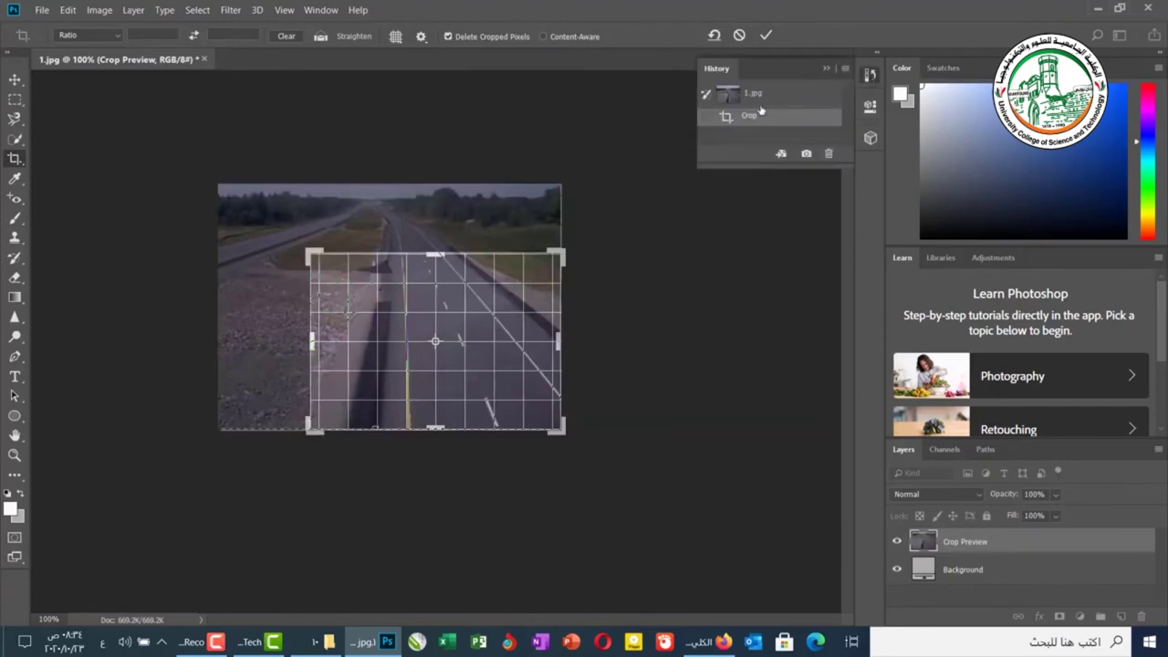
key("Return")
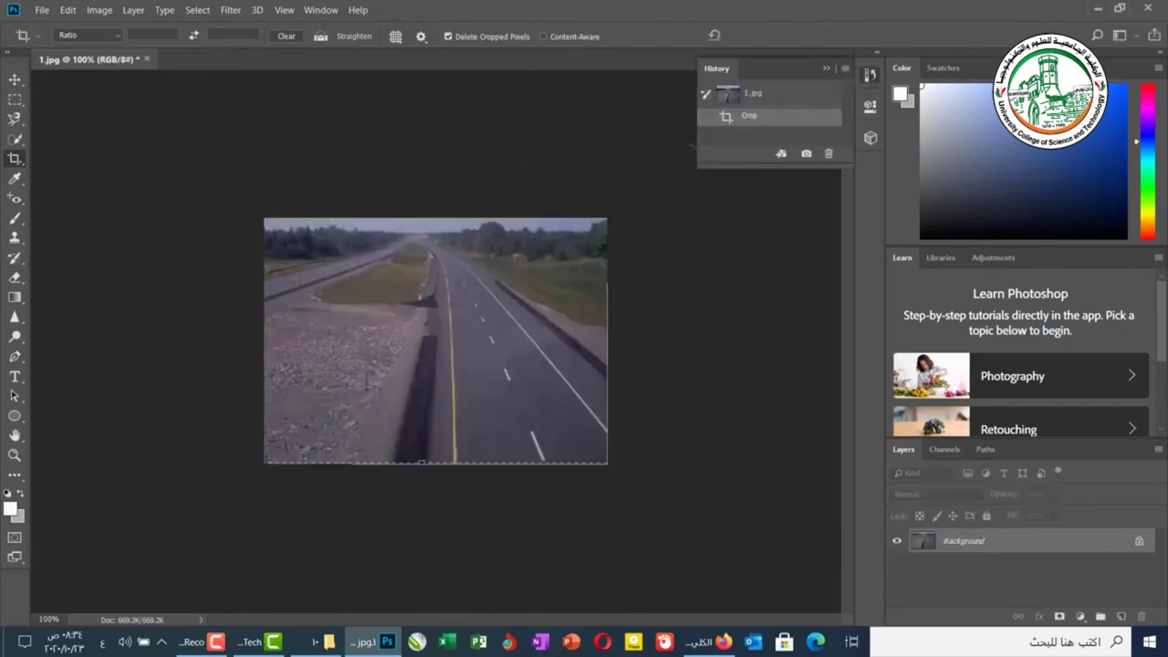
left_click(758, 98)
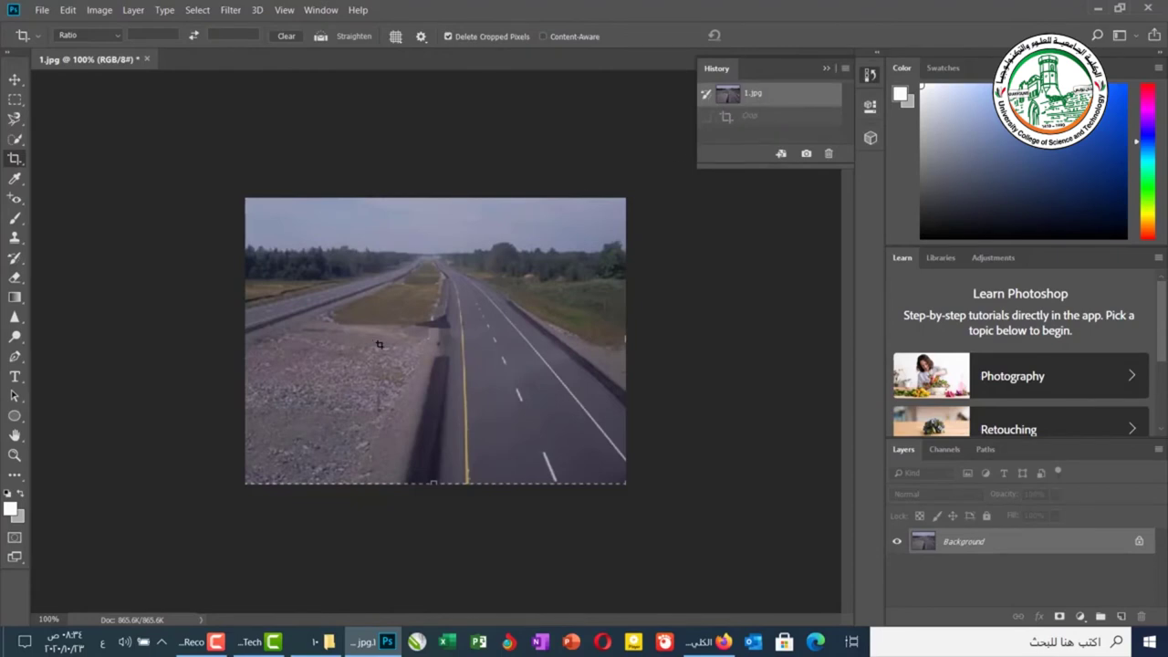
Extend the crop frame past the road photo's lower edge and collapse the History list
left_click(15, 159)
mouse_move(436, 498)
left_mouse_down()
mouse_move(440, 531)
mouse_move(444, 511)
left_mouse_up()
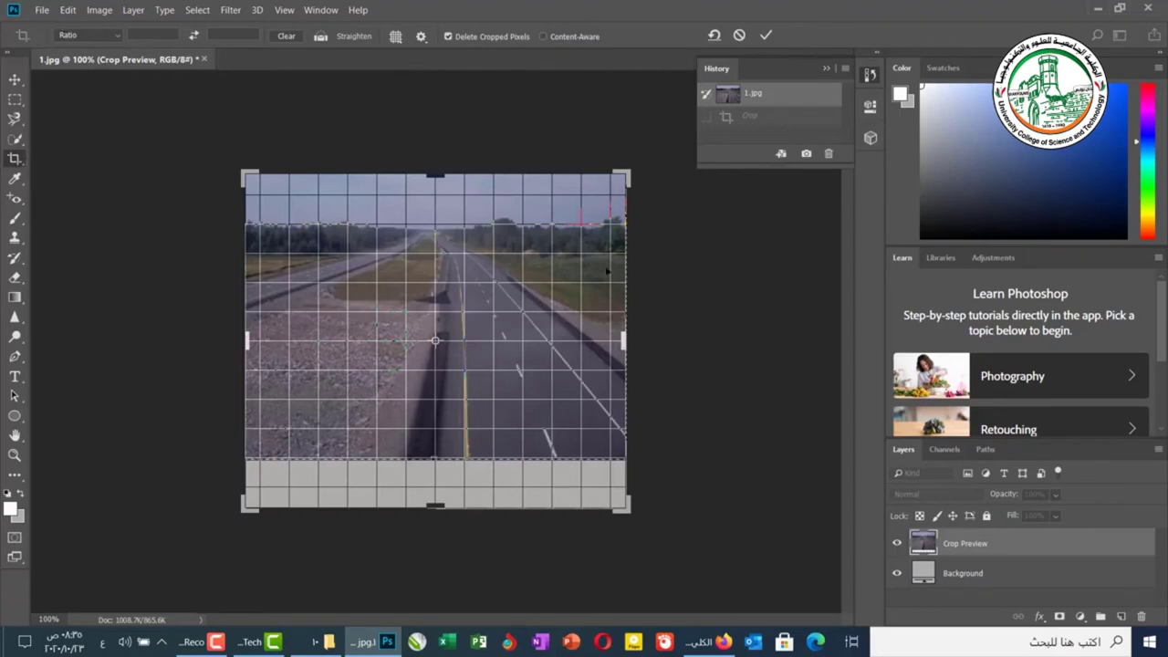
left_click(825, 68)
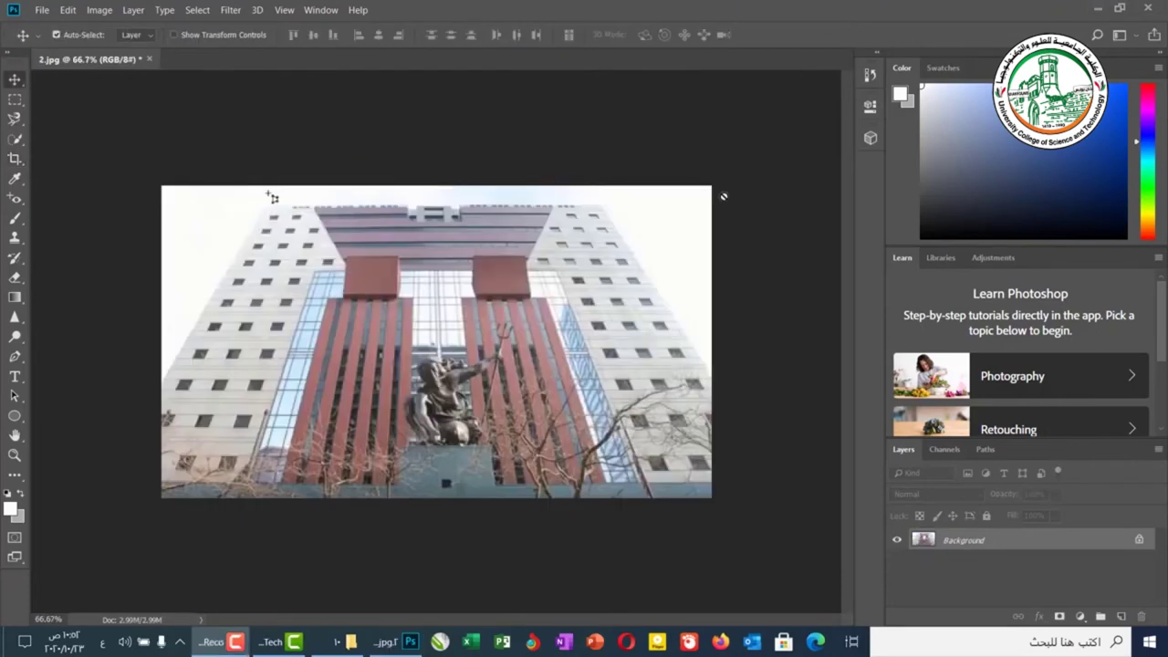
With the Perspective Crop tool, frame the upper building in 2.jpg and align the frame's corners with its slanted sides
left_click(15, 160)
left_click(15, 160)
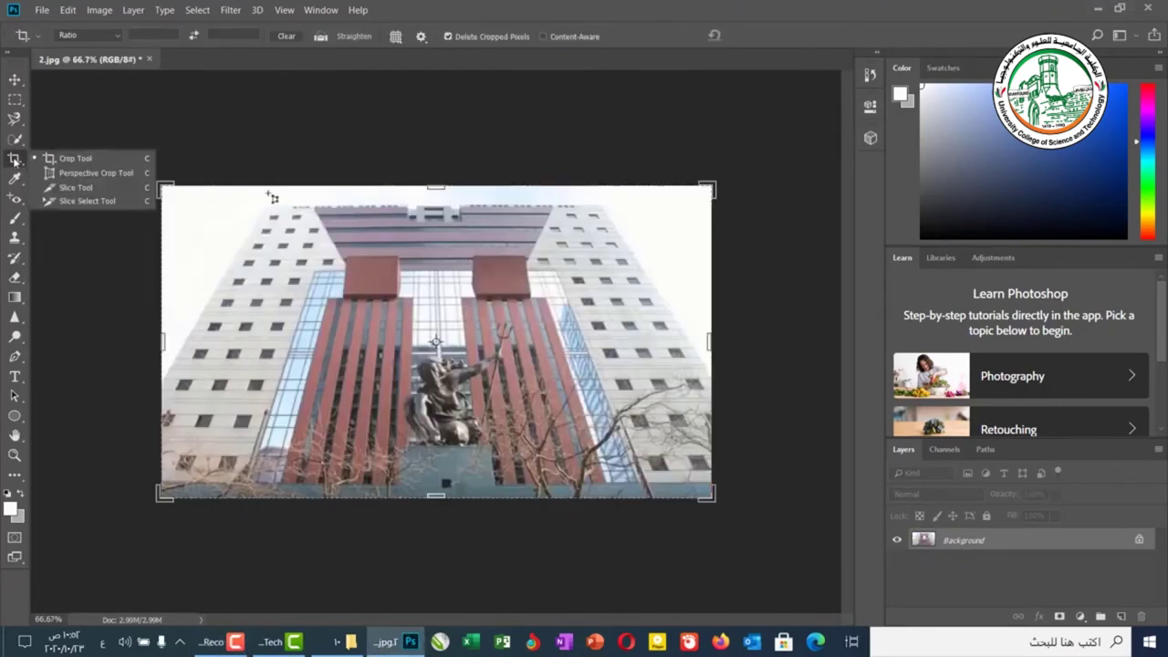
left_click(96, 173)
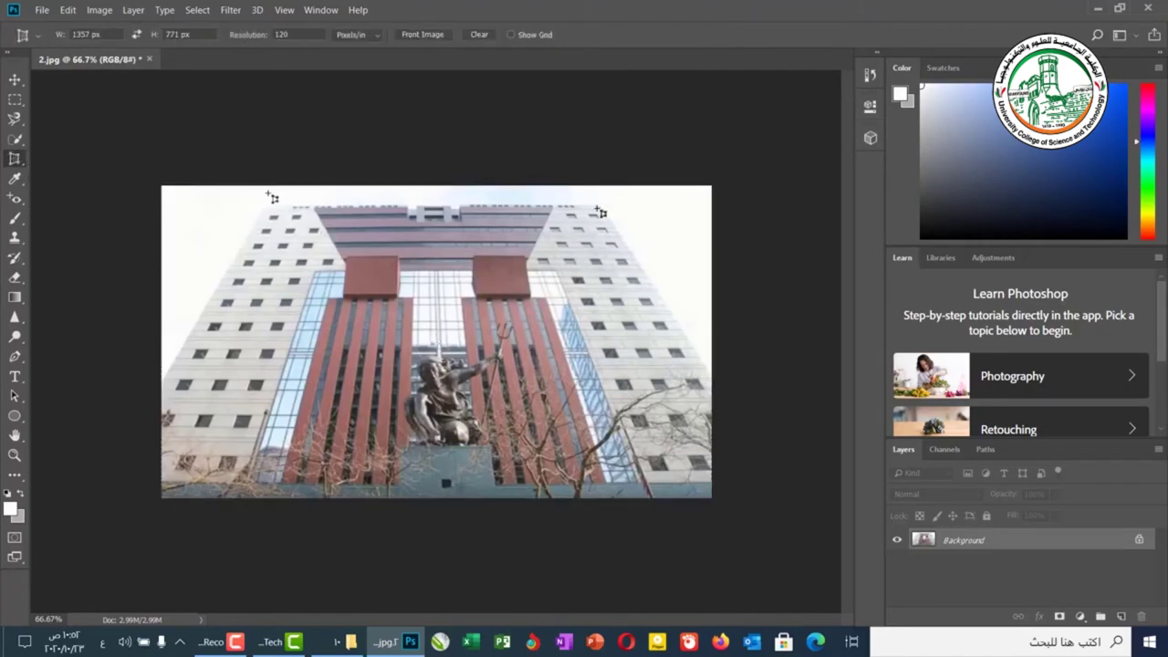
left_click_drag(602, 208, 263, 444)
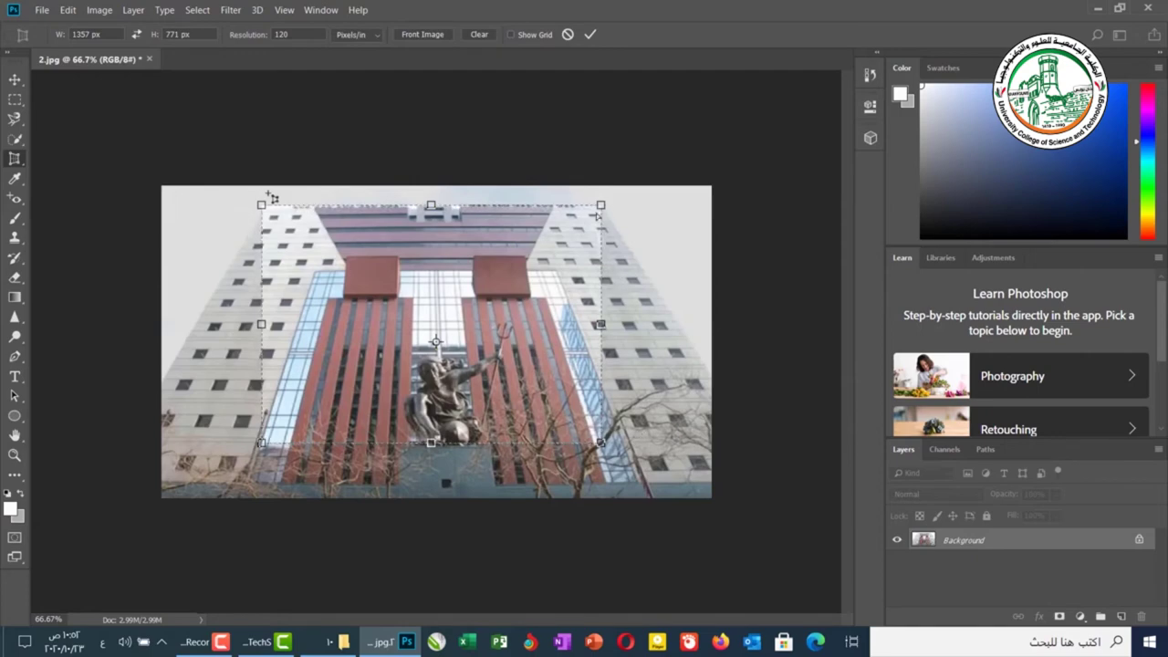
mouse_move(602, 205)
left_mouse_down()
mouse_move(651, 183)
mouse_move(621, 199)
left_mouse_up()
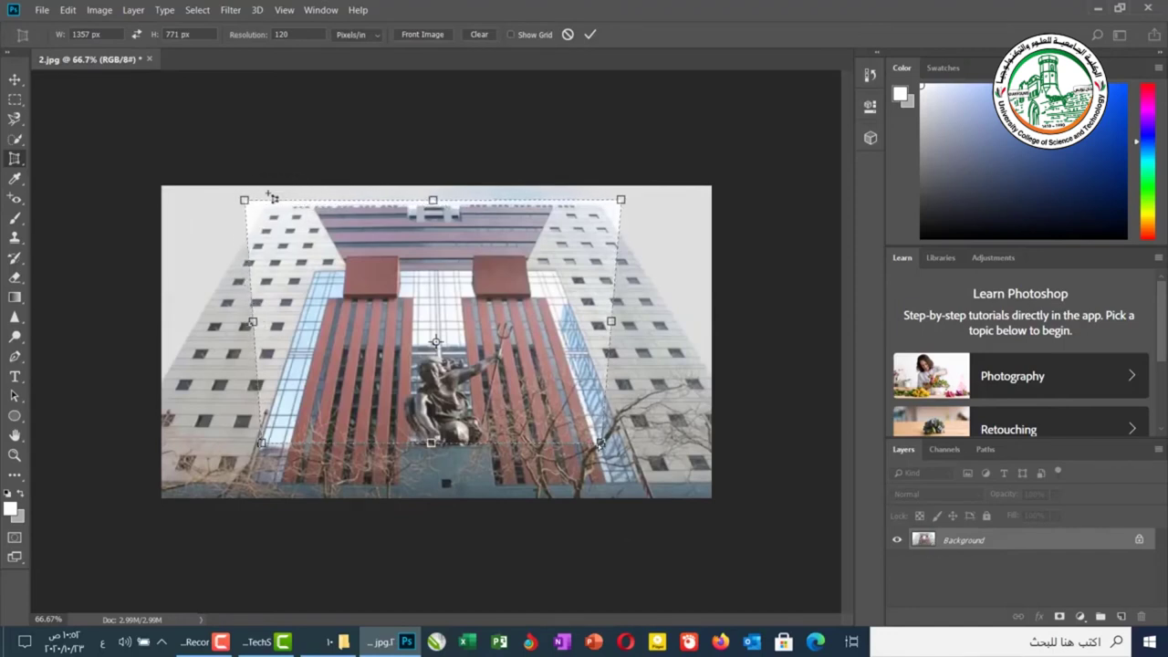
left_click_drag(599, 442, 719, 356)
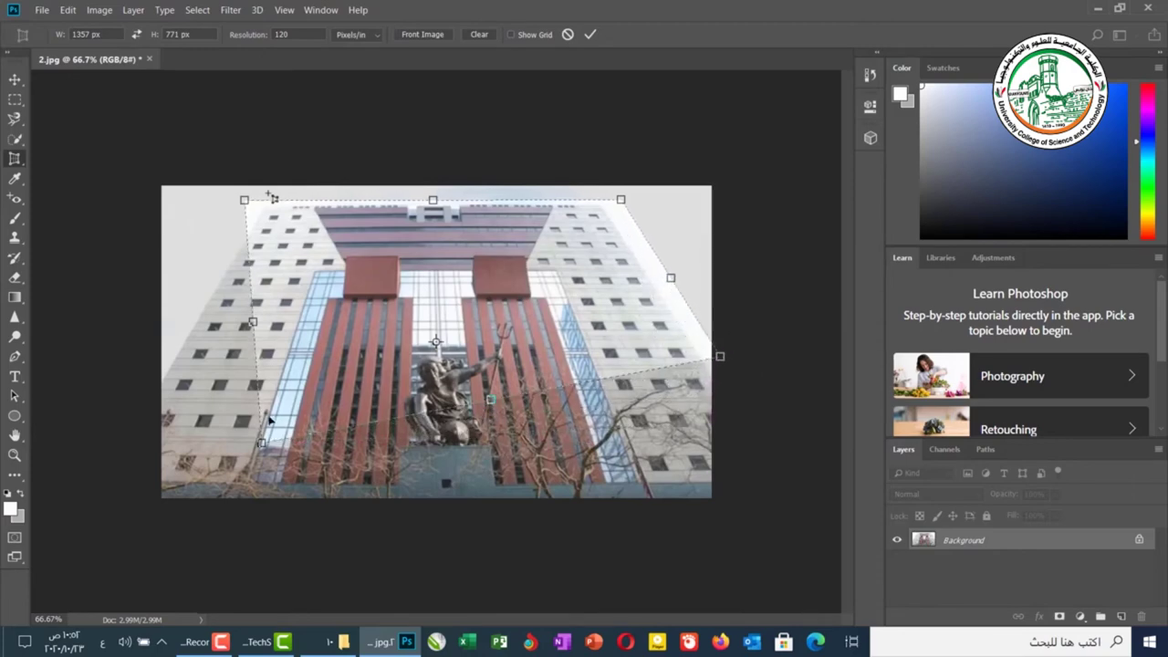
left_click_drag(265, 438, 157, 368)
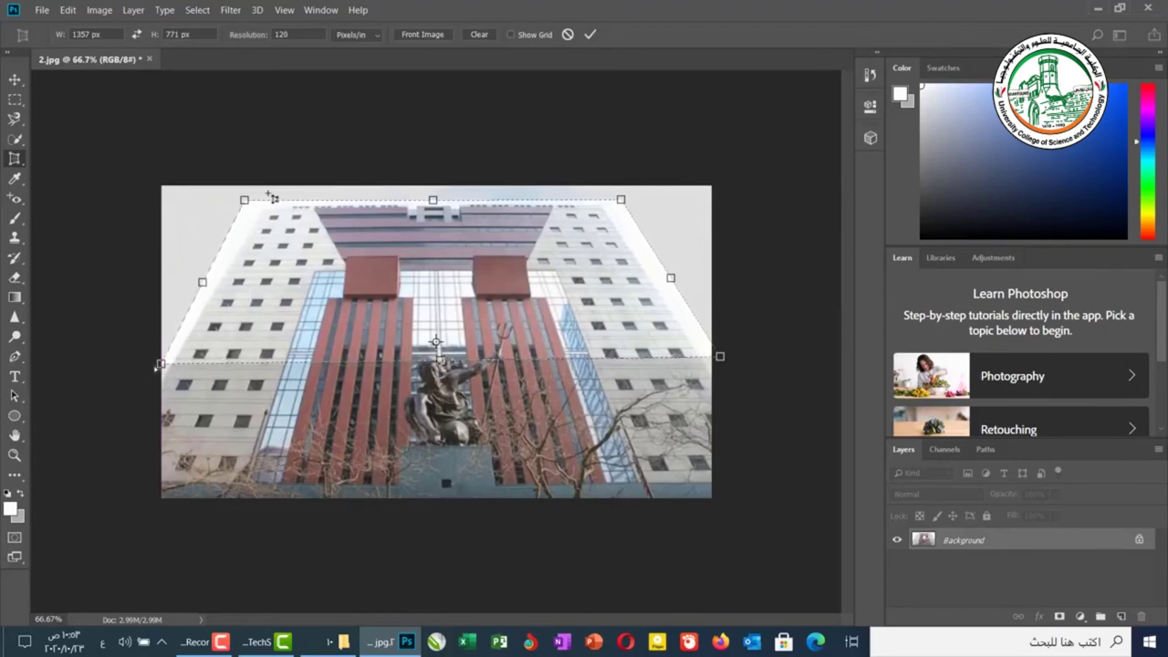
Shift the perspective frame slightly upward, tighten its corners around the building's outline, and apply the crop
mouse_move(536, 271)
left_mouse_down()
mouse_move(536, 253)
mouse_move(525, 267)
mouse_move(536, 265)
left_mouse_up()
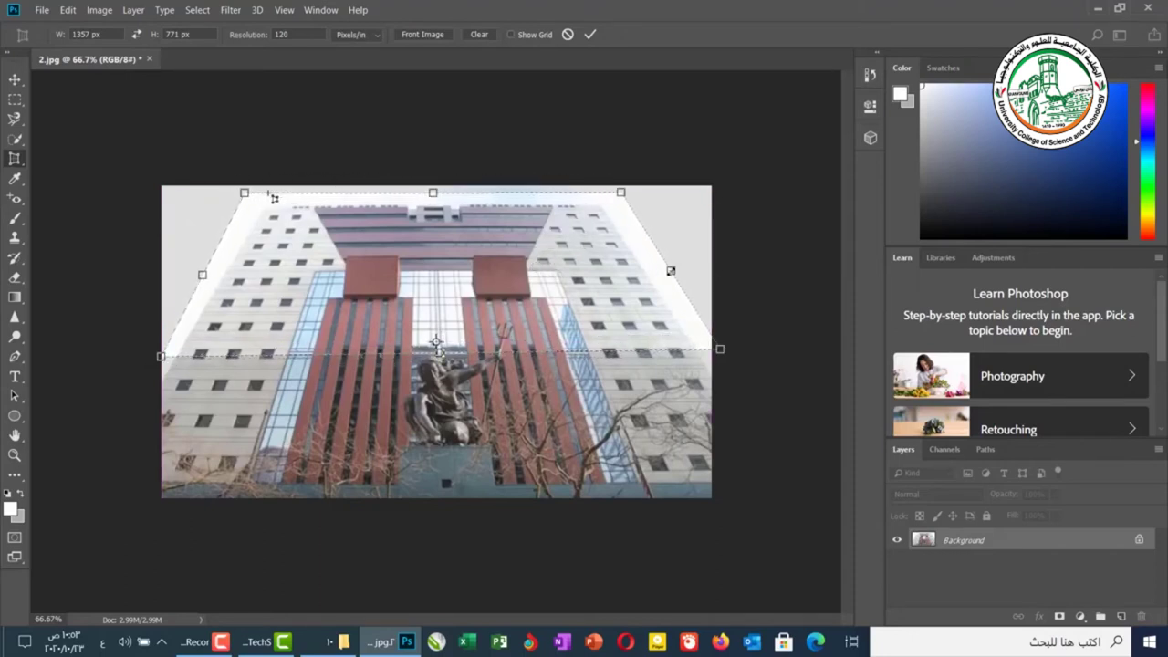
left_click_drag(621, 195, 609, 193)
left_click_drag(720, 349, 712, 349)
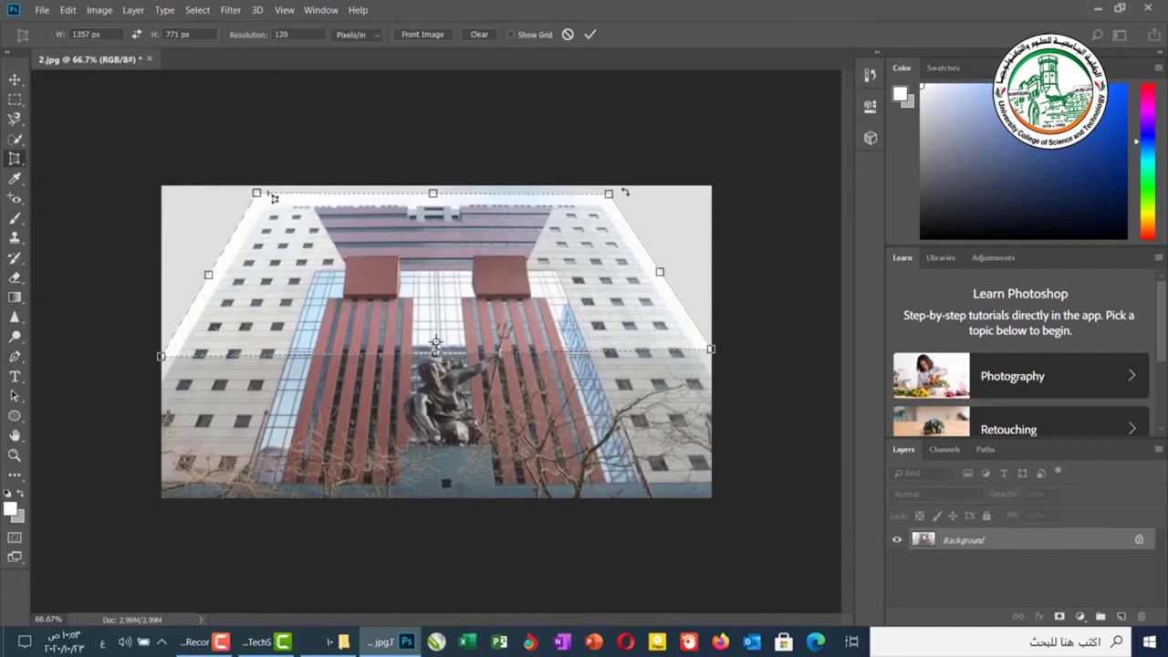
left_click_drag(625, 191, 603, 169)
left_click_drag(603, 169, 589, 219)
left_click(590, 35)
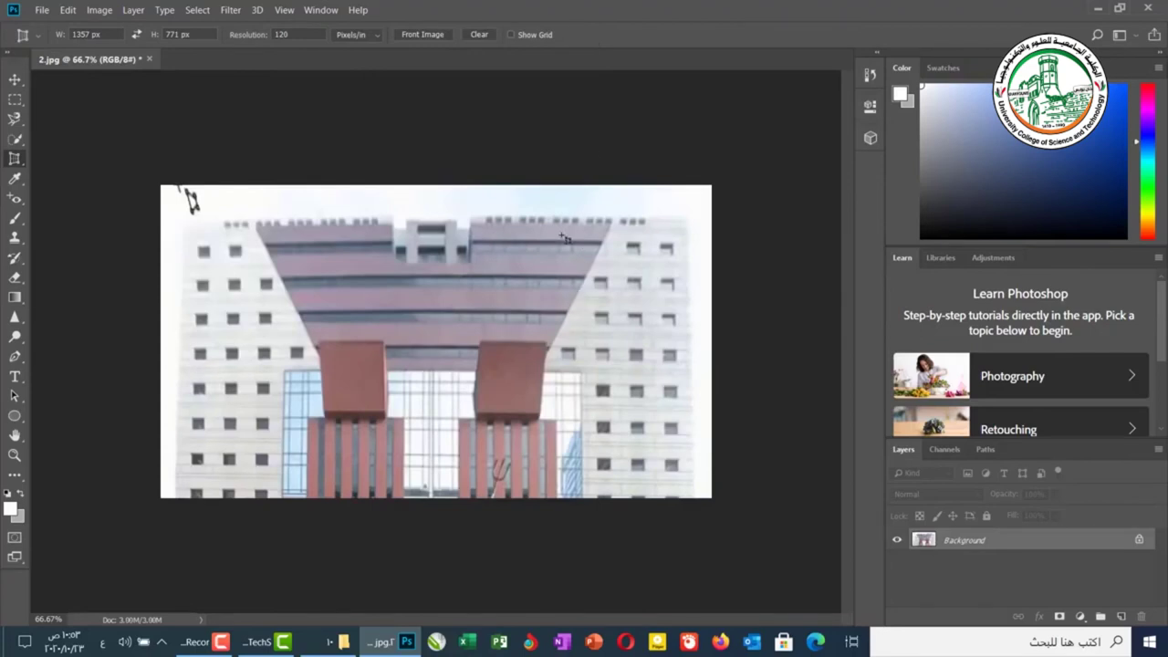
Undo the perspective crop, restore it for comparison, and undo it again
key("ctrl+z")
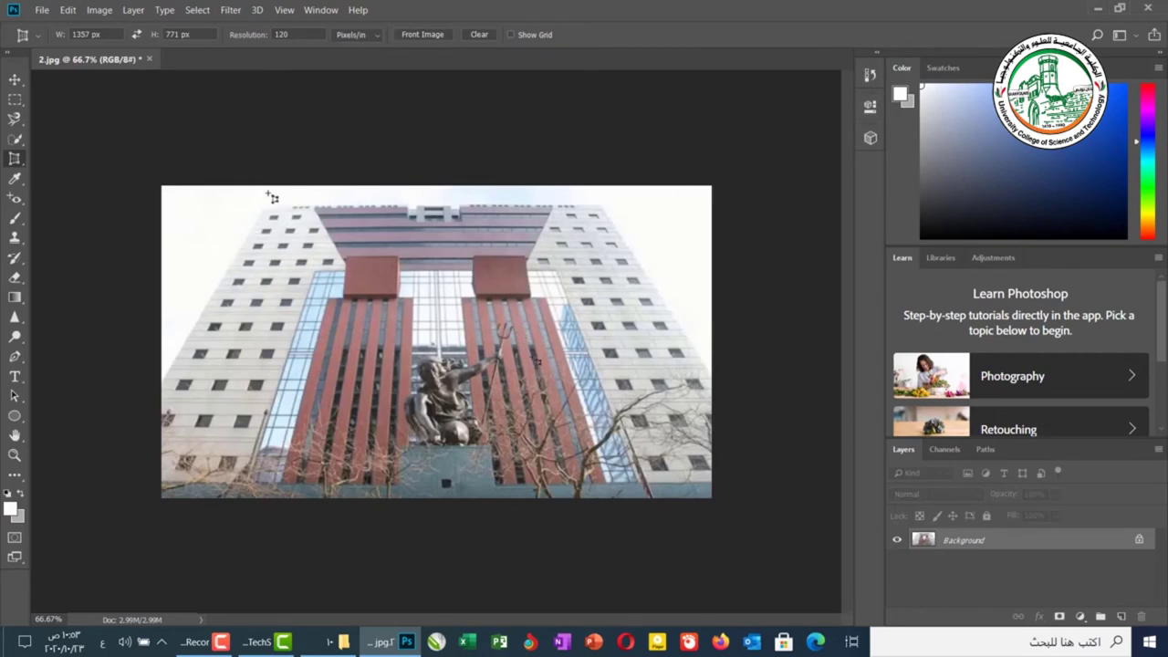
key("Return")
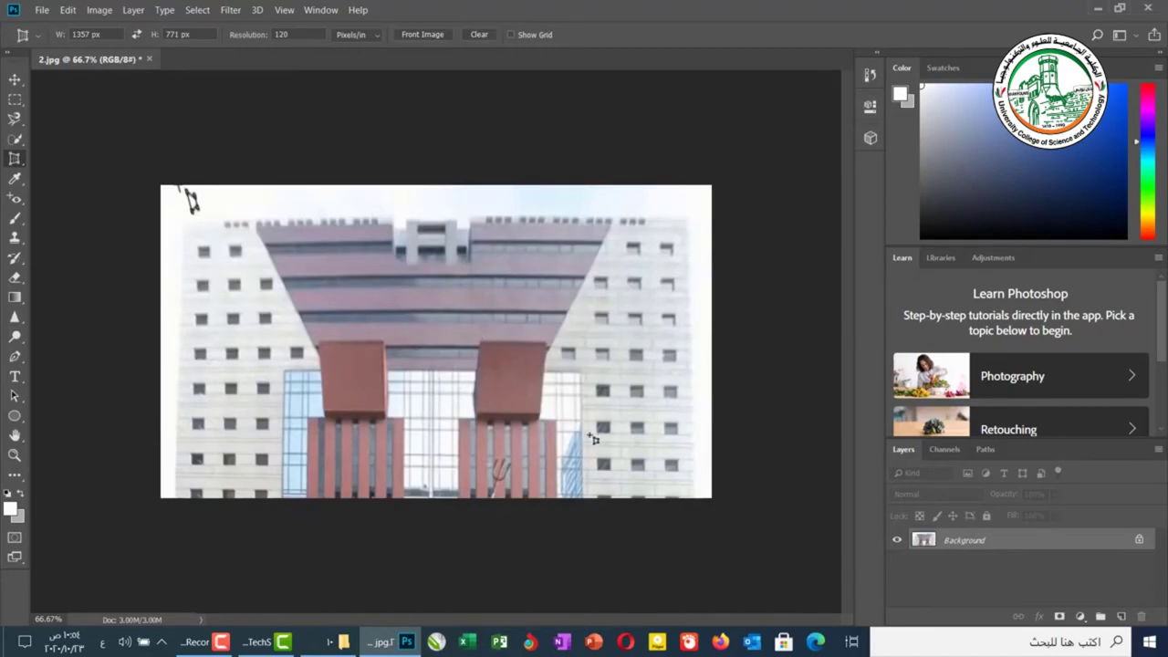
key("ctrl+z")
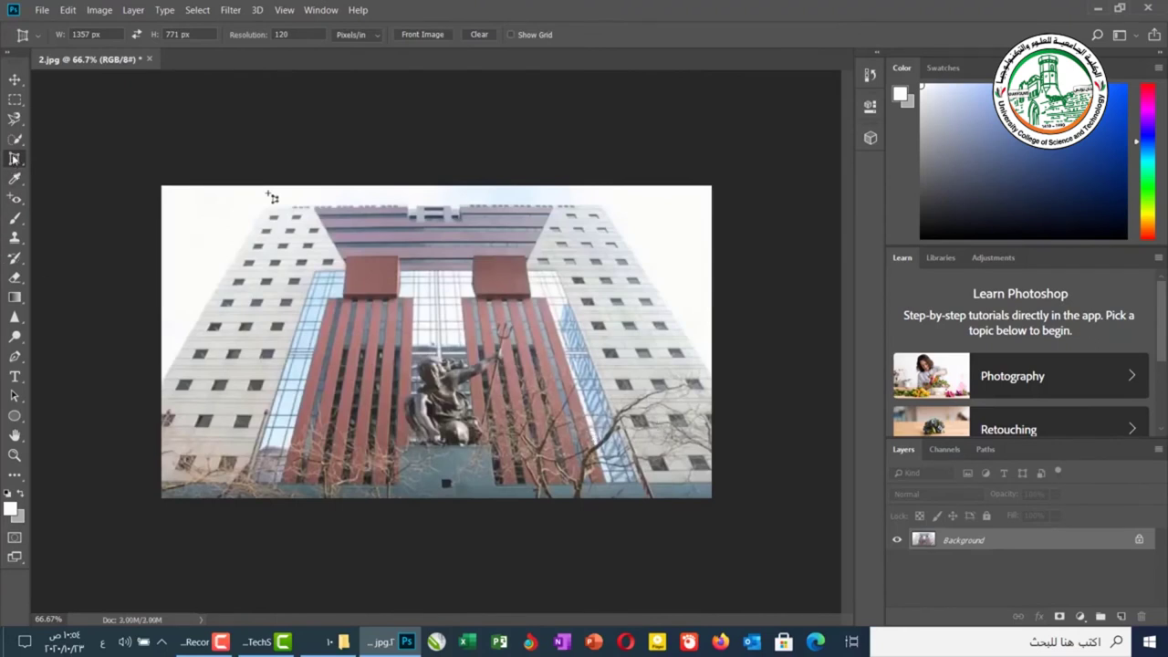
Perspective-crop the building from its roofline down to the statue's head, following its slanted sides, and undo the crop
left_click_drag(267, 207, 604, 385)
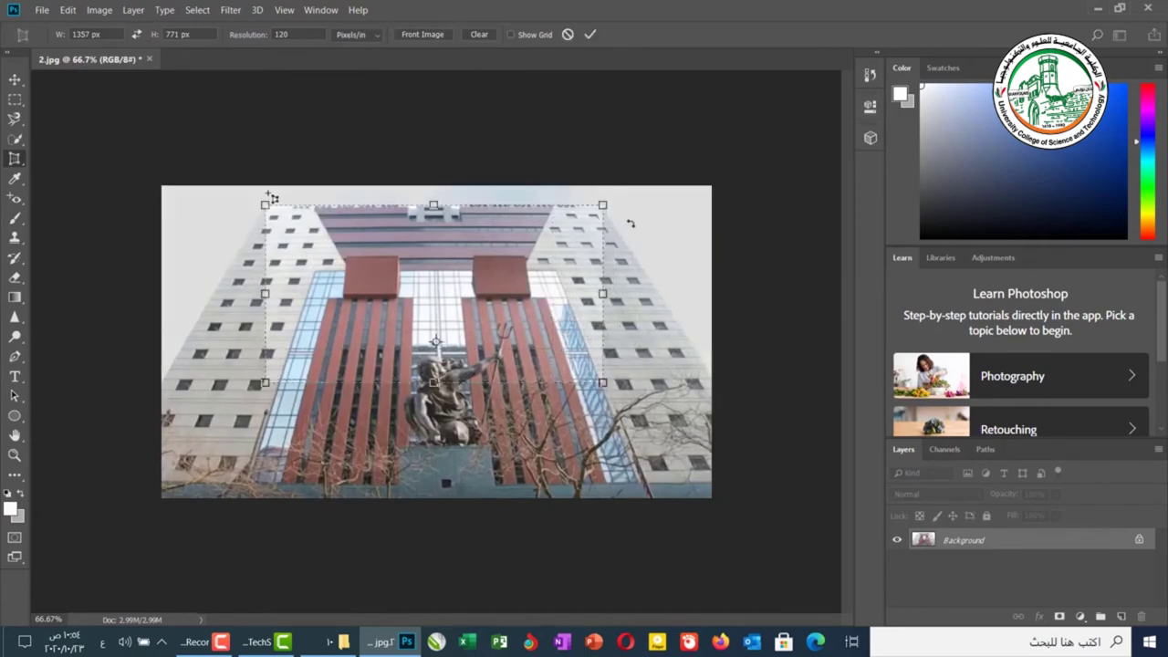
left_click_drag(604, 384, 712, 375)
left_click_drag(265, 383, 168, 374)
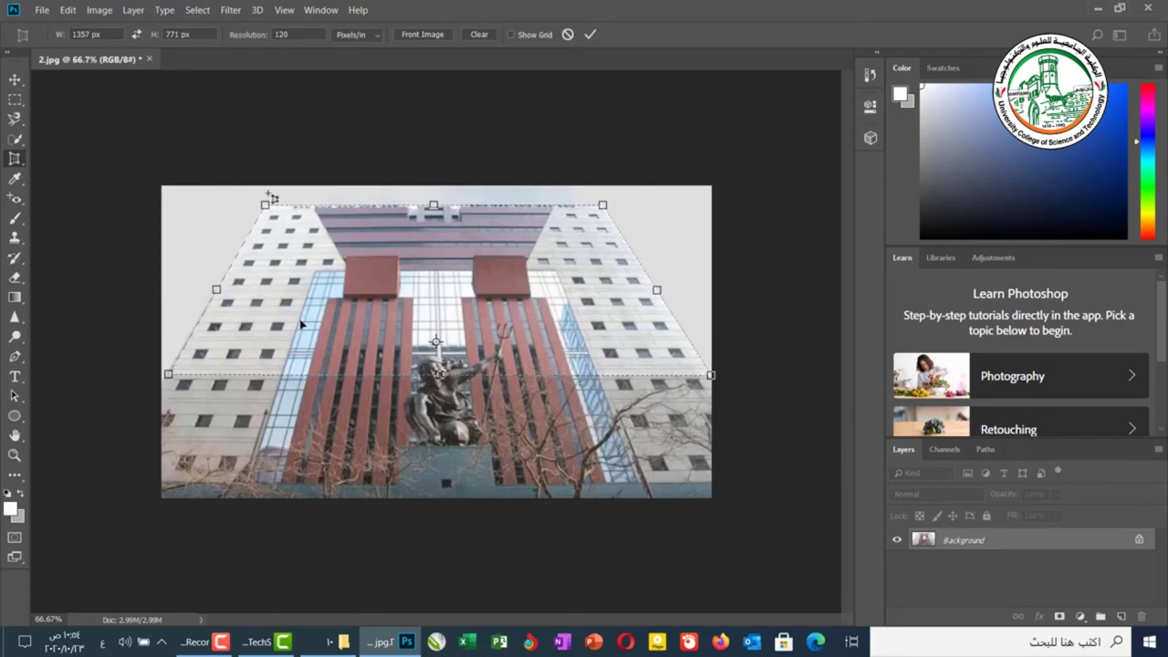
key("Return")
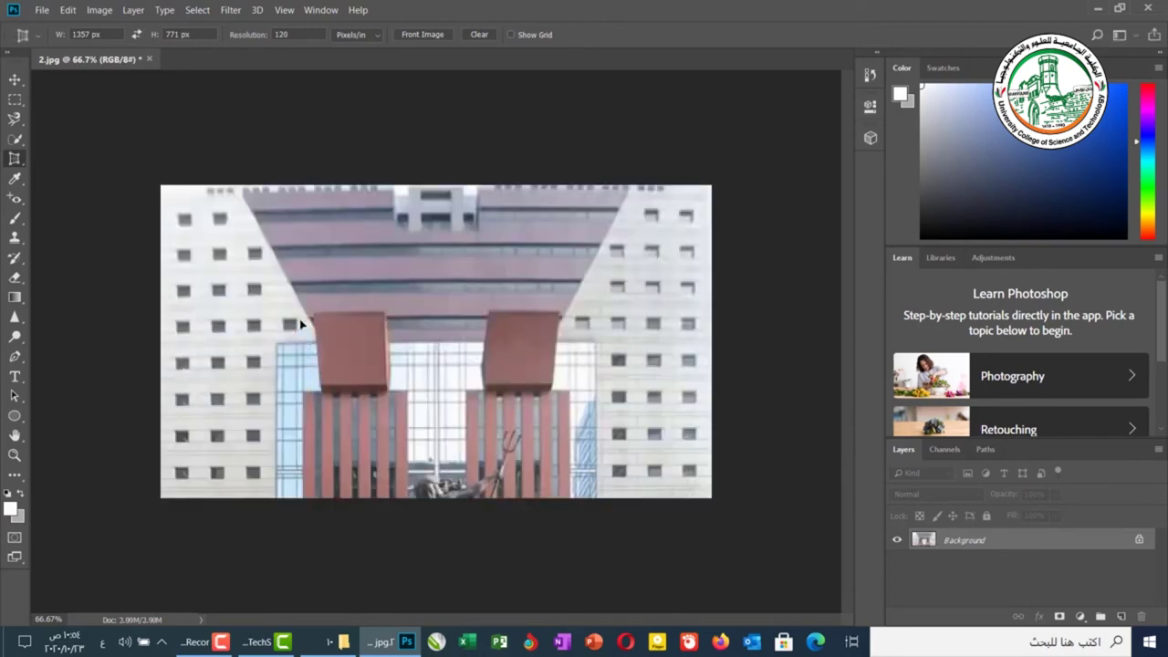
key("ctrl+z")
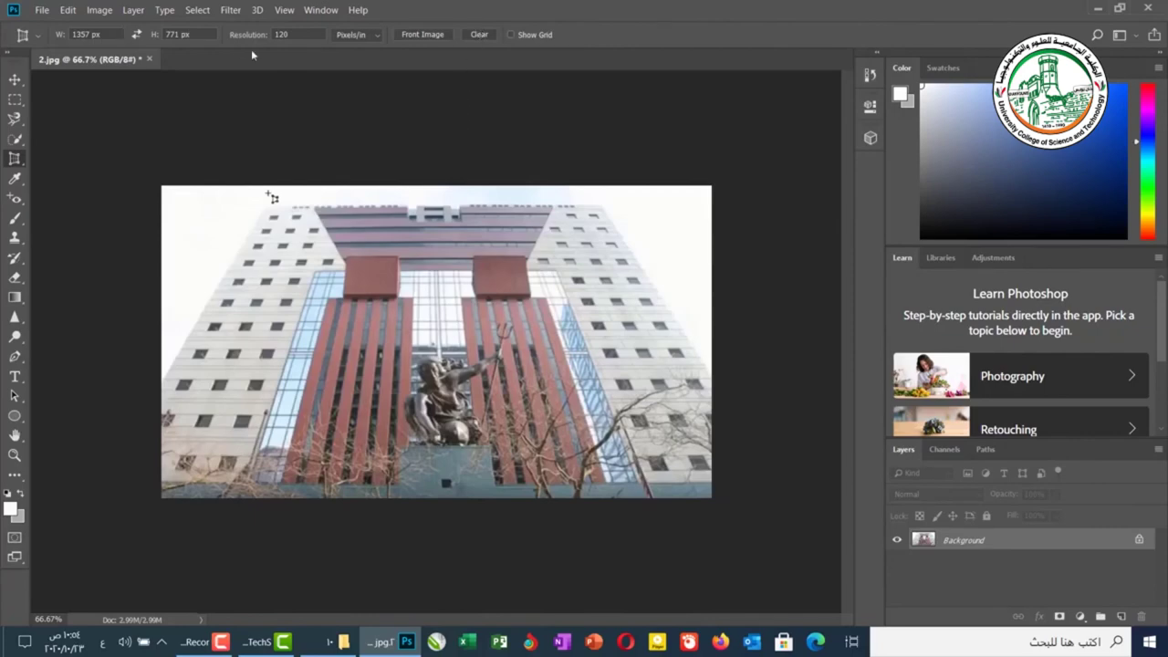
Clear the perspective crop settings and set the output to 100 px wide, 100 px high, and 72 pixels/in
left_click(481, 37)
left_click(97, 32)
type("100")
left_click(174, 33)
type("100")
left_click(286, 33)
type("72")
Perspective-crop the building's central glass facade with the fixed output size, widening the frame's lower corners, and undo the crop
left_click_drag(314, 260, 563, 429)
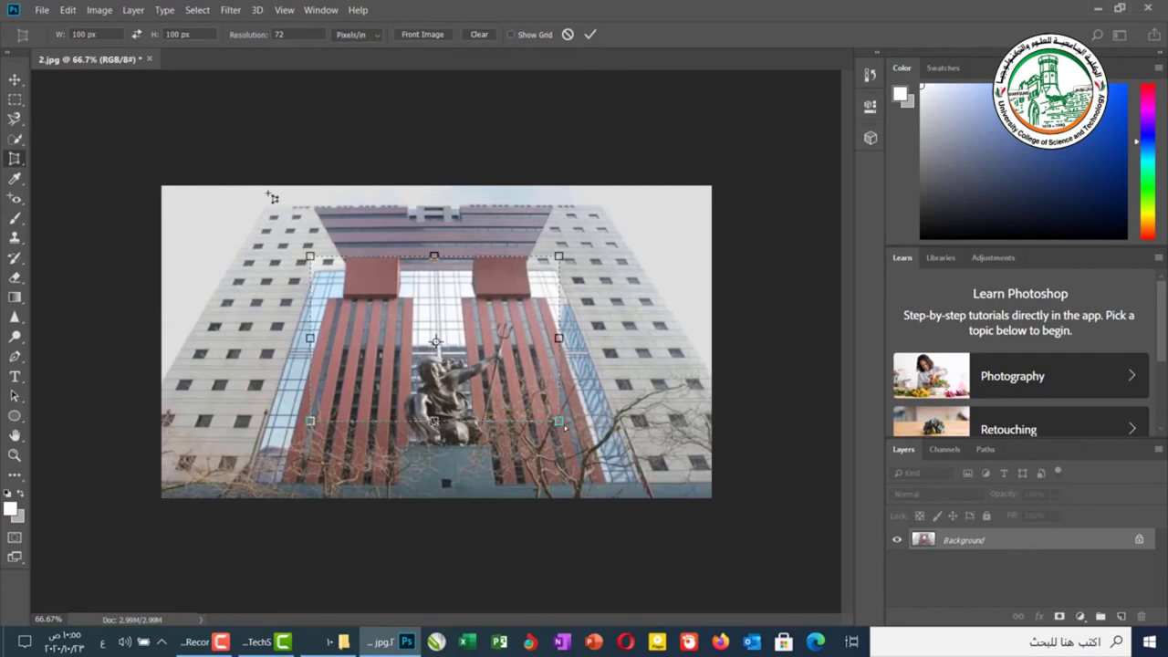
left_click_drag(564, 424, 641, 468)
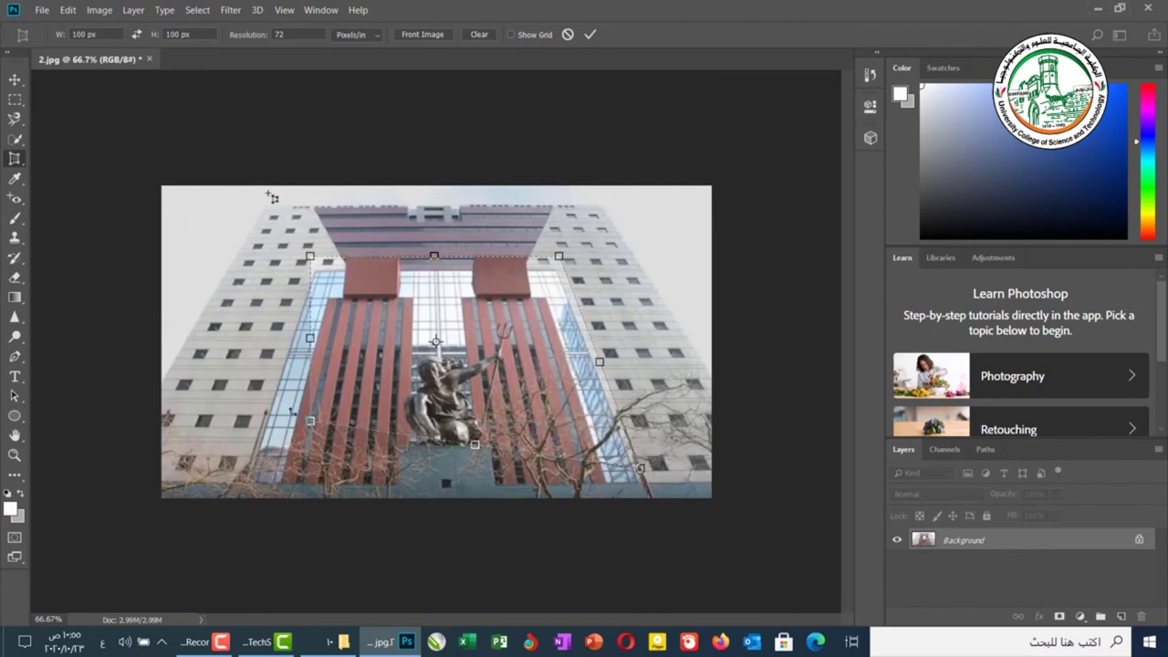
left_click_drag(311, 421, 244, 477)
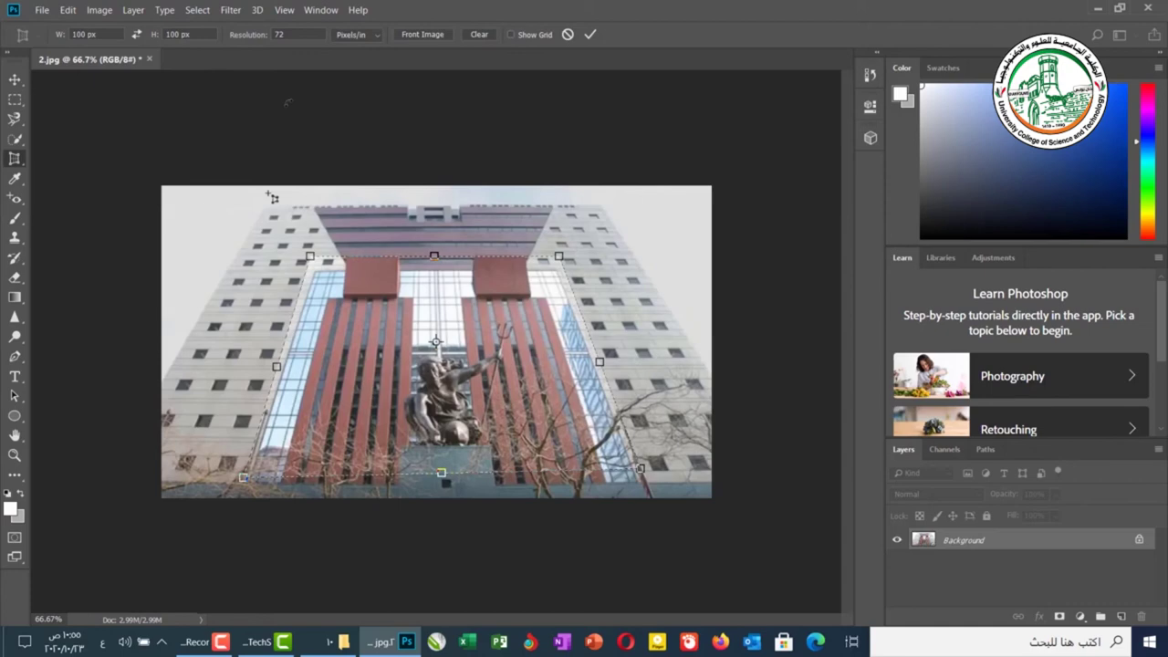
key("Return")
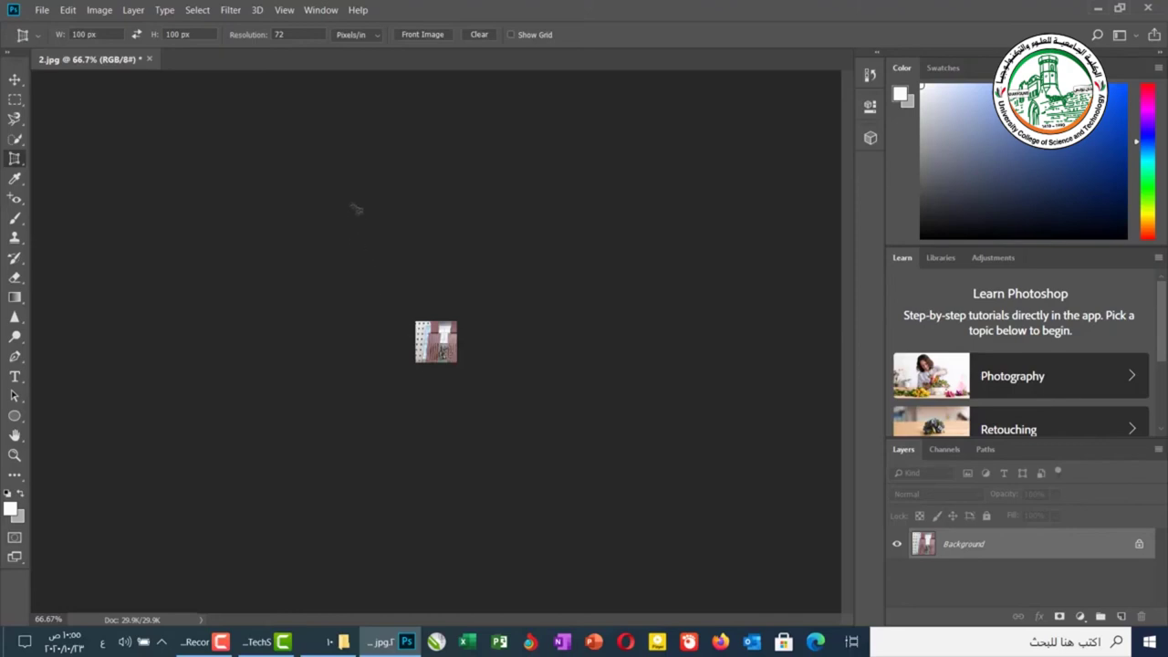
key("ctrl+z")
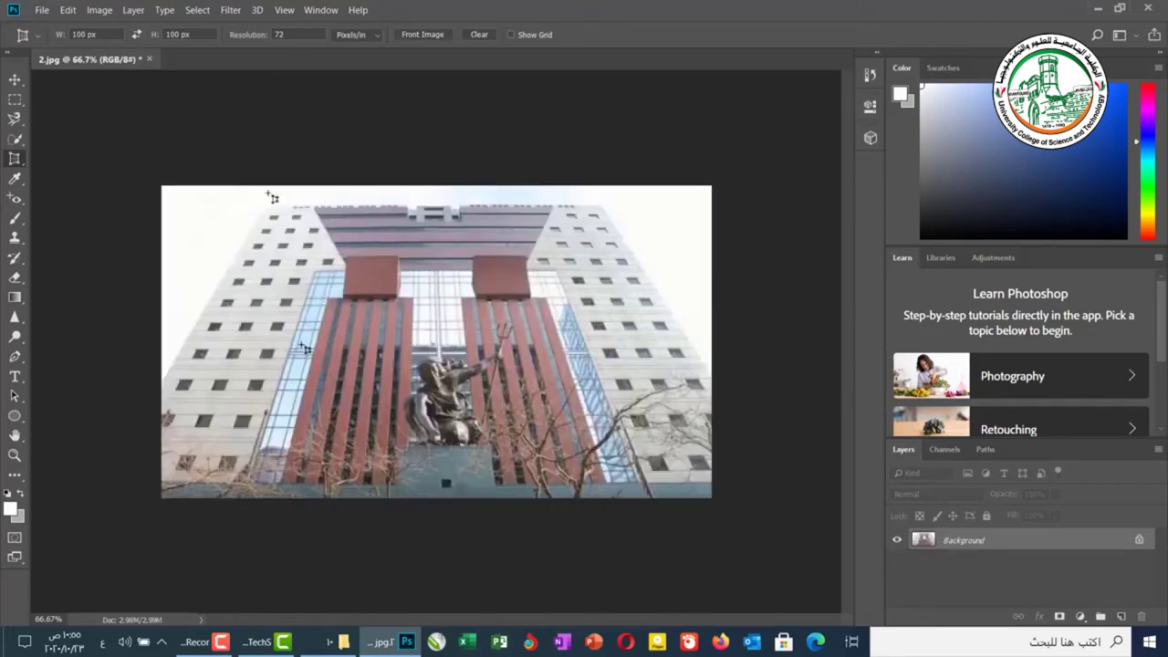
Clear the perspective crop's size and resolution values and load those of the front image
left_click(475, 36)
left_click(421, 35)
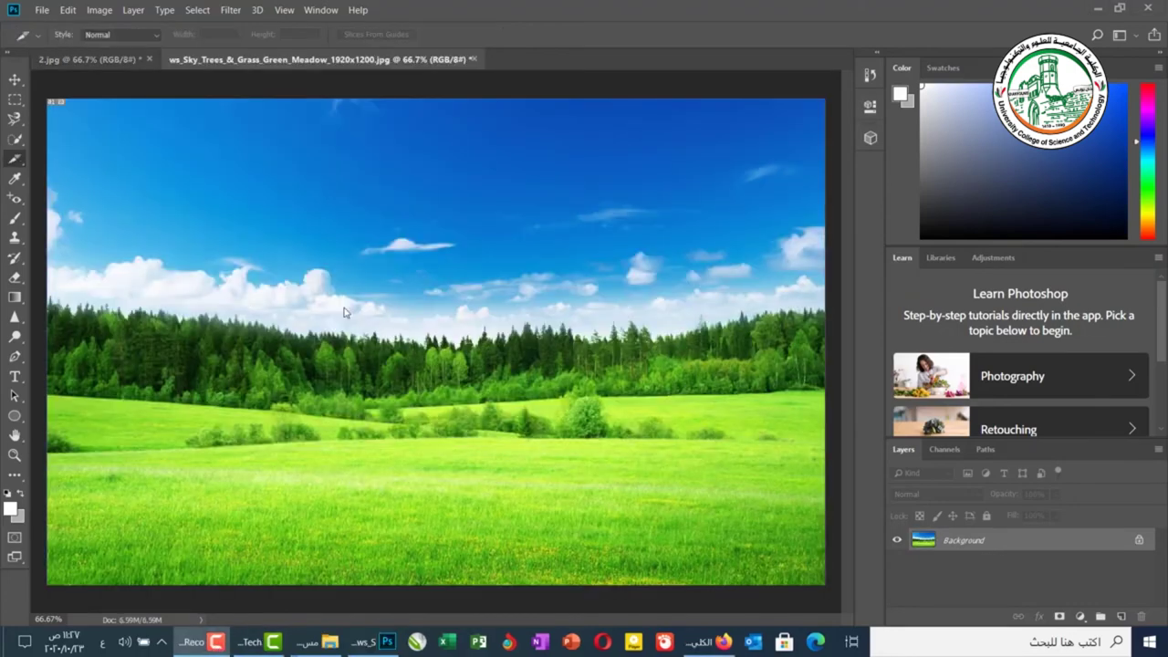
Divide the meadow image into two full-height slices with the Slice tool, meeting near the image's middle
left_click(14, 160)
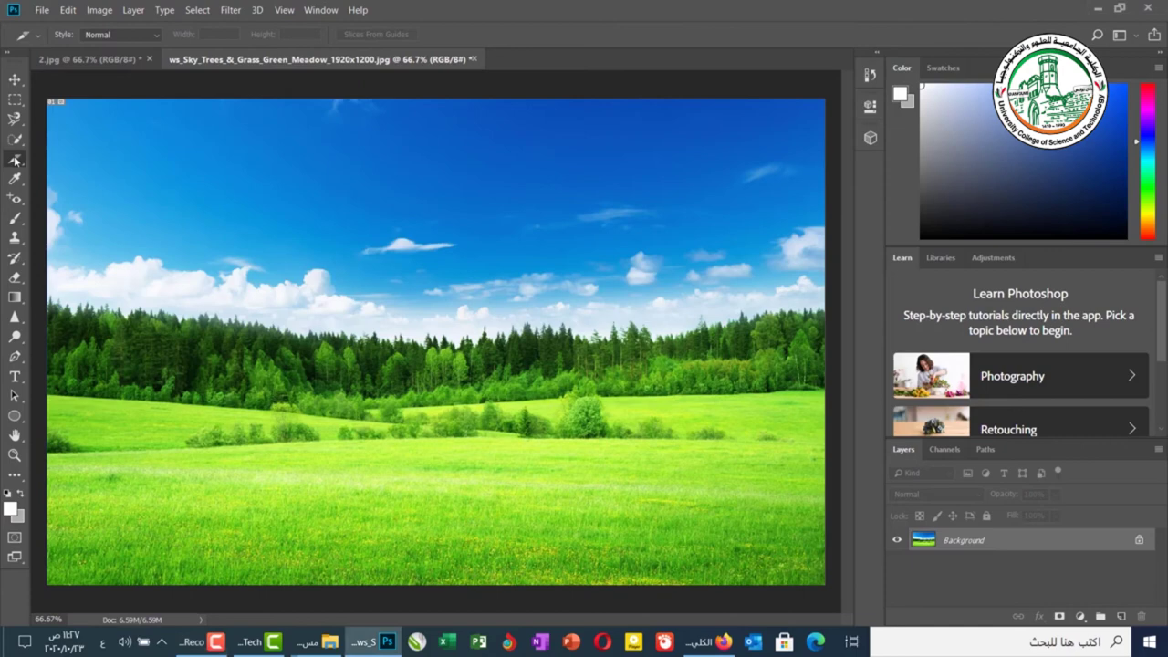
right_click(15, 160)
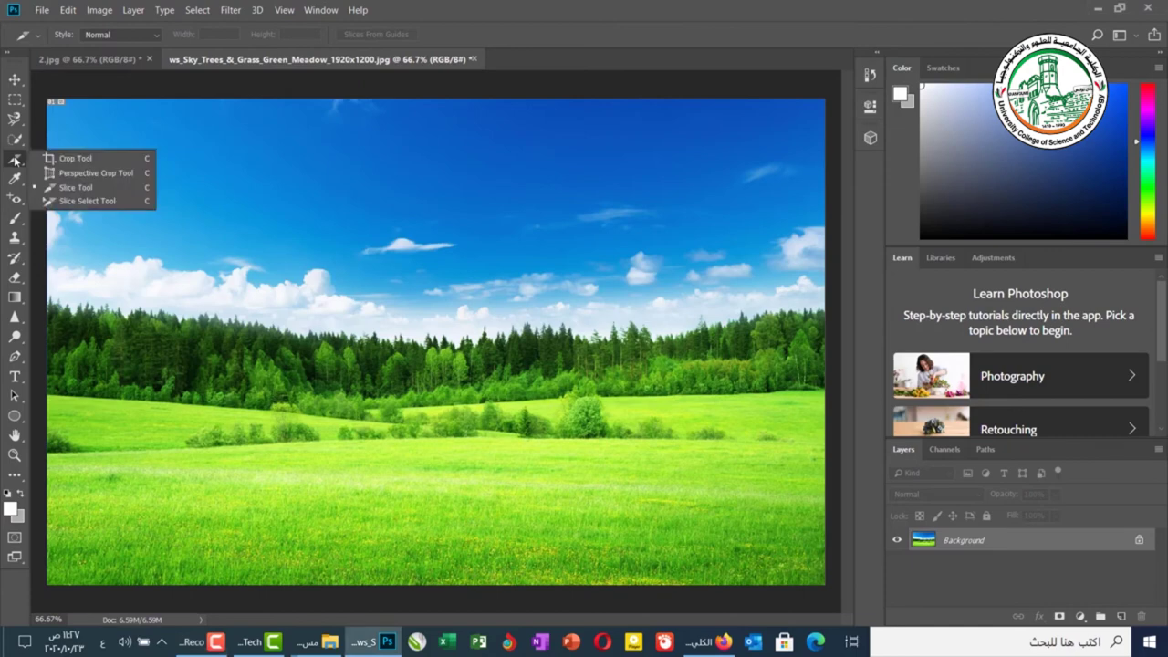
left_click(61, 188)
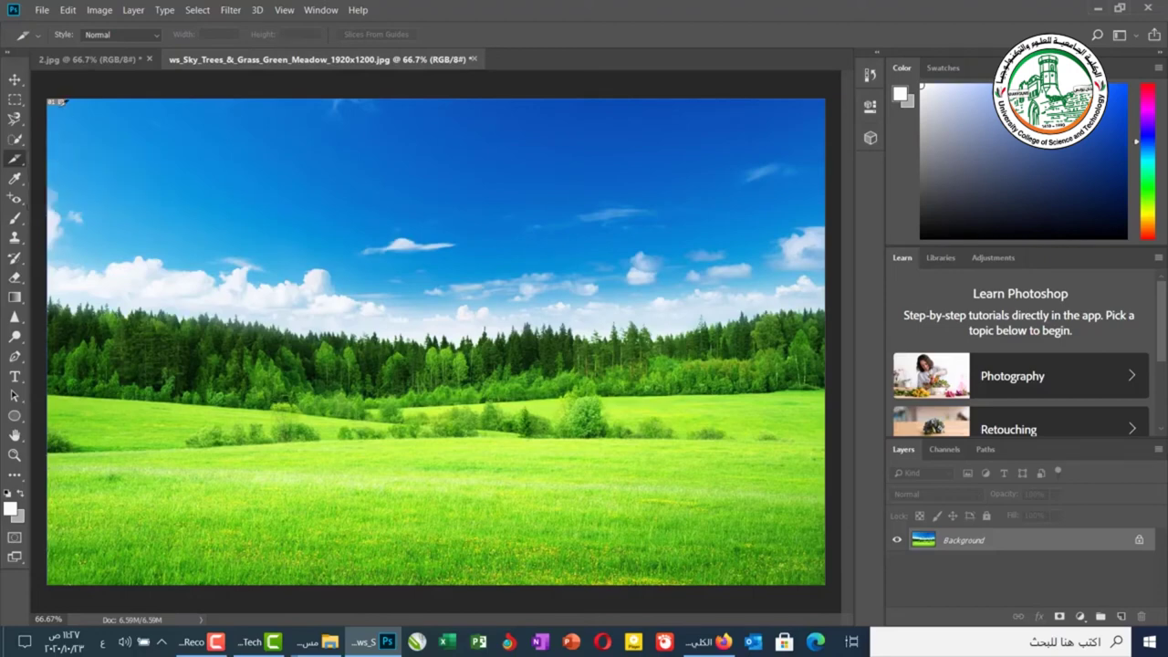
left_click_drag(53, 95, 459, 590)
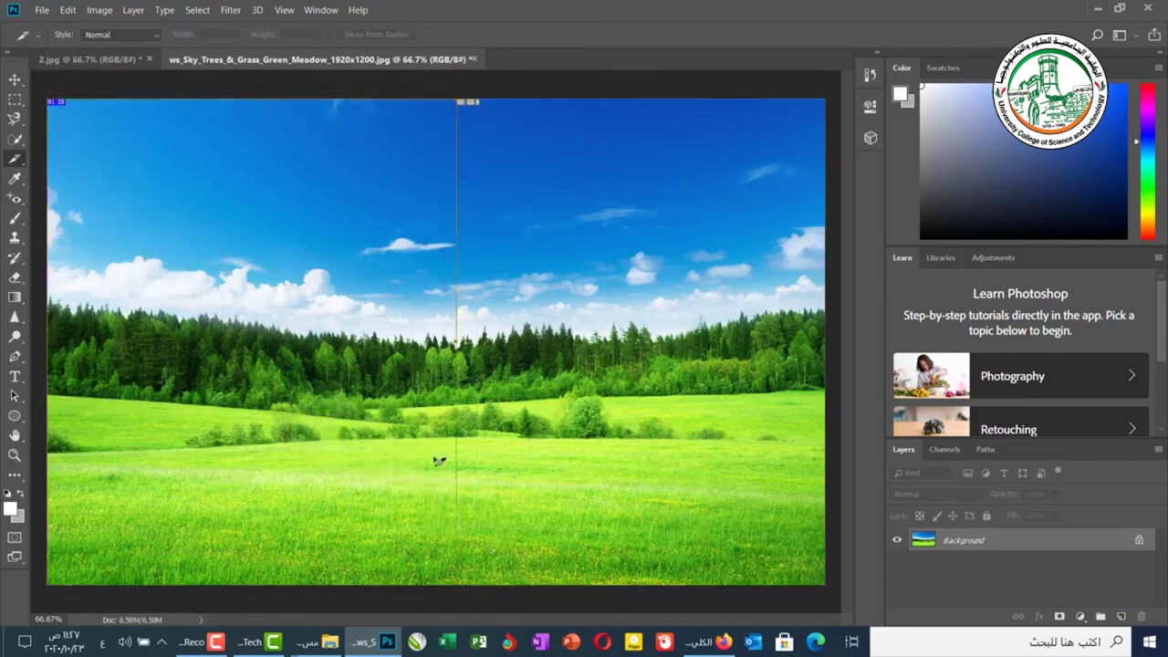
left_click_drag(839, 80, 445, 589)
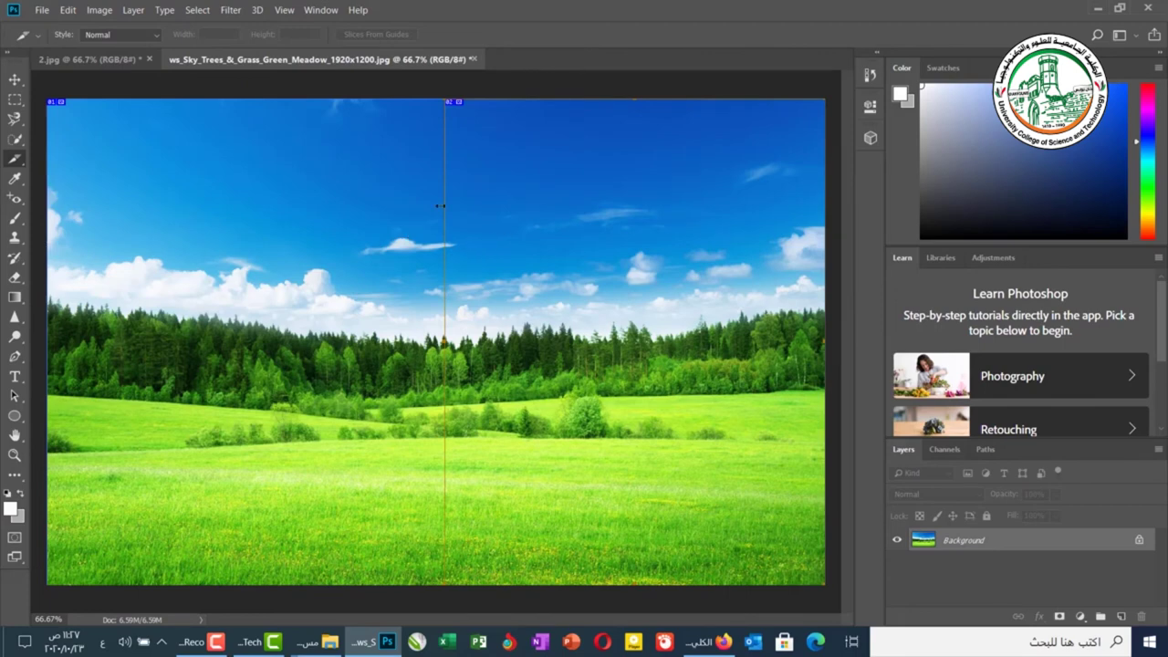
Open the sliced meadow image in Save for Web (Legacy) and set the preview zoom to 33%
left_click(42, 10)
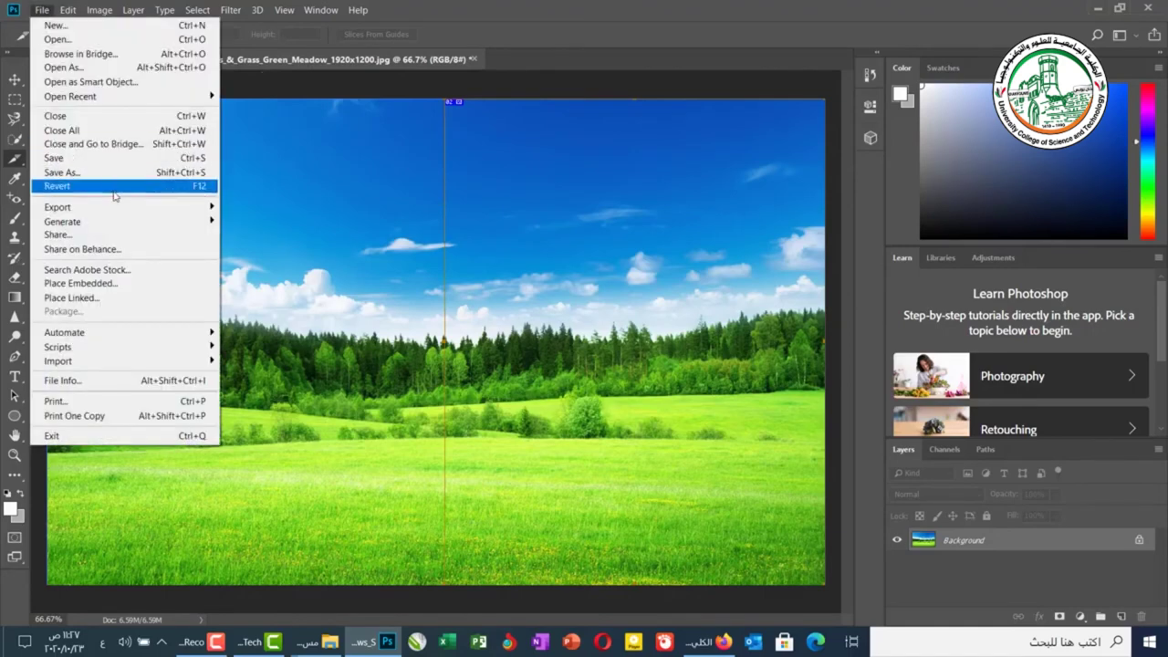
mouse_move(114, 208)
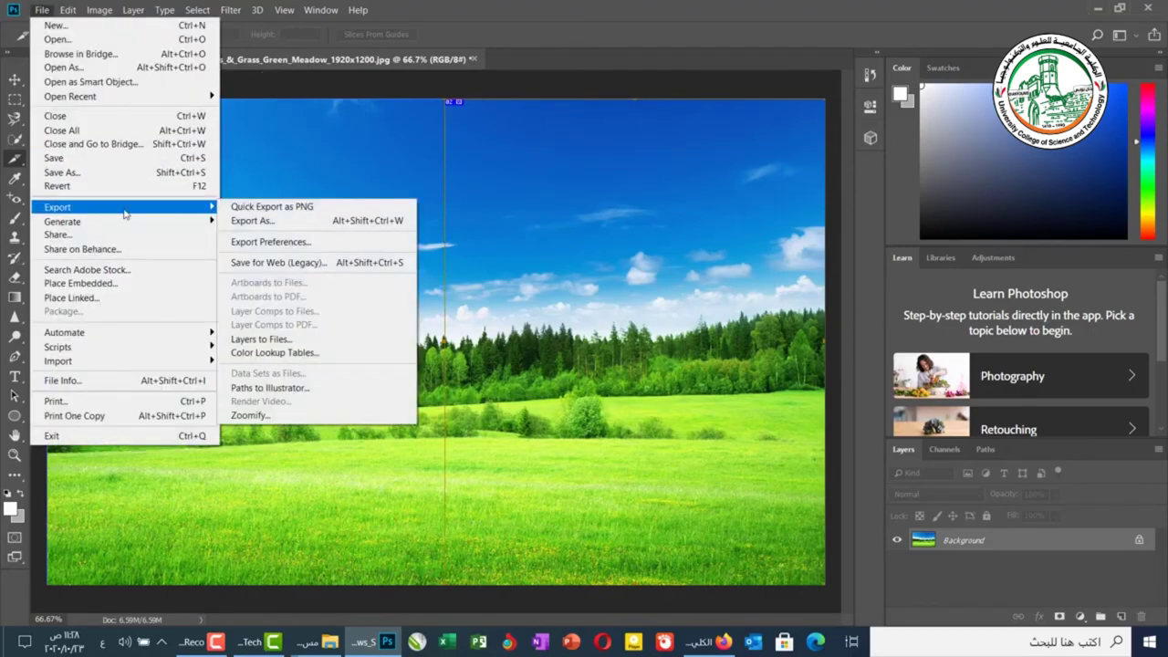
left_click(242, 263)
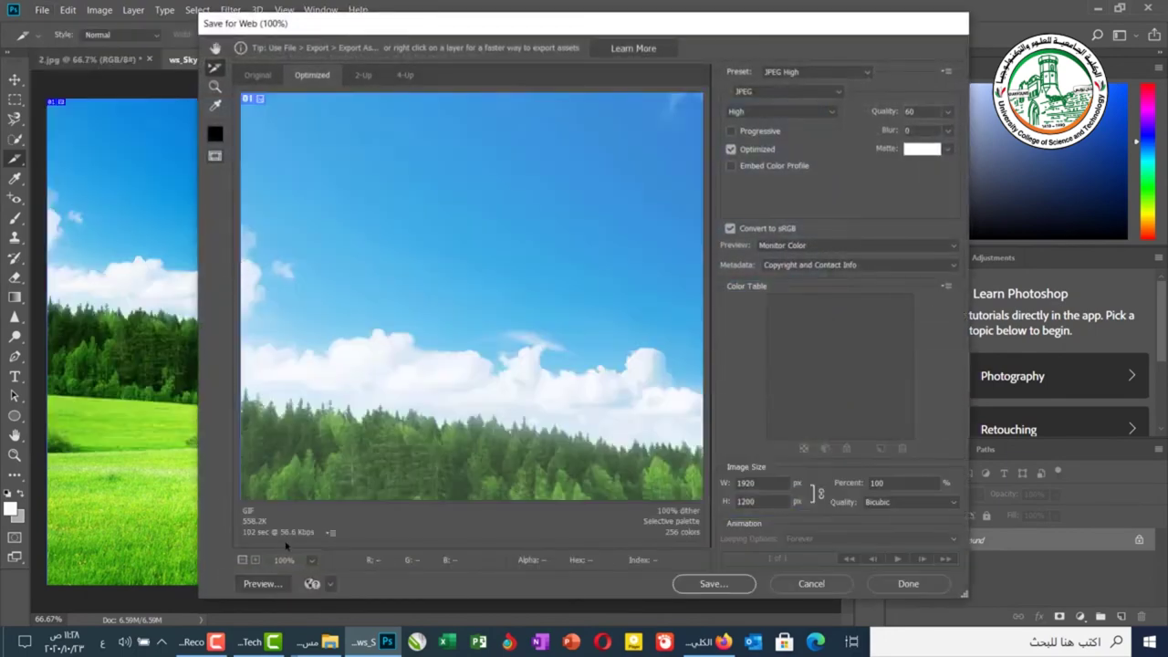
left_click(311, 559)
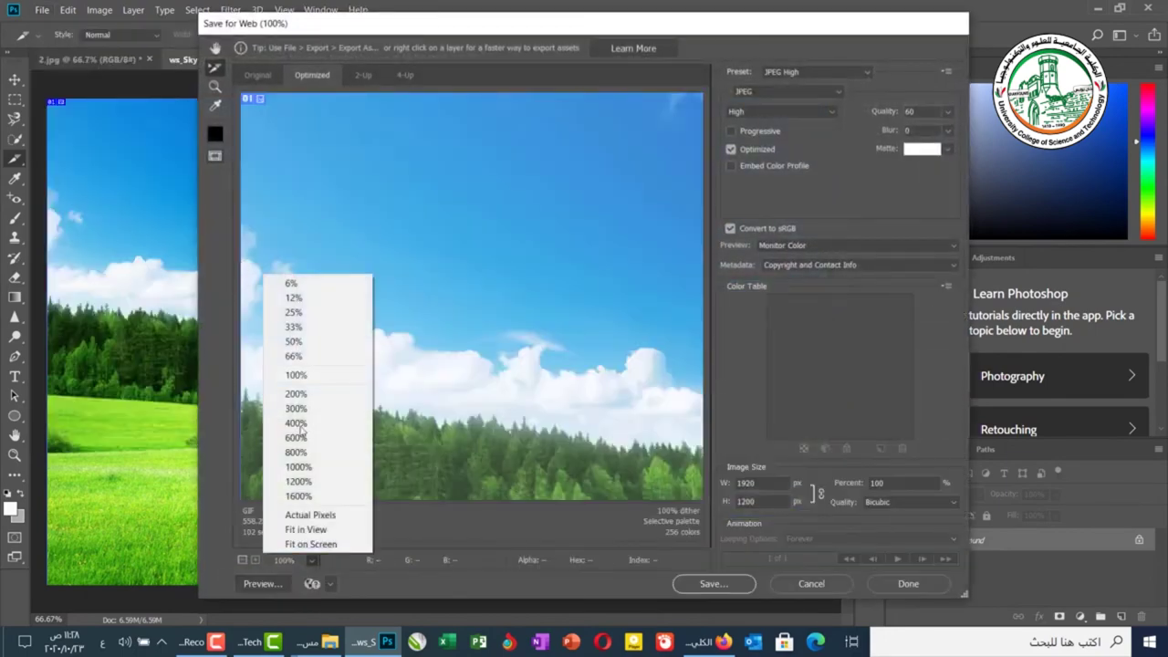
left_click(310, 327)
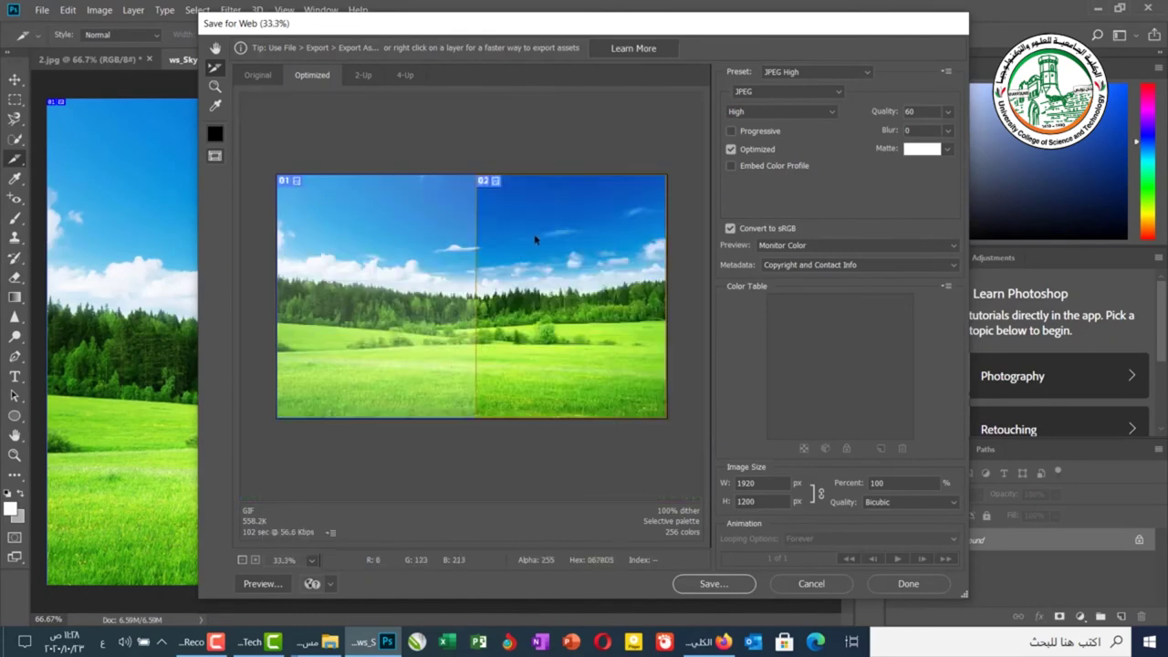
Accept the slice options of the meadow's first slice and choose JPEG as the export format
left_click(318, 260)
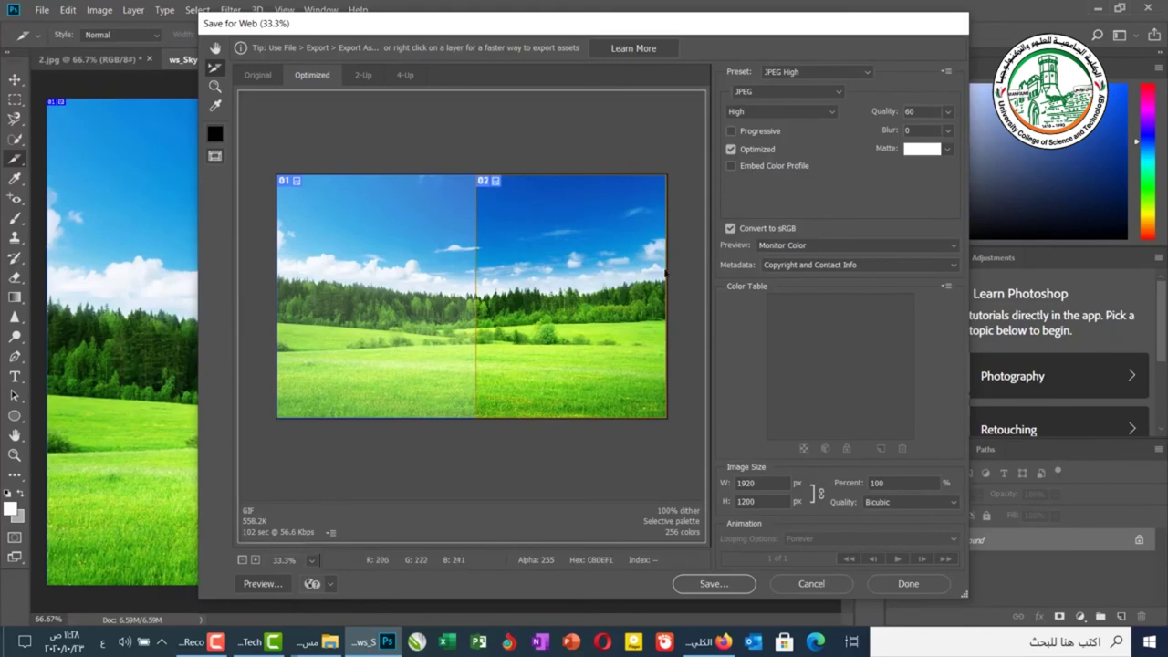
double_click(433, 261)
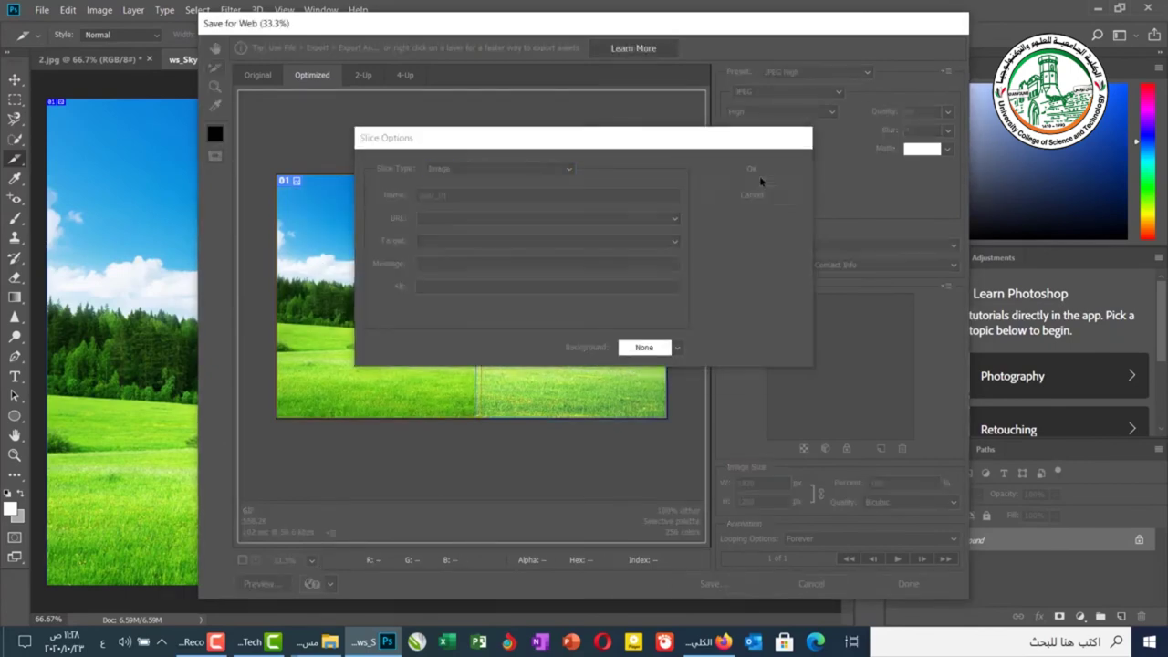
left_click(755, 173)
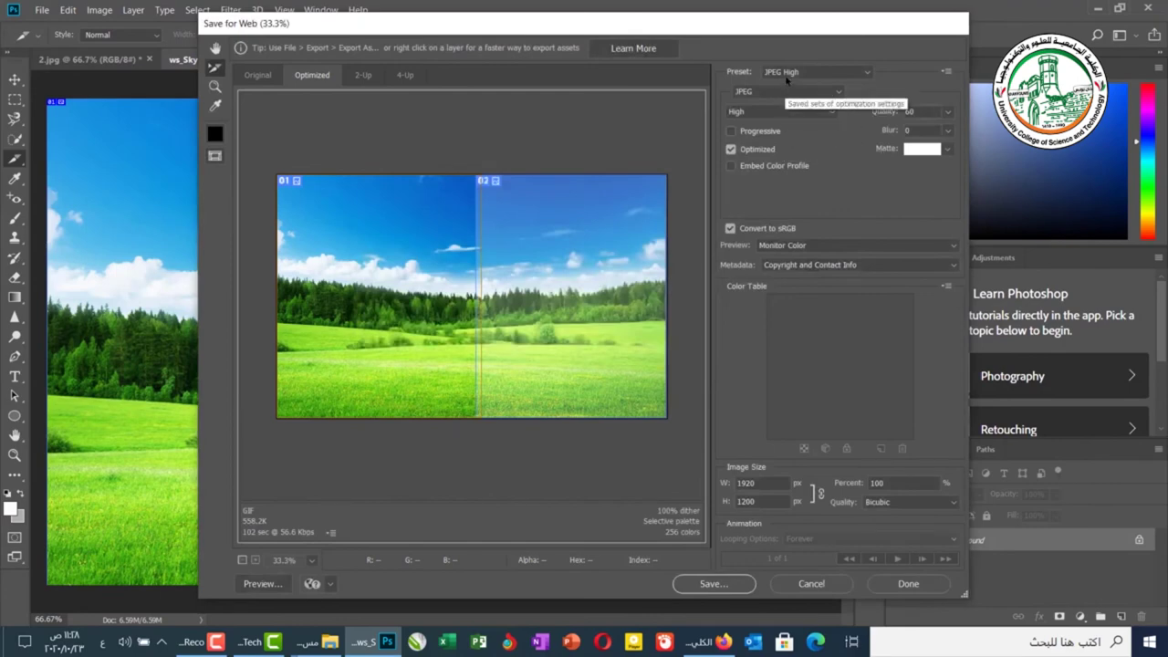
left_click(830, 93)
left_click(753, 103)
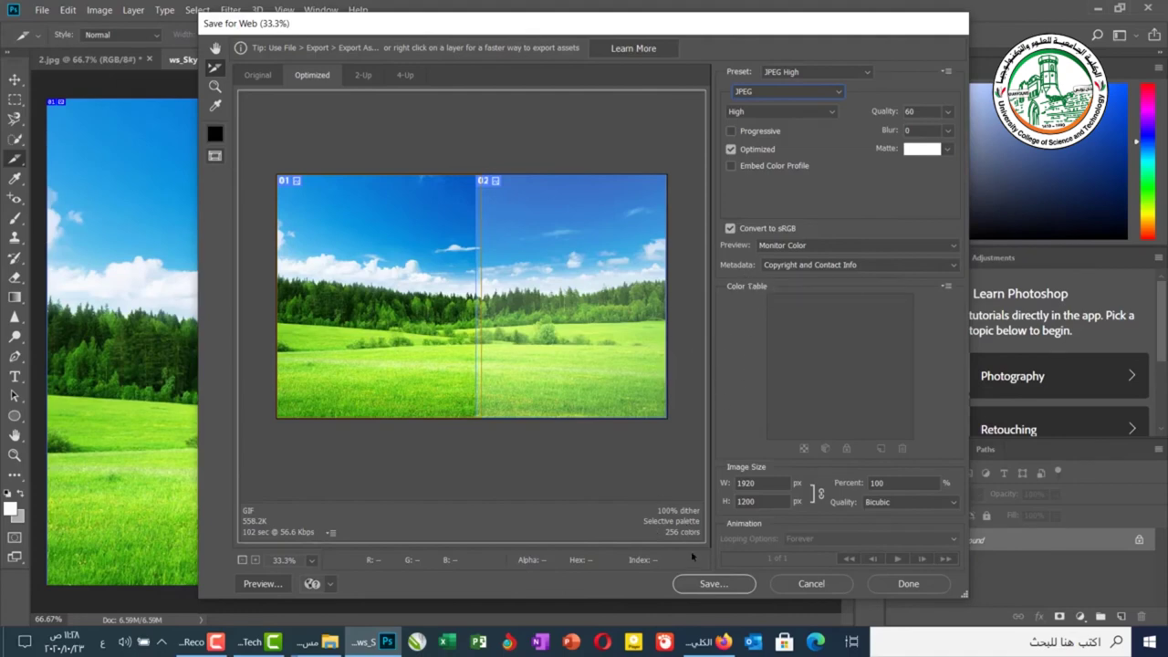
Save all slices as images only into a new desktop folder named 12
left_click(708, 586)
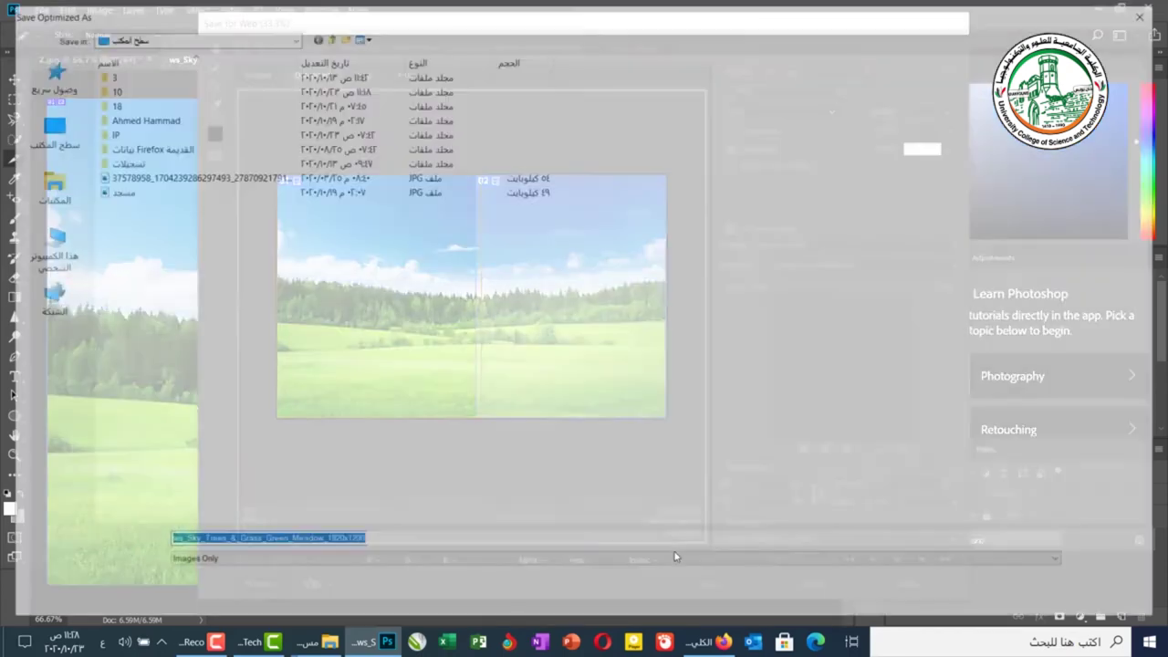
left_click(68, 137)
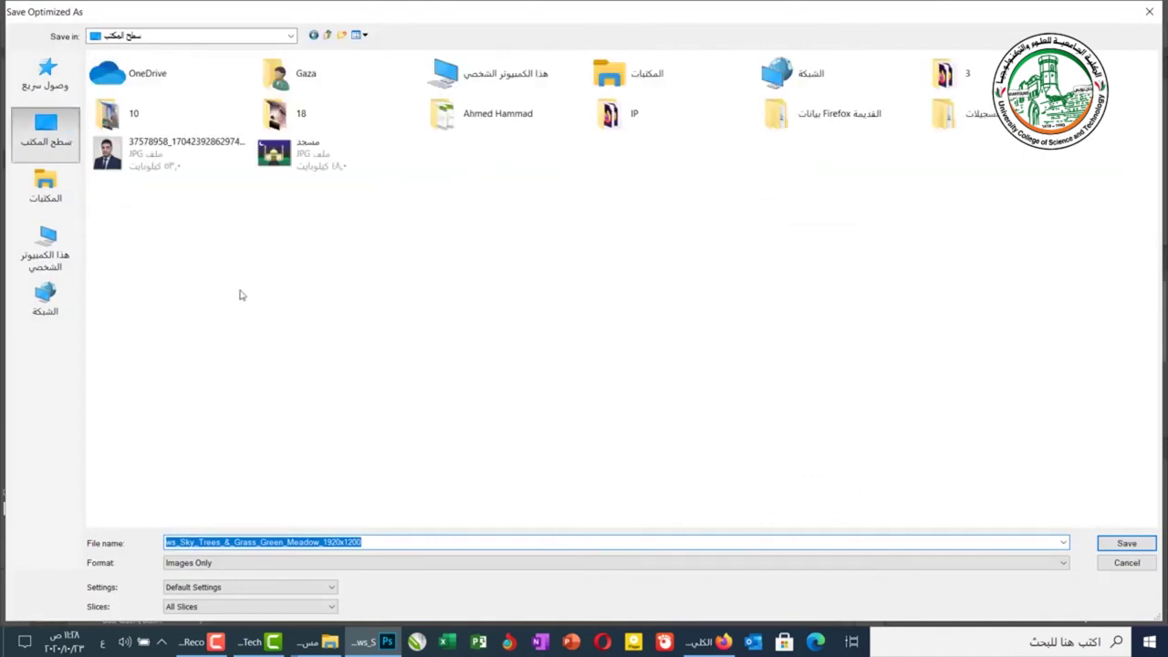
right_click(388, 372)
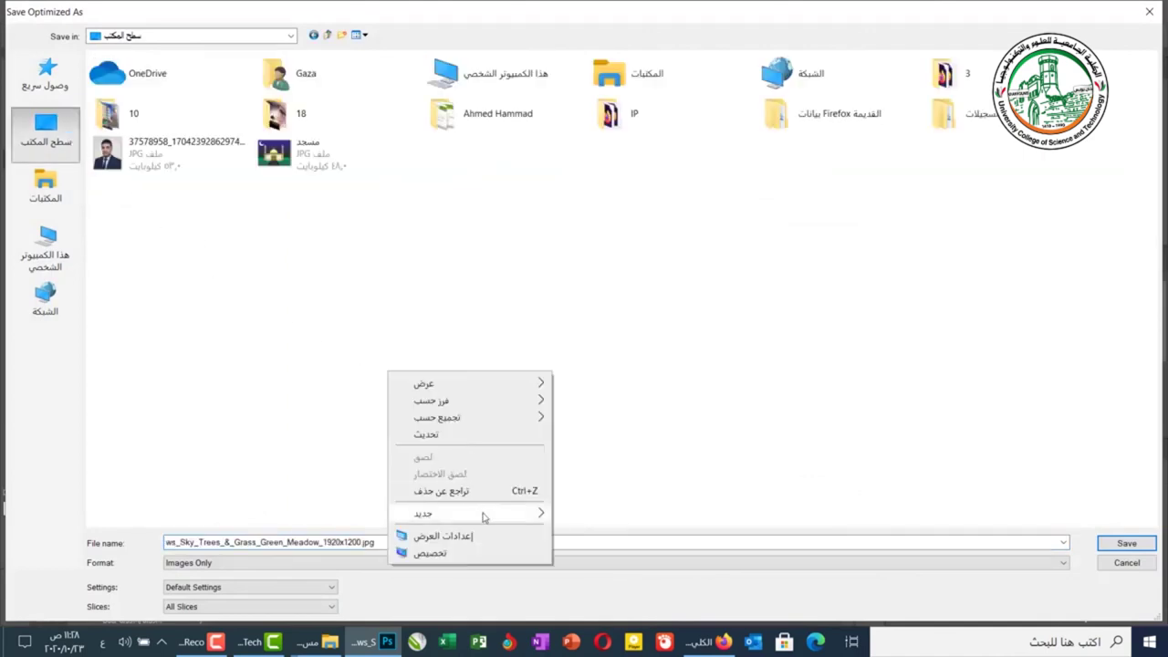
mouse_move(483, 513)
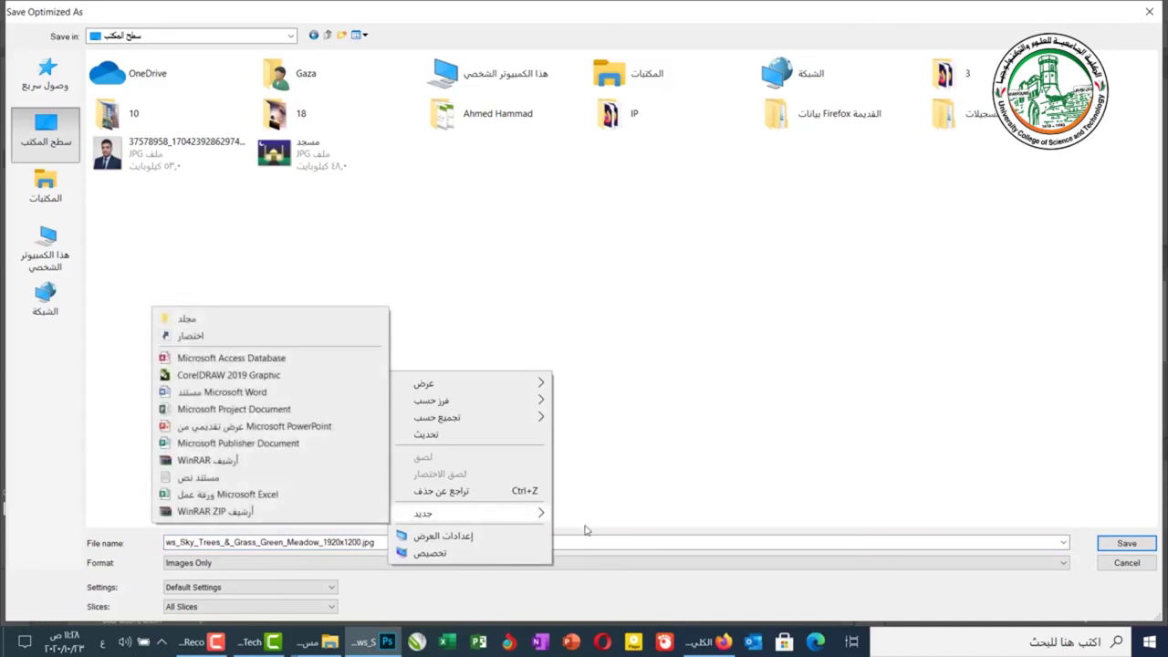
left_click(244, 320)
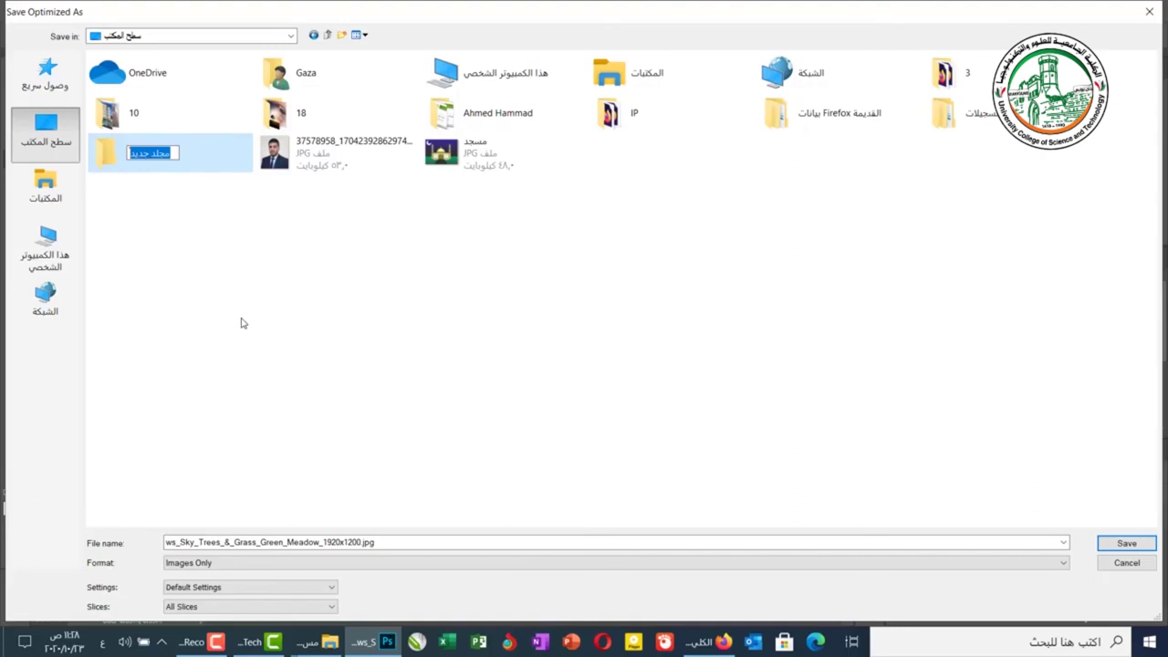
type("12")
key("Return")
double_click(188, 164)
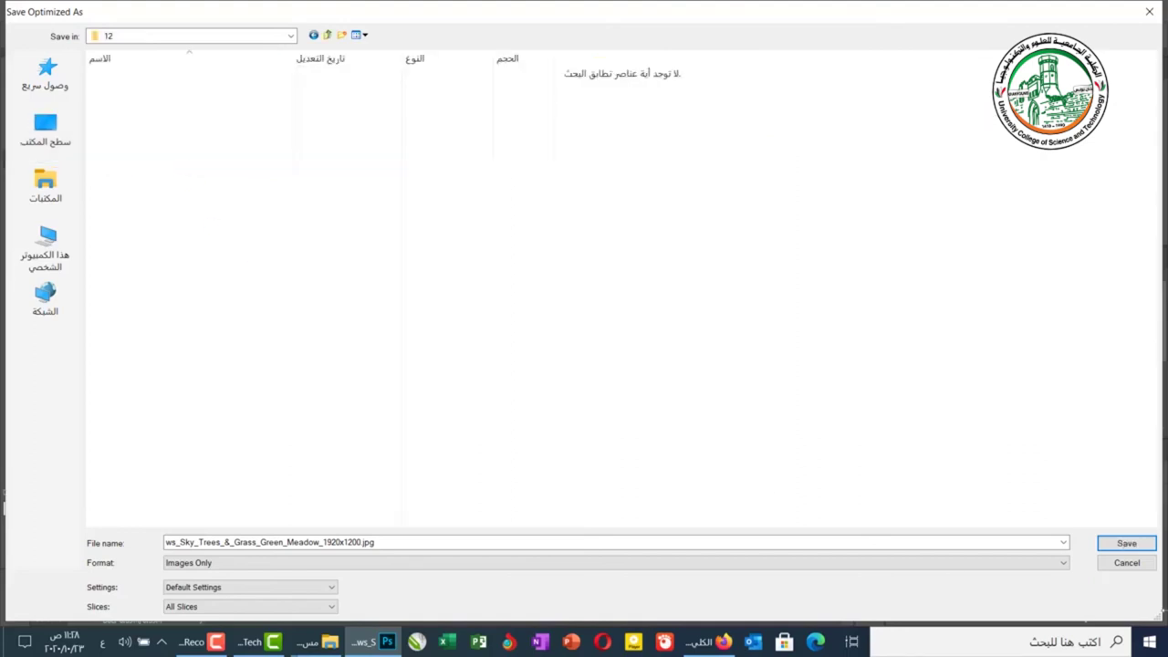
left_click(1124, 542)
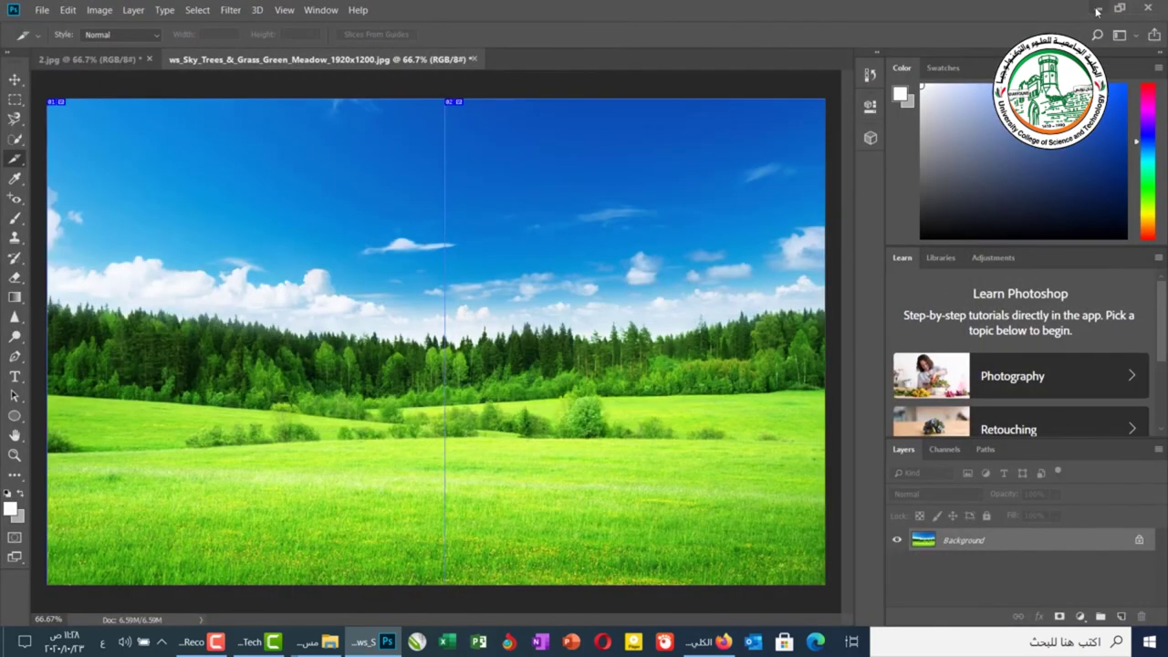
Switch to the desktop, open the images folder inside folder 12, and view the exported slice files in a maximized window
left_click(1097, 8)
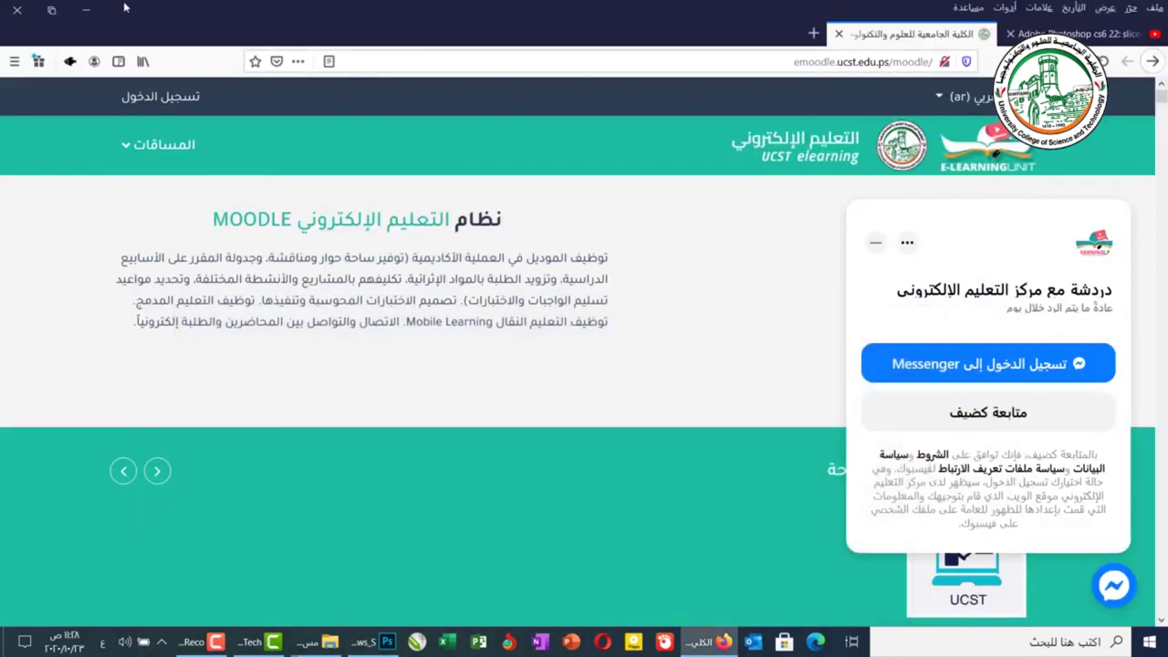
left_click(86, 9)
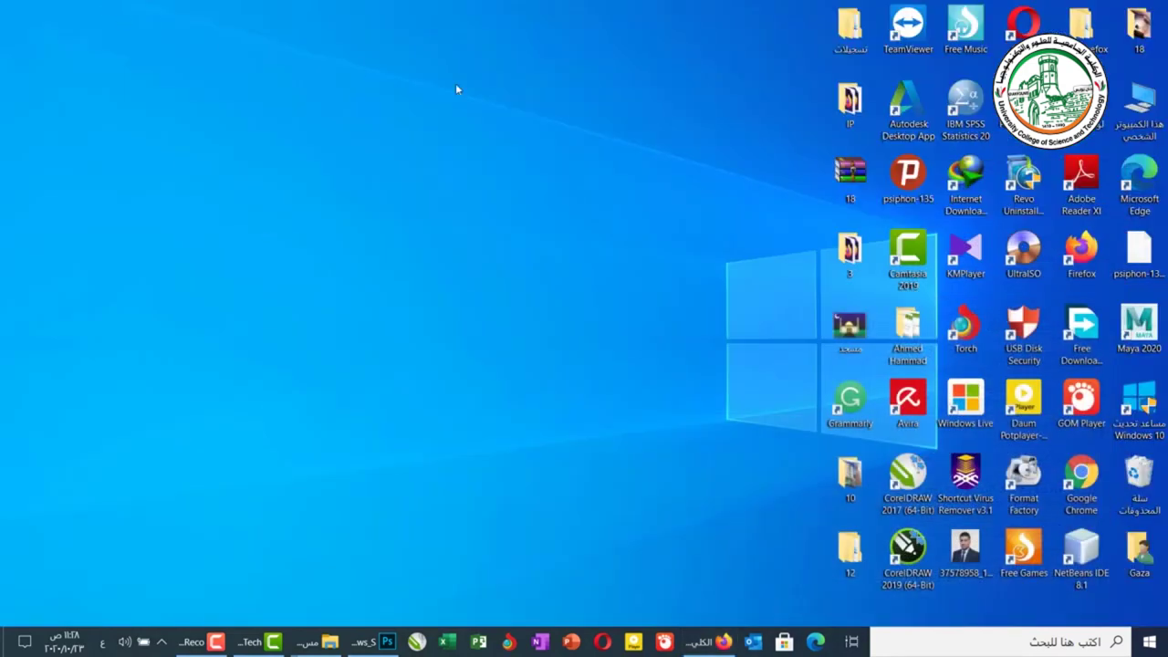
double_click(849, 552)
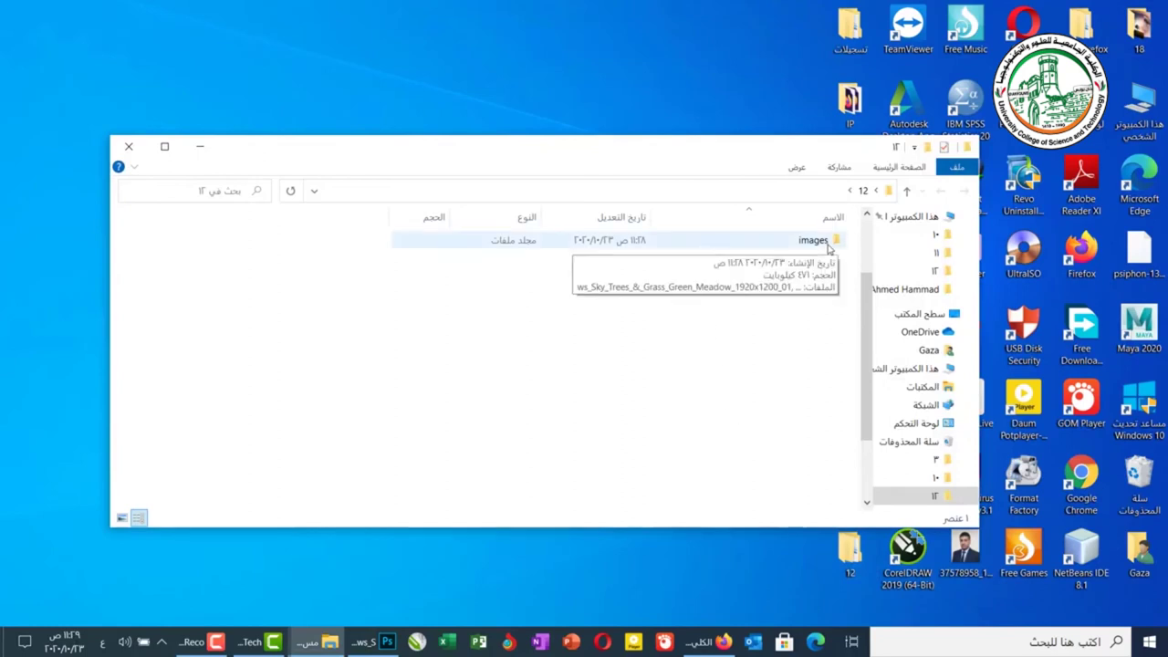
double_click(825, 242)
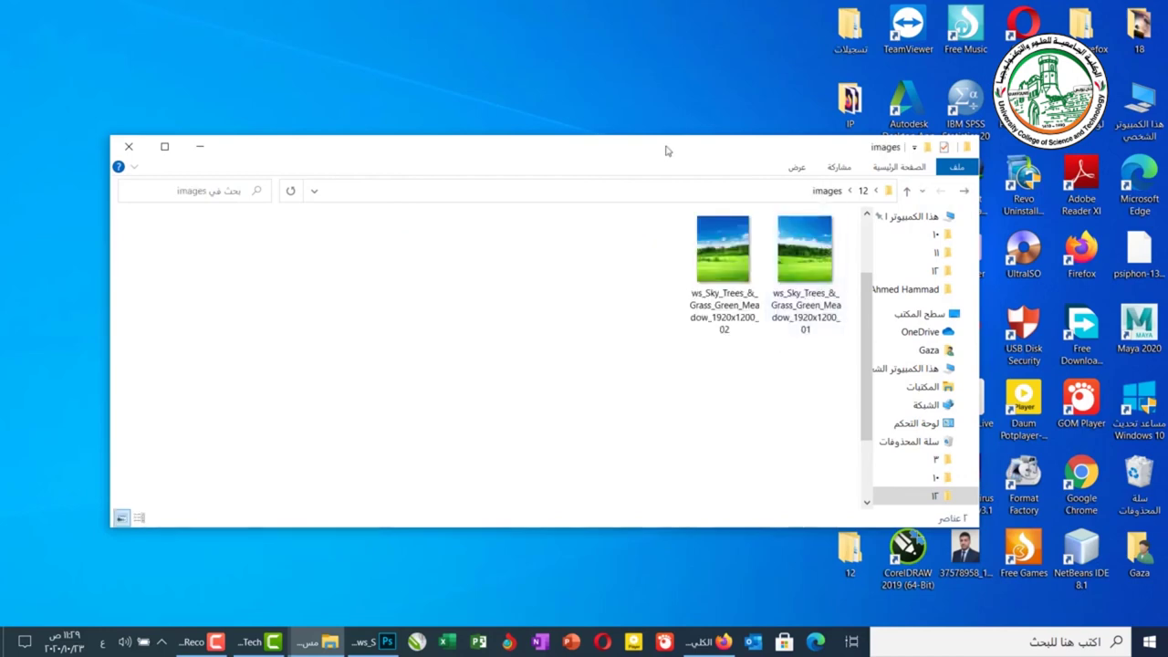
double_click(667, 150)
right_click(808, 277)
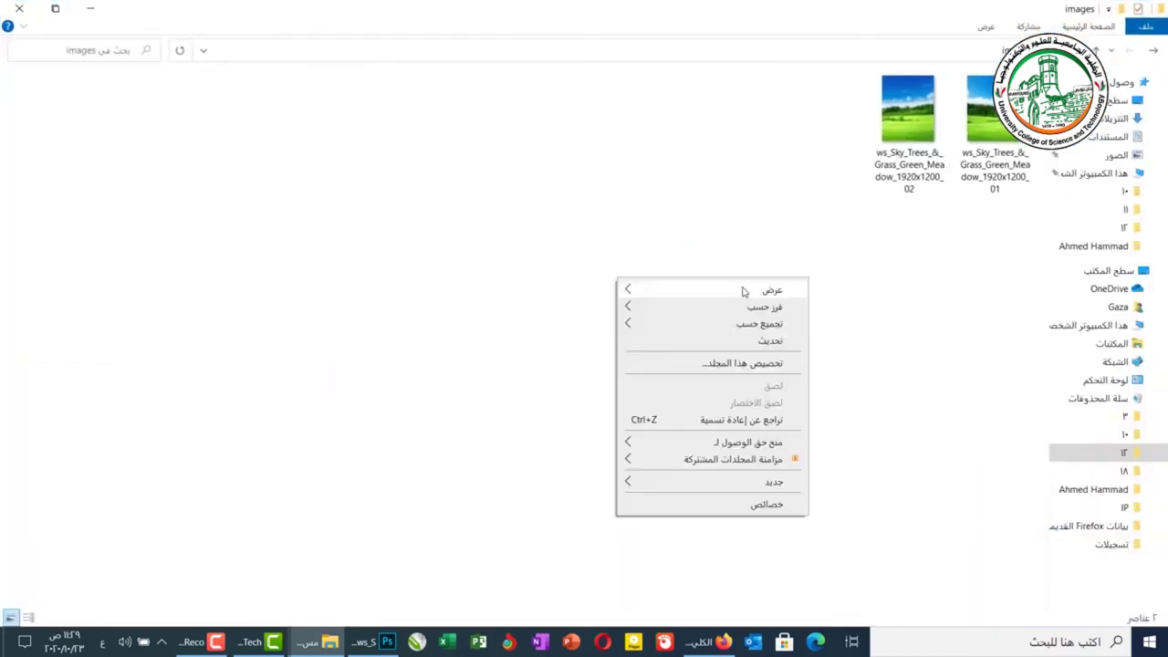
mouse_move(686, 283)
left_click(822, 288)
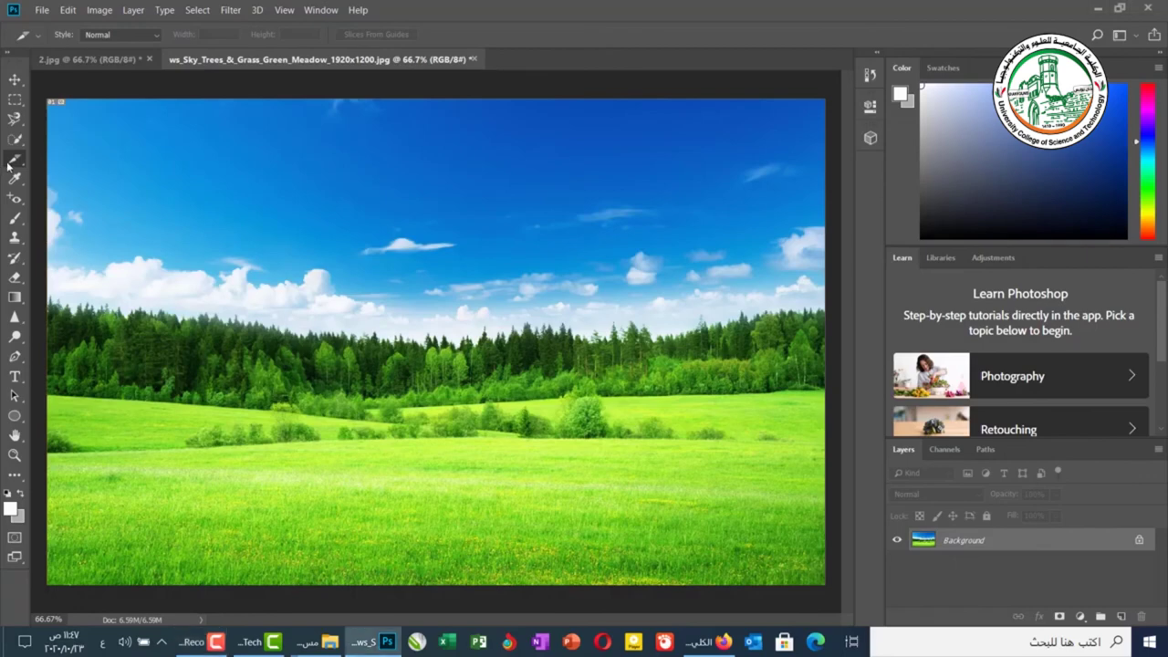
Draw four separate slices on the meadow image: over the left sky, the center, the upper-right corner and the lower-left grass
right_click(13, 160)
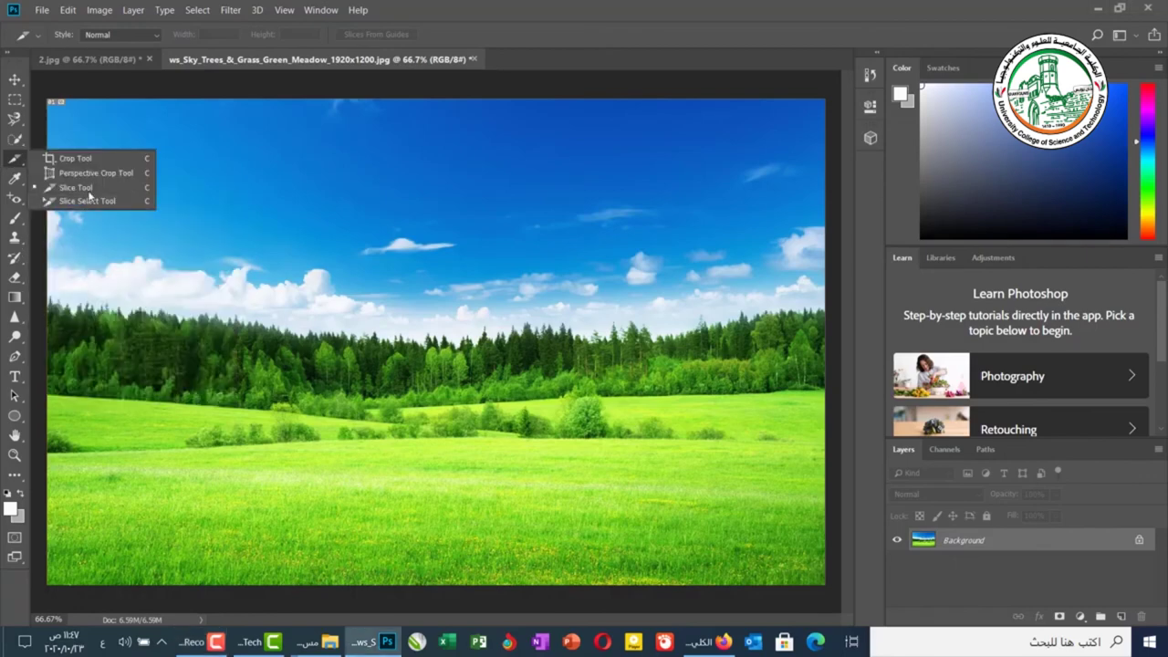
left_click(116, 92)
left_click_drag(113, 97, 346, 360)
mouse_move(371, 192)
left_mouse_down()
mouse_move(474, 409)
mouse_move(545, 463)
left_mouse_up()
left_click_drag(606, 87, 827, 363)
left_click_drag(106, 422, 292, 577)
Delete the slice on the lower-left grass using the Slice Select tool
right_click(15, 158)
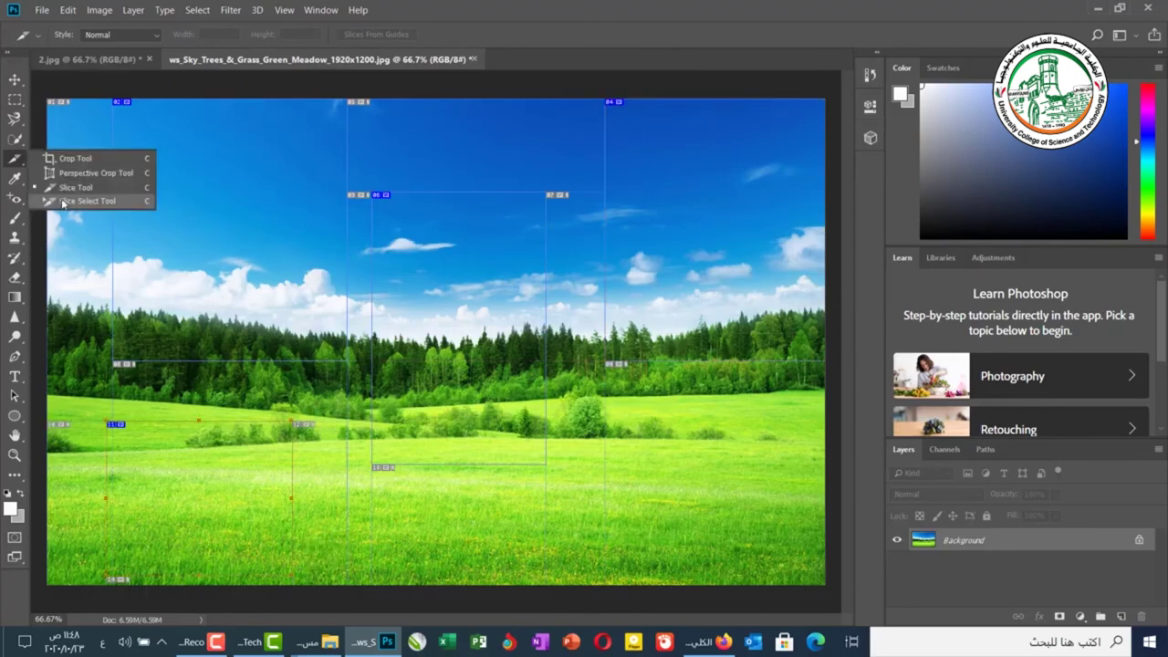
left_click(63, 202)
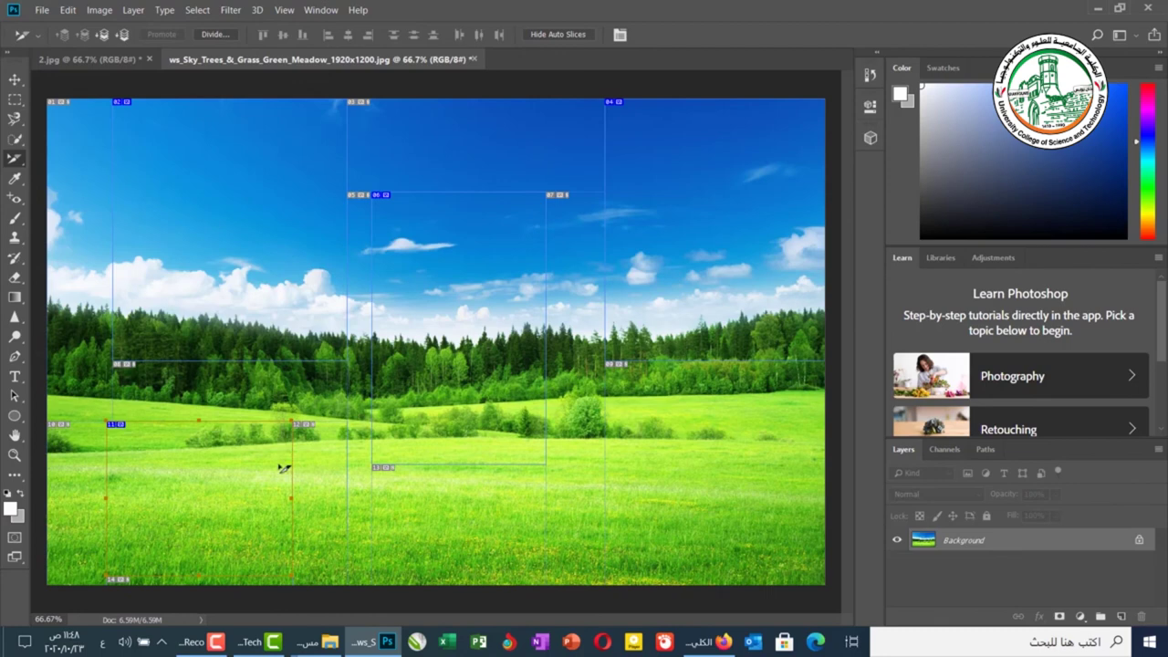
key("Delete")
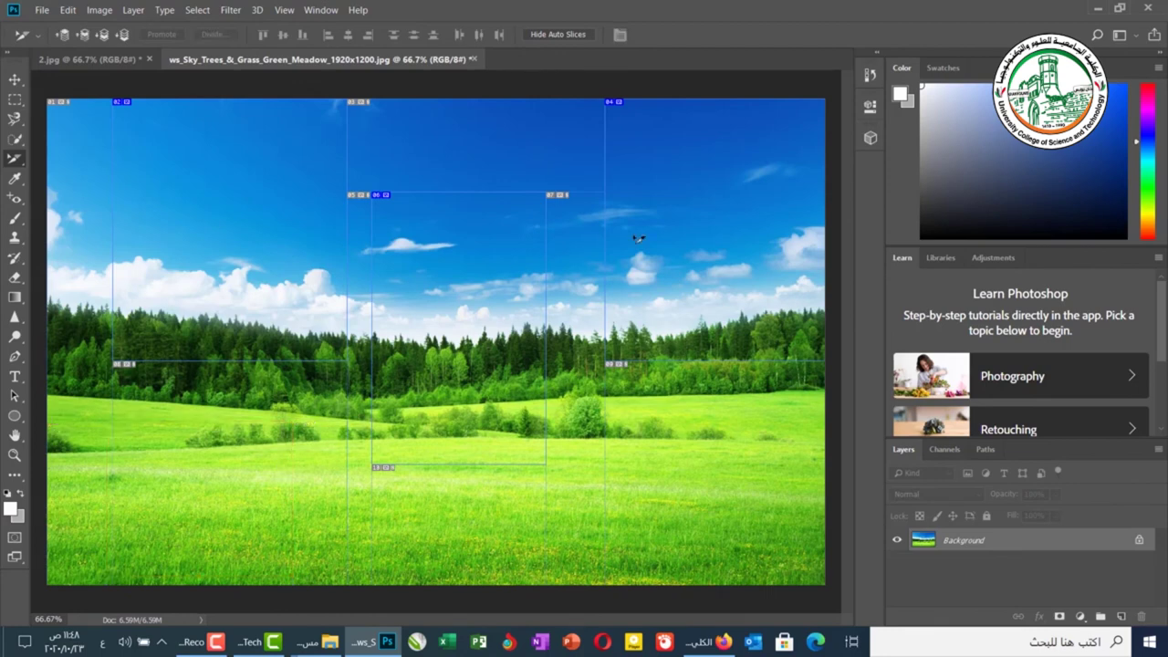
Select the upper-right and central slices together and move both down and slightly left
left_click(638, 238)
left_click(465, 260)
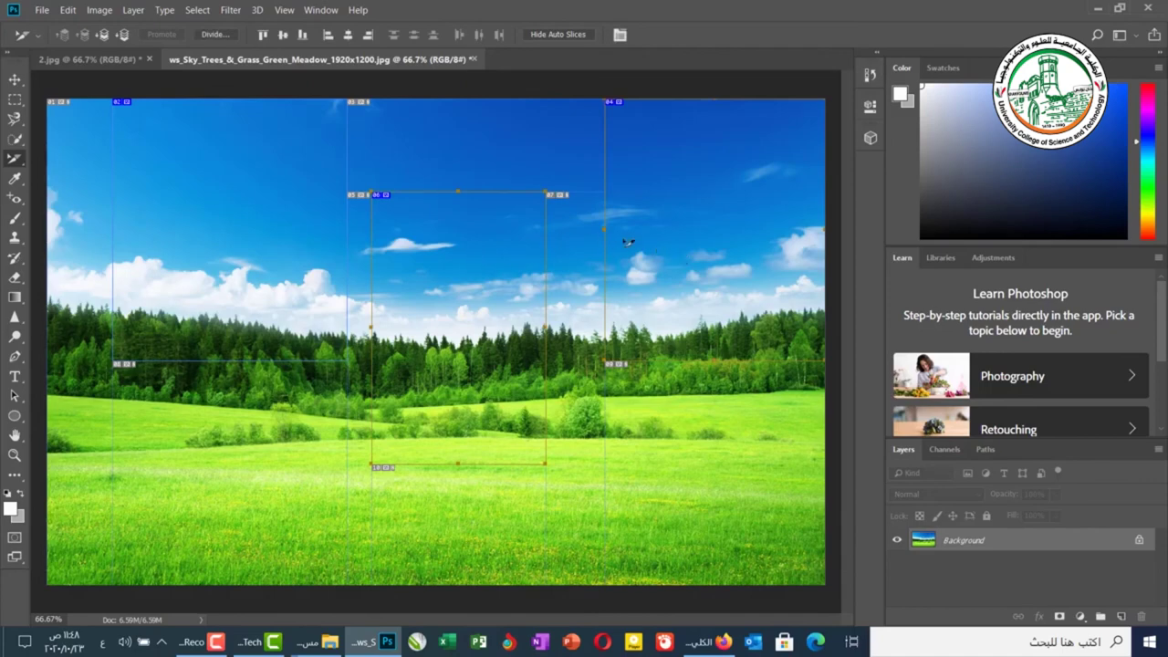
left_click_drag(490, 292, 396, 462)
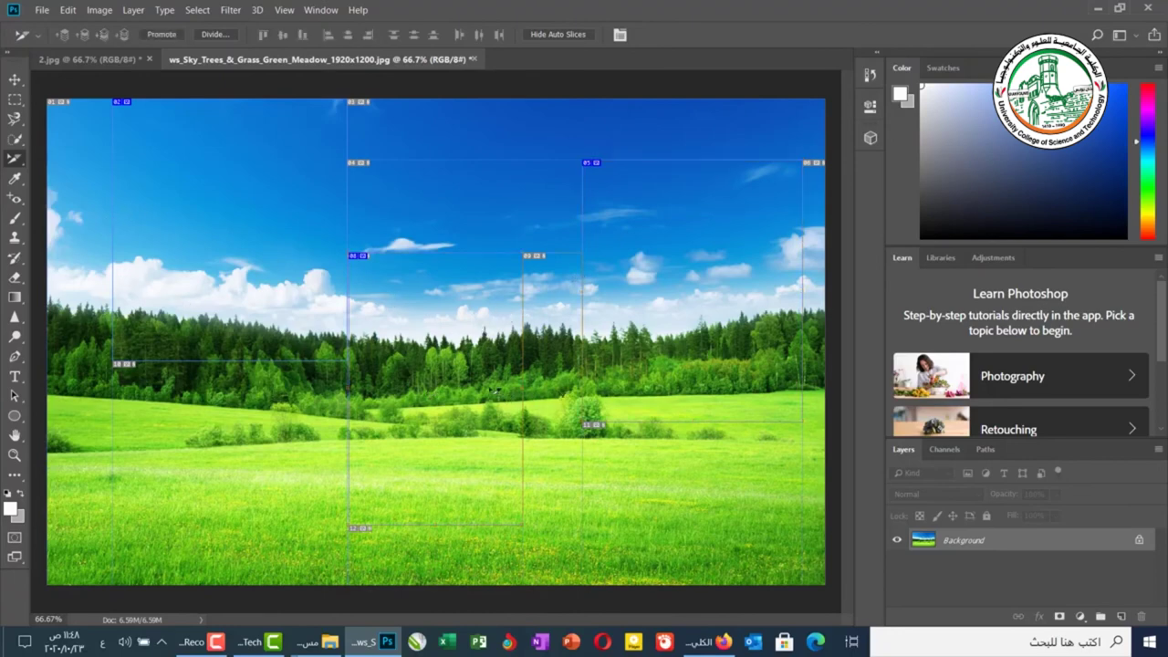
Move the central slice up and left until it overlaps the left sky slice, and reduce its height and width
left_click_drag(493, 292, 368, 166)
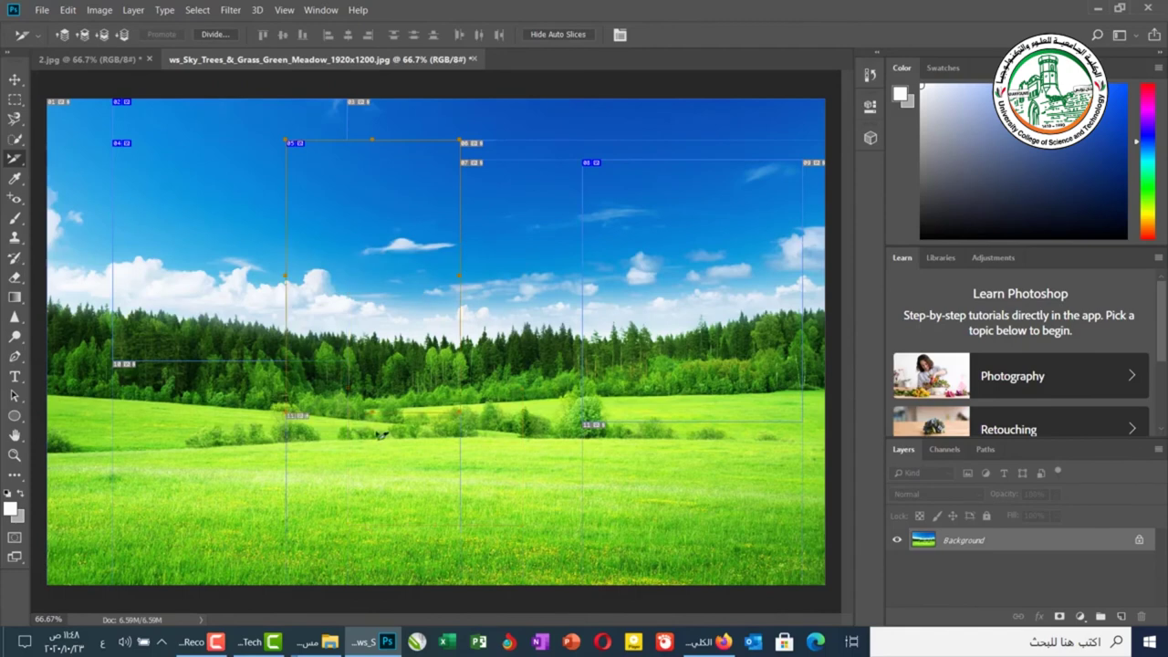
left_click_drag(372, 413, 362, 337)
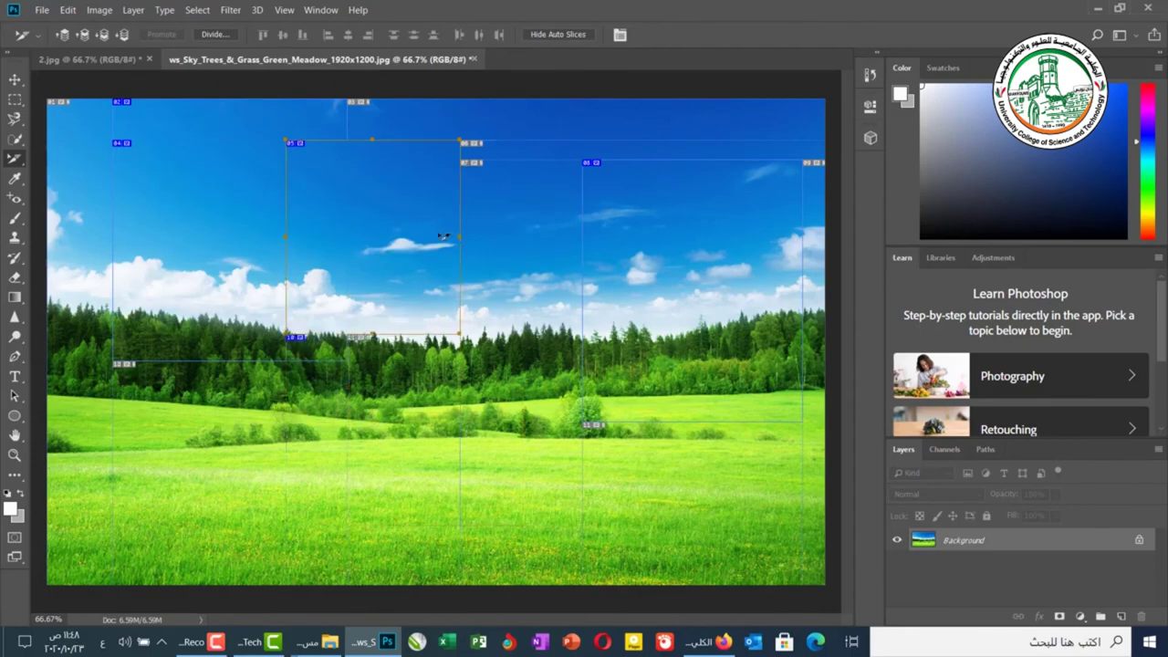
left_click_drag(459, 236, 408, 235)
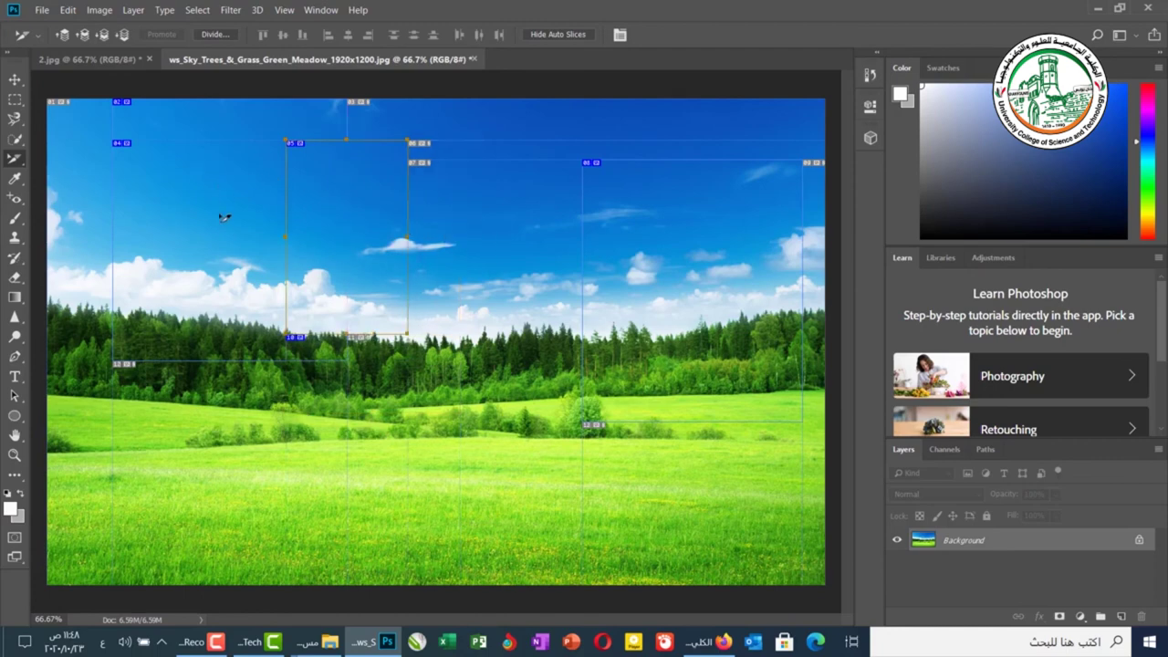
Restack the resized overlapping slice by sending it to the back, bringing it to the front, and sending it one level backward
left_click(124, 35)
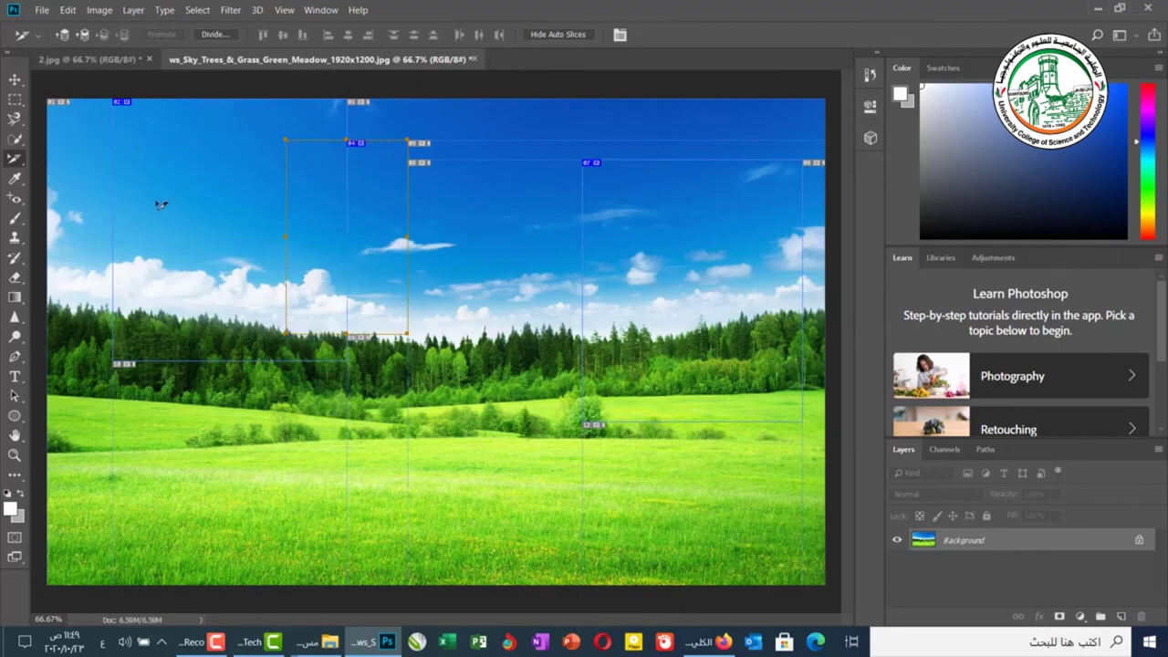
left_click(164, 217)
left_click(385, 222)
left_click(63, 37)
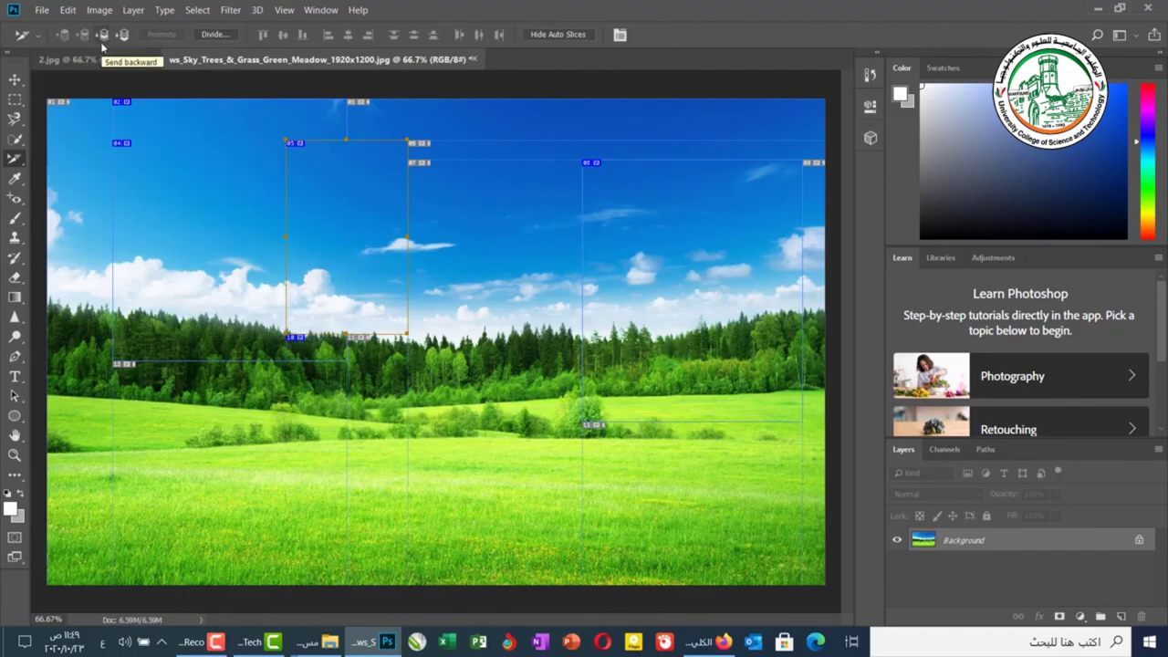
left_click(101, 42)
Divide the left sky slice horizontally into 5 evenly spaced slices down
left_click(180, 203)
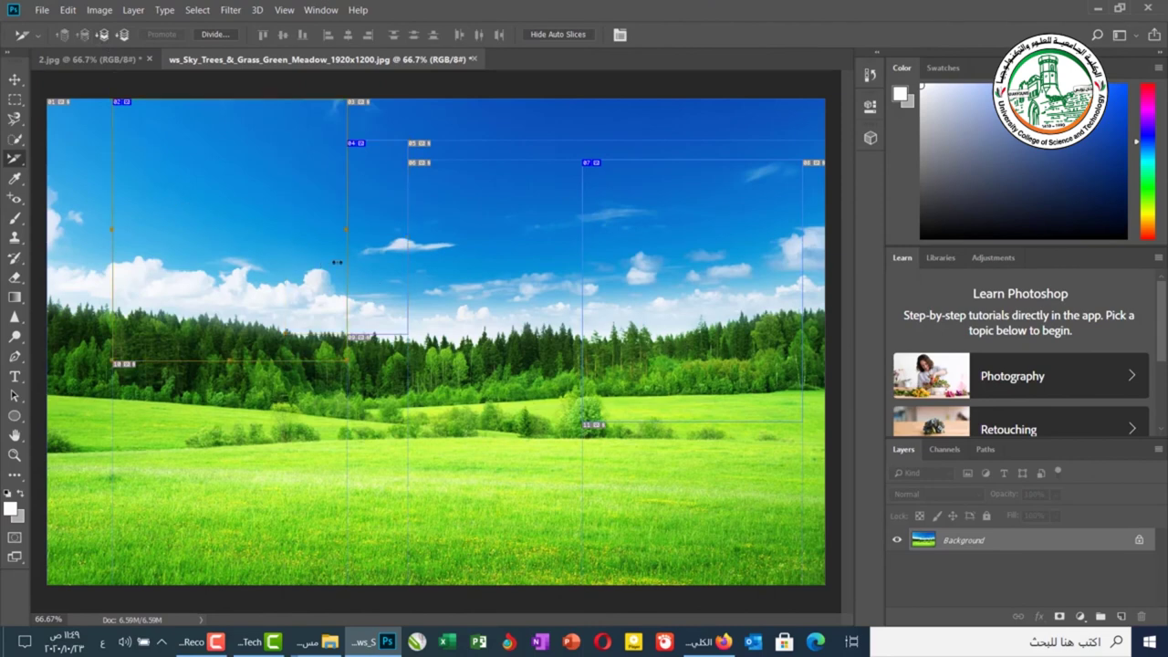
left_click(213, 35)
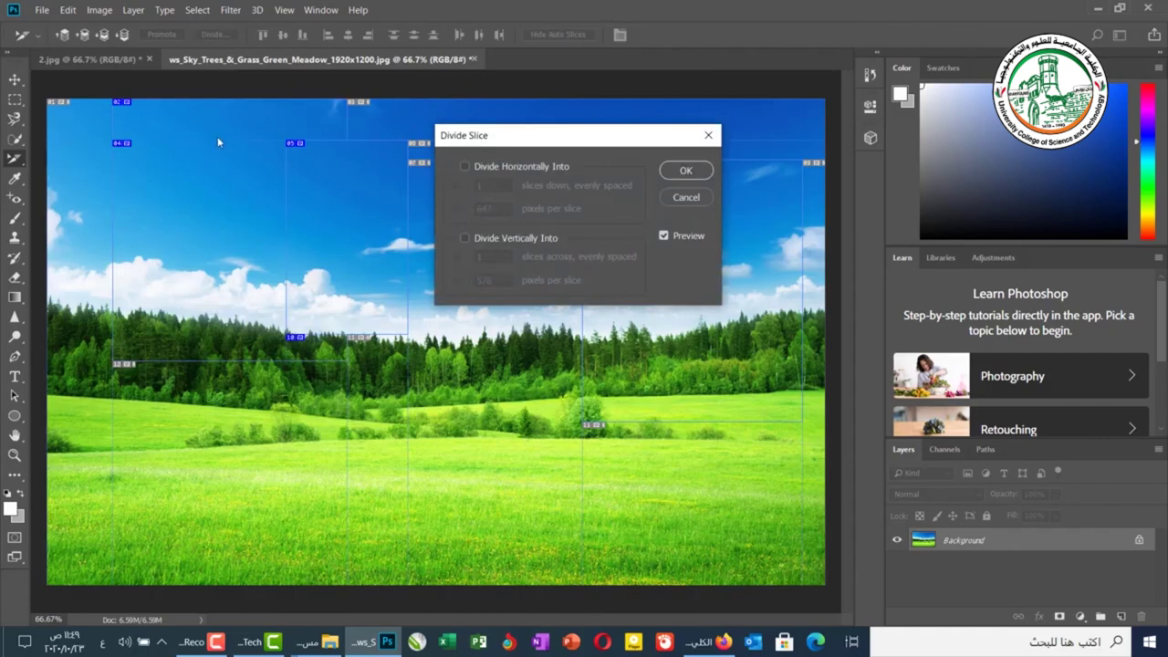
left_click(481, 167)
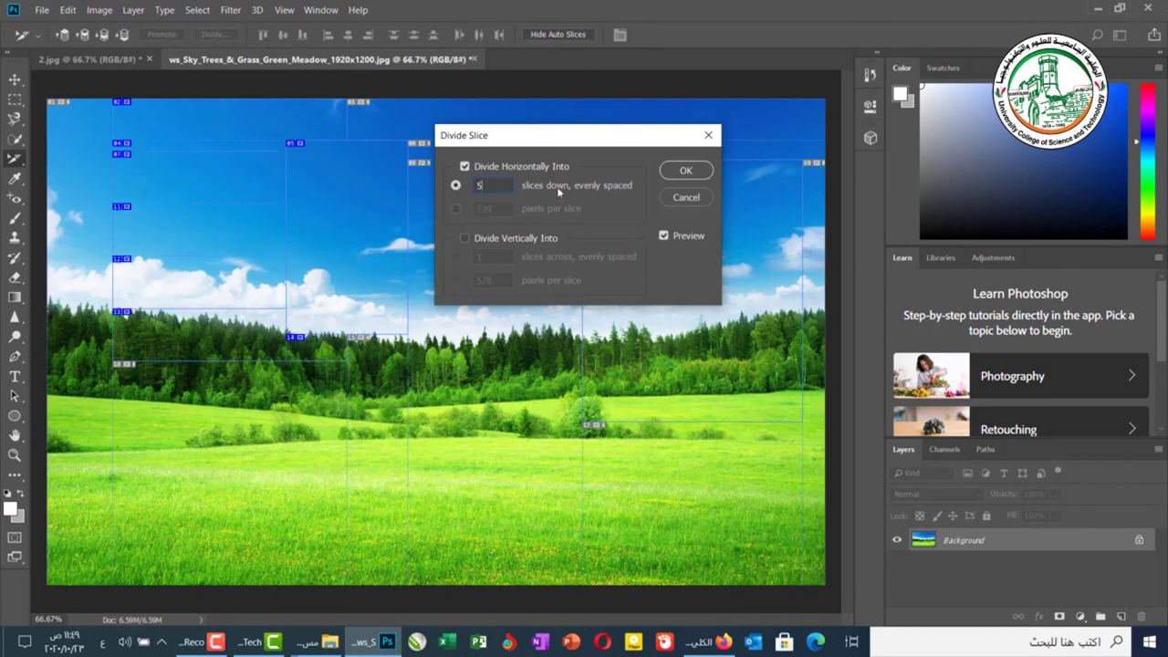
left_click(708, 172)
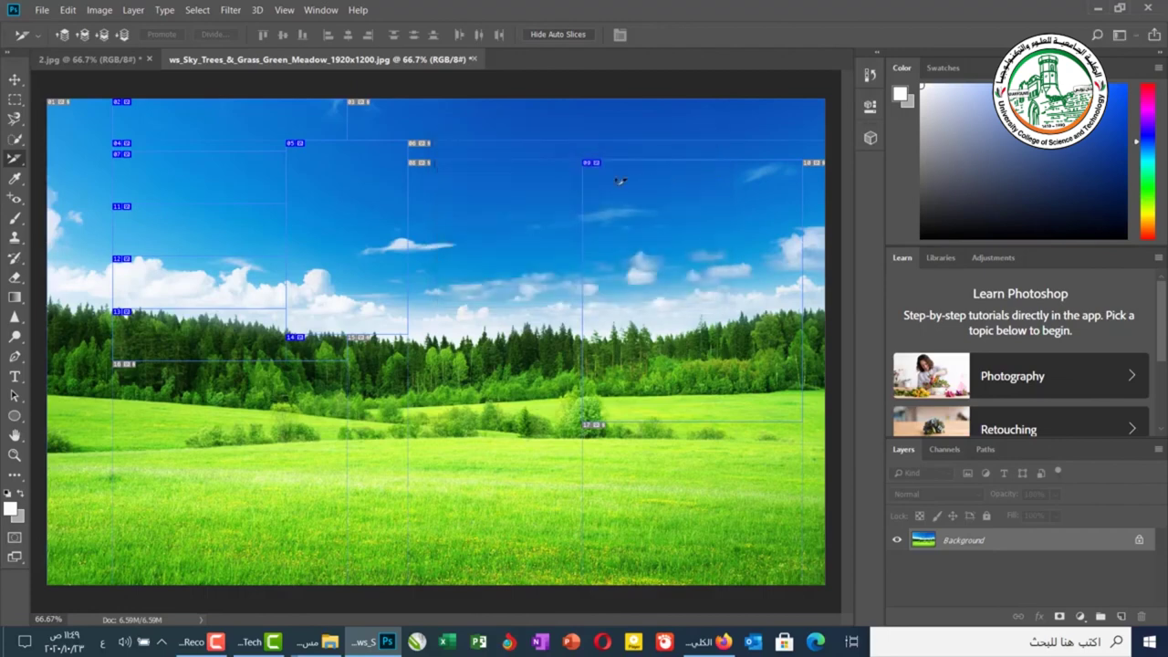
Select the cloud-level strip among the divided left slices and divide it horizontally at 26 pixels per slice
left_click(185, 158)
left_click(193, 236)
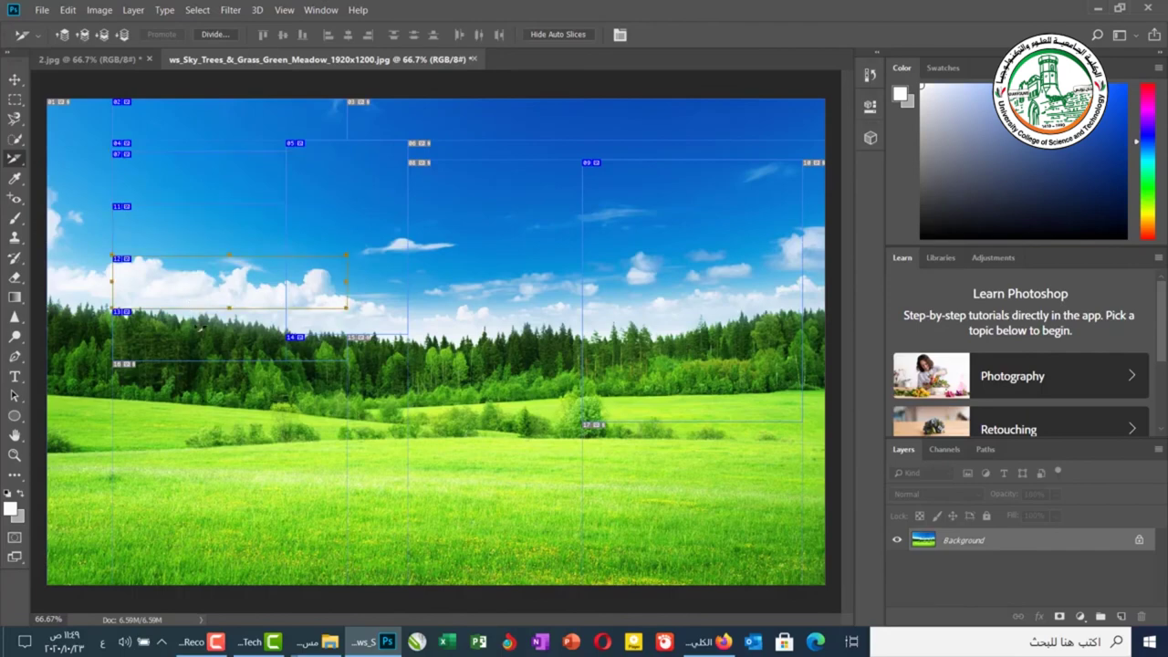
left_click(199, 328)
left_click(174, 279)
left_click(215, 34)
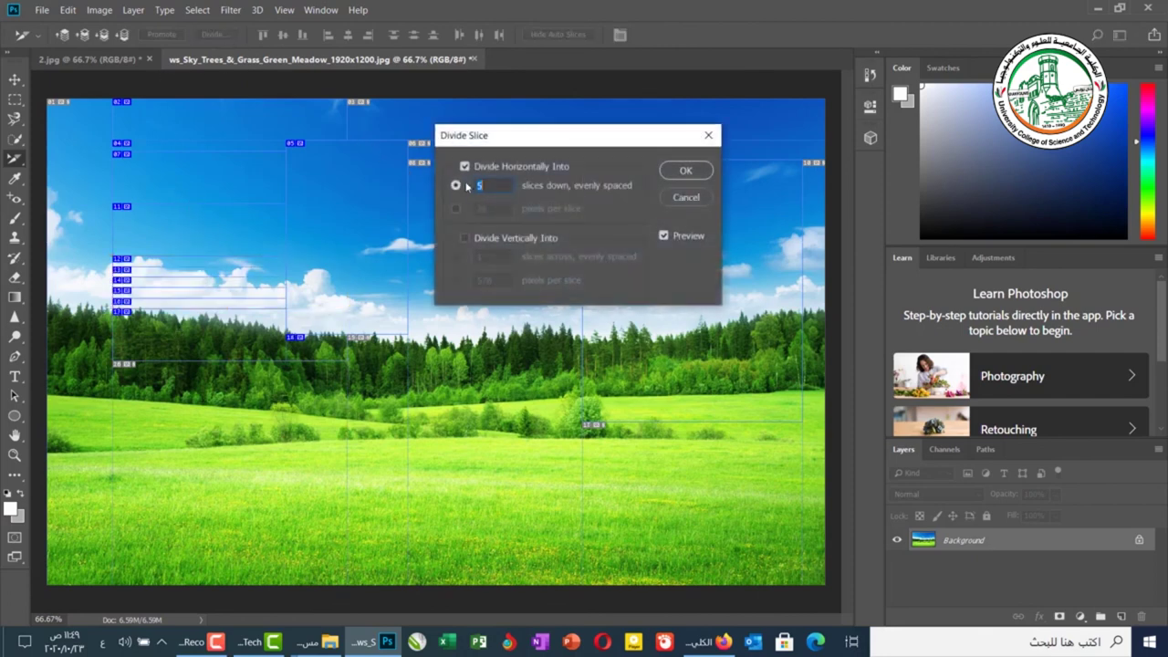
left_click(455, 208)
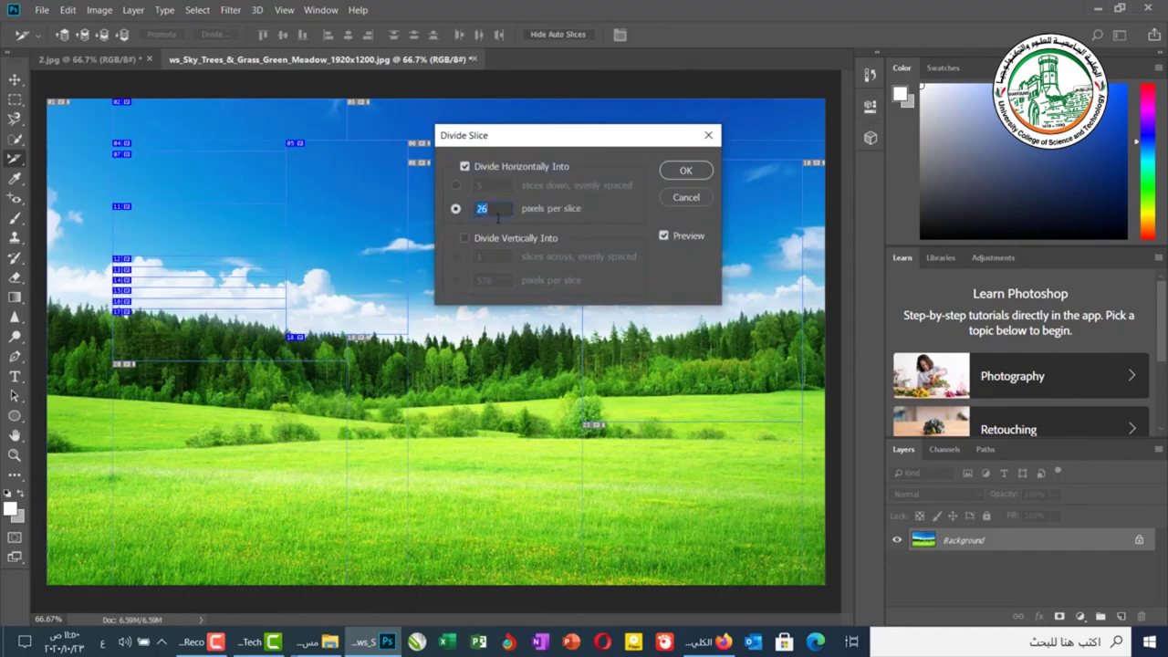
left_click(686, 171)
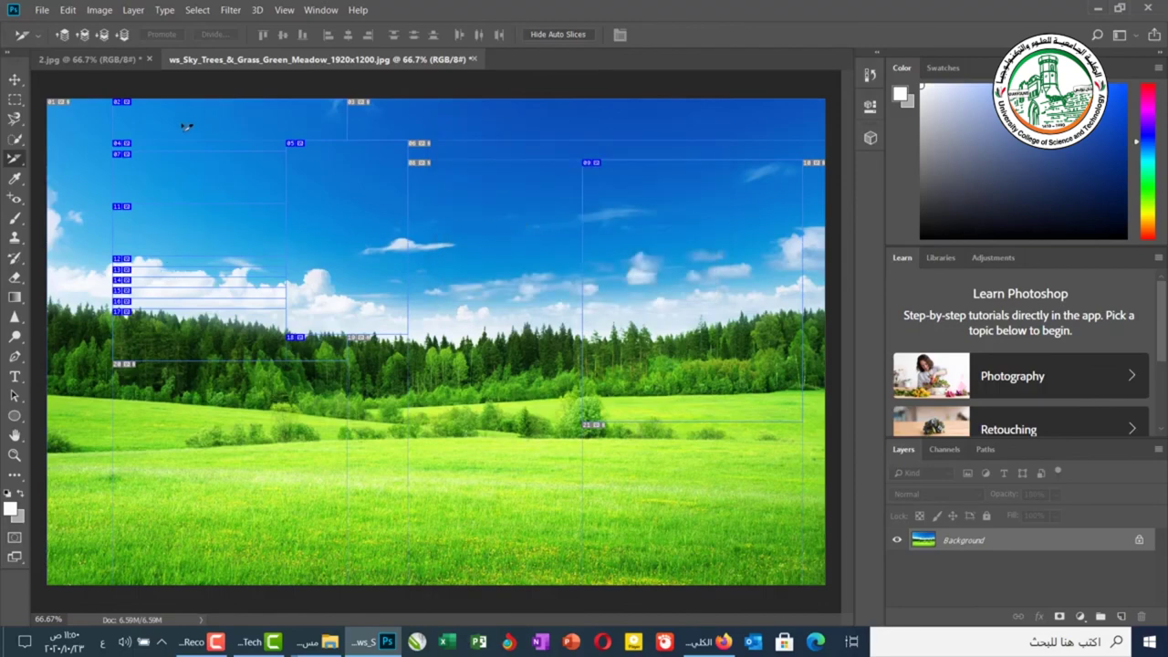
left_click(196, 164)
left_click(230, 35)
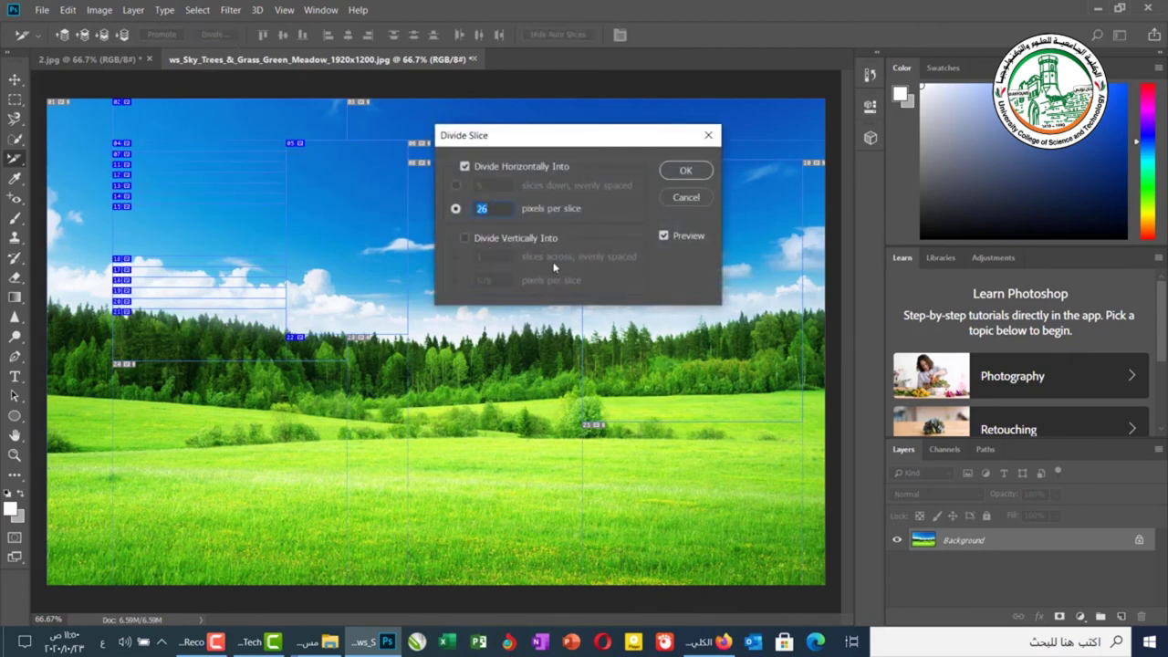
left_click(684, 197)
Move the large right slice and the central slice down together onto the grass, and shift the right slice back up and left by itself
left_click(628, 299)
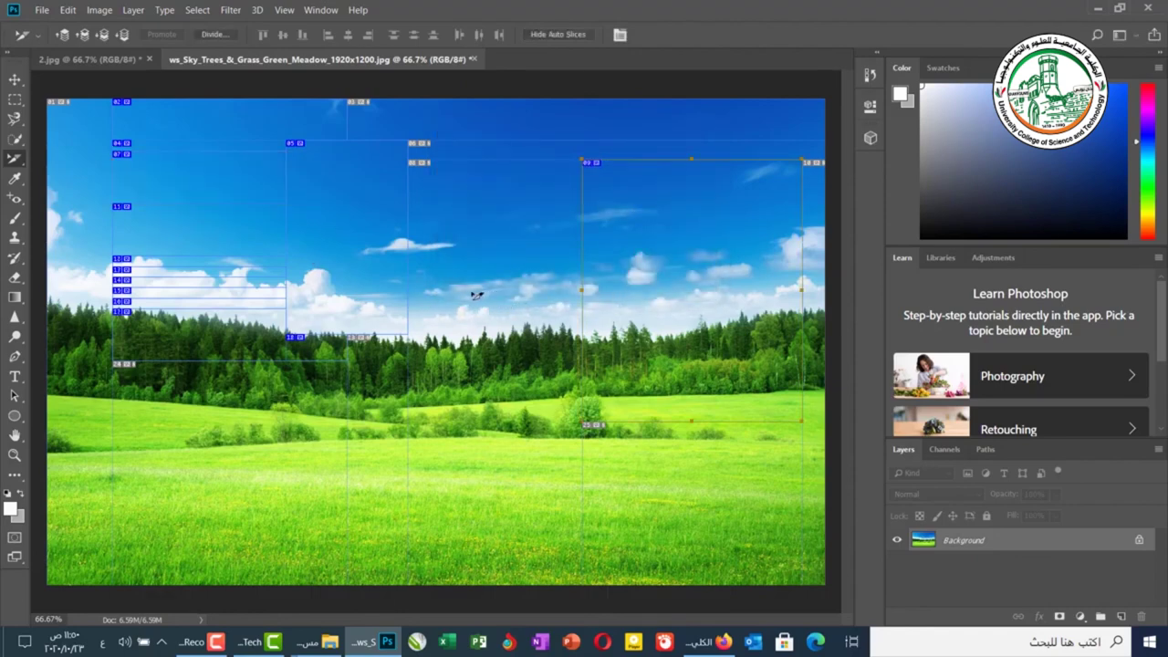
left_click(394, 265, "shift")
left_click_drag(394, 265, 436, 511)
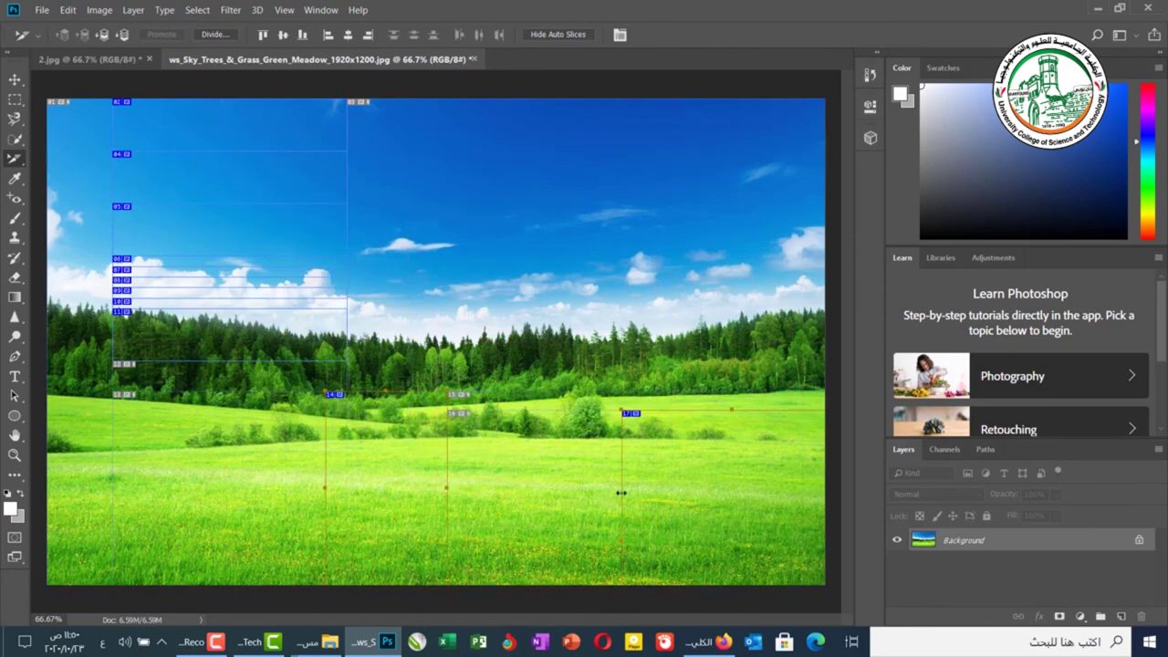
key("ctrl+d")
left_click_drag(629, 434, 542, 345)
Select the central and right slices together and align them by top edges, vertical centers and bottom edges in turn
left_click(407, 466, "shift")
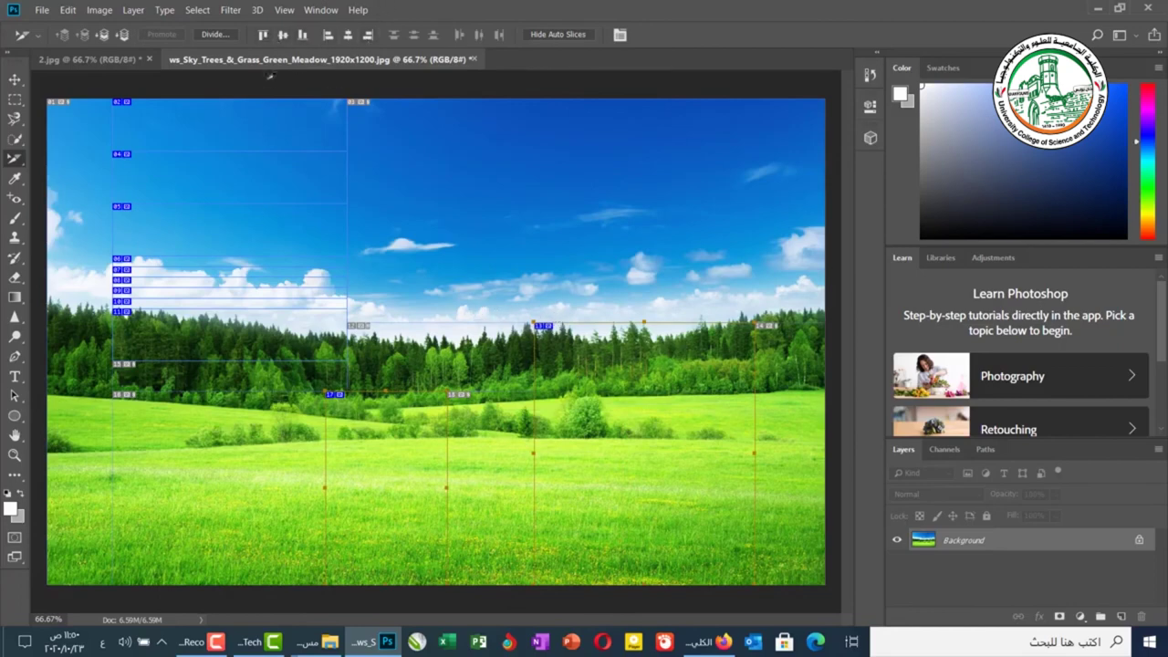
left_click(262, 36)
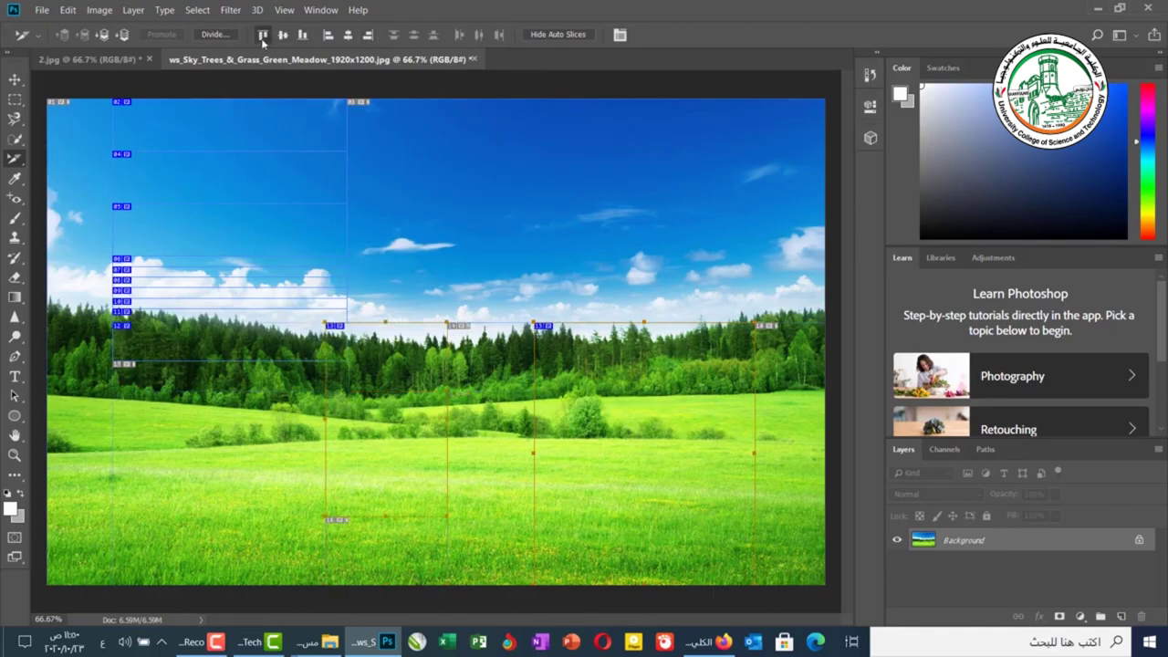
left_click(284, 34)
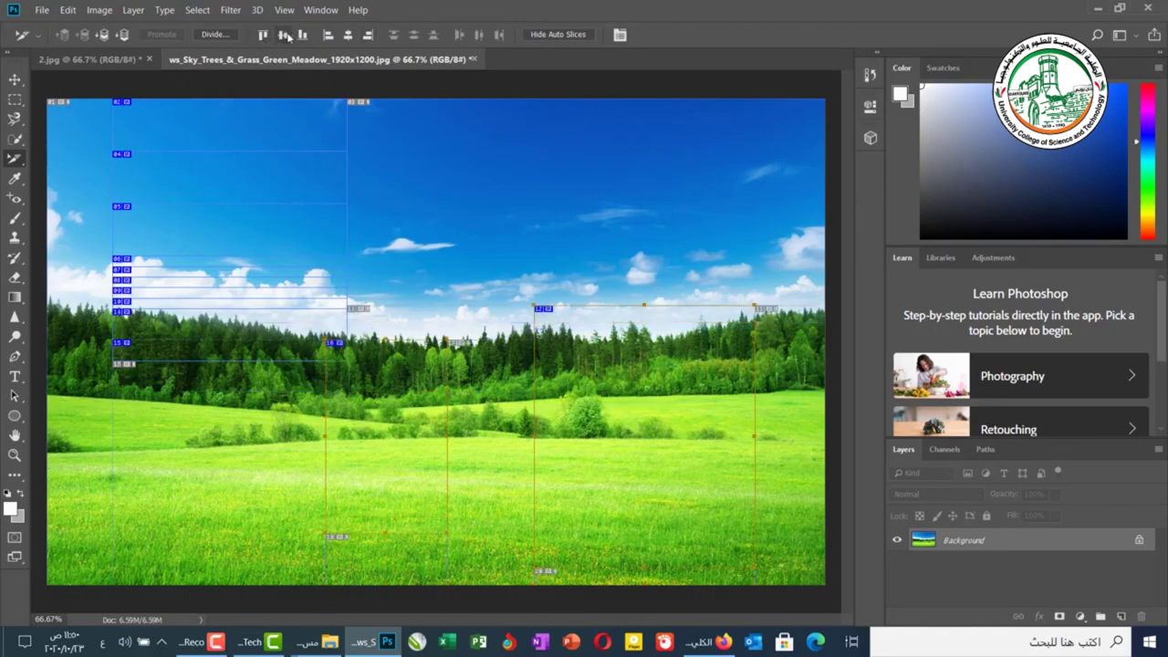
left_click(301, 35)
Align the two selected slices by left edges, horizontal centers and right edges in turn
left_click(332, 35)
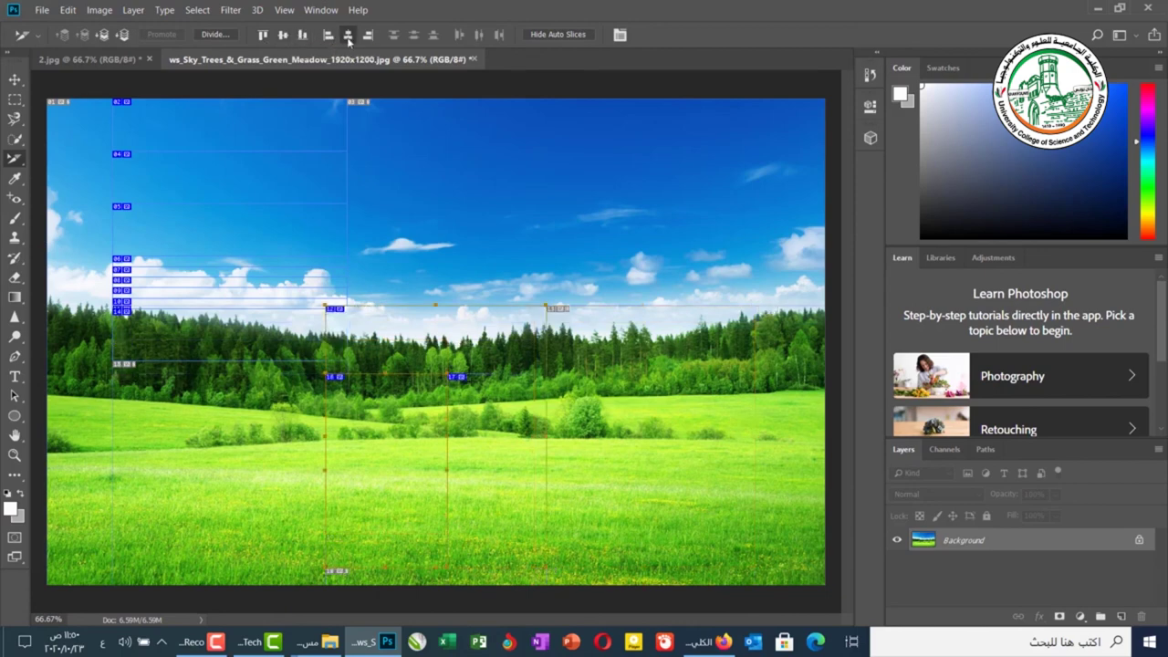
left_click(348, 35)
left_click(367, 37)
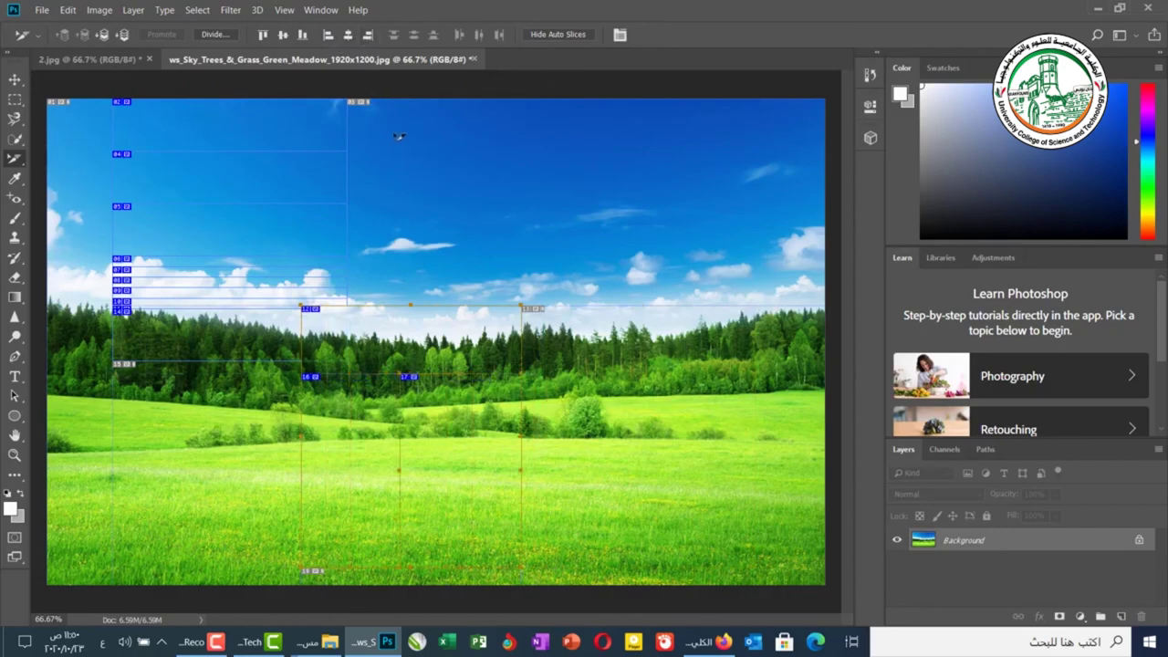
Move the two overlapping slices right together, and pull the smaller one left so they sit side by side
left_click_drag(449, 445, 667, 445)
left_click(484, 435)
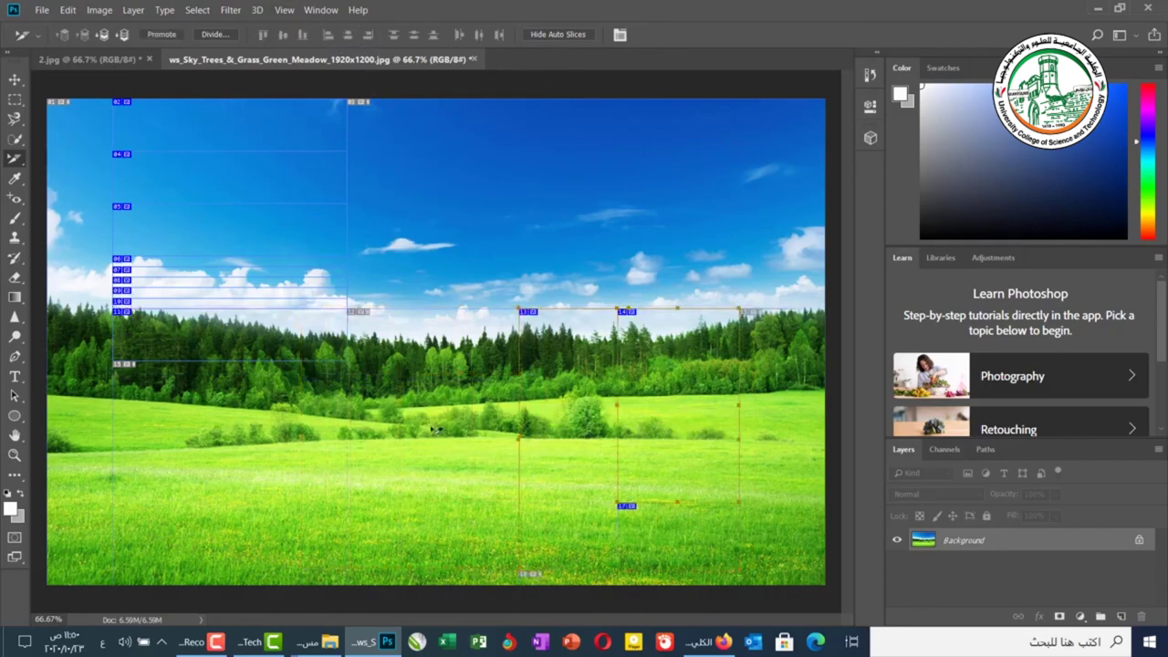
left_click_drag(637, 424, 391, 419)
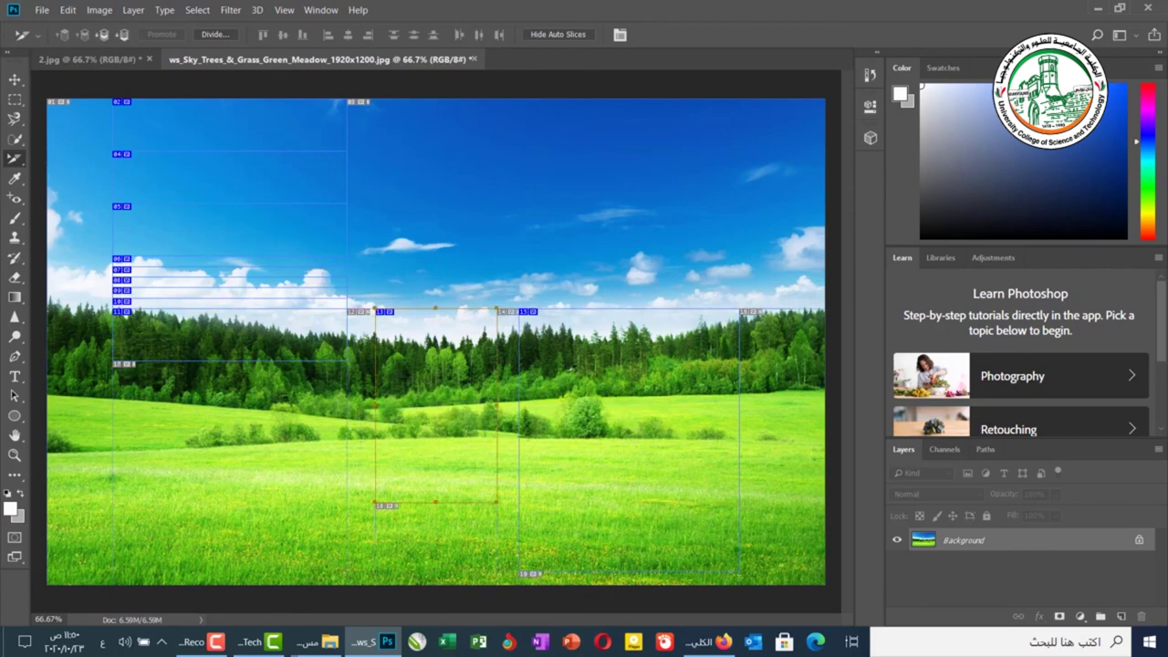
Examine the Slice Options for both side-by-side slices together and for the larger right slice alone
left_click(560, 400, "shift")
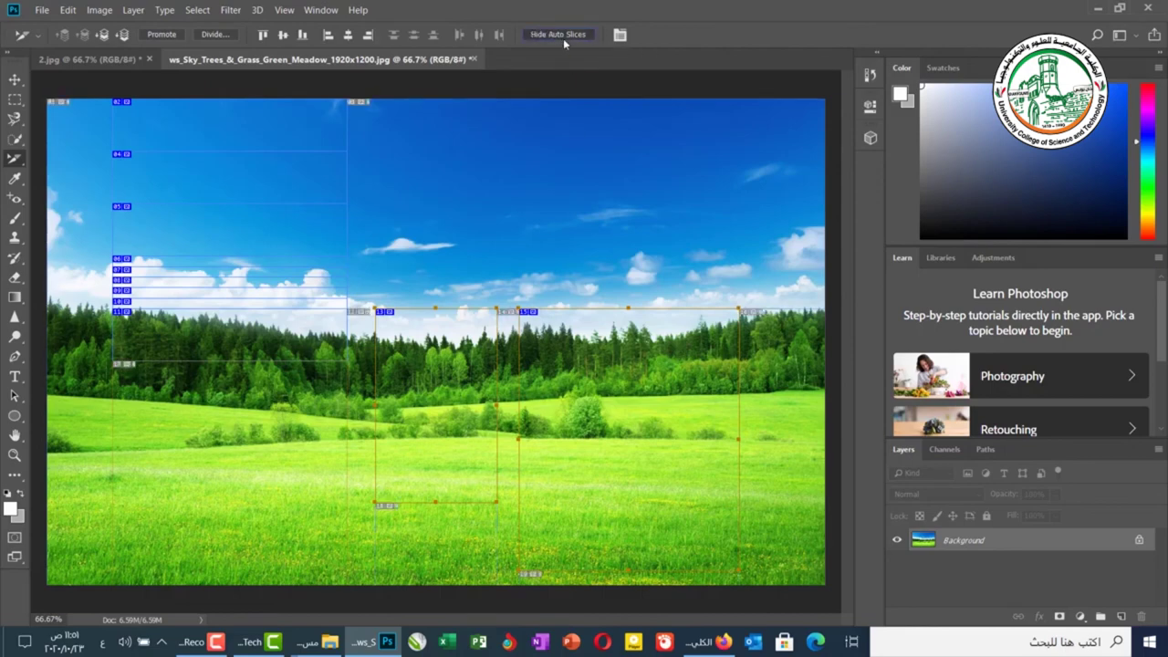
left_click(621, 35)
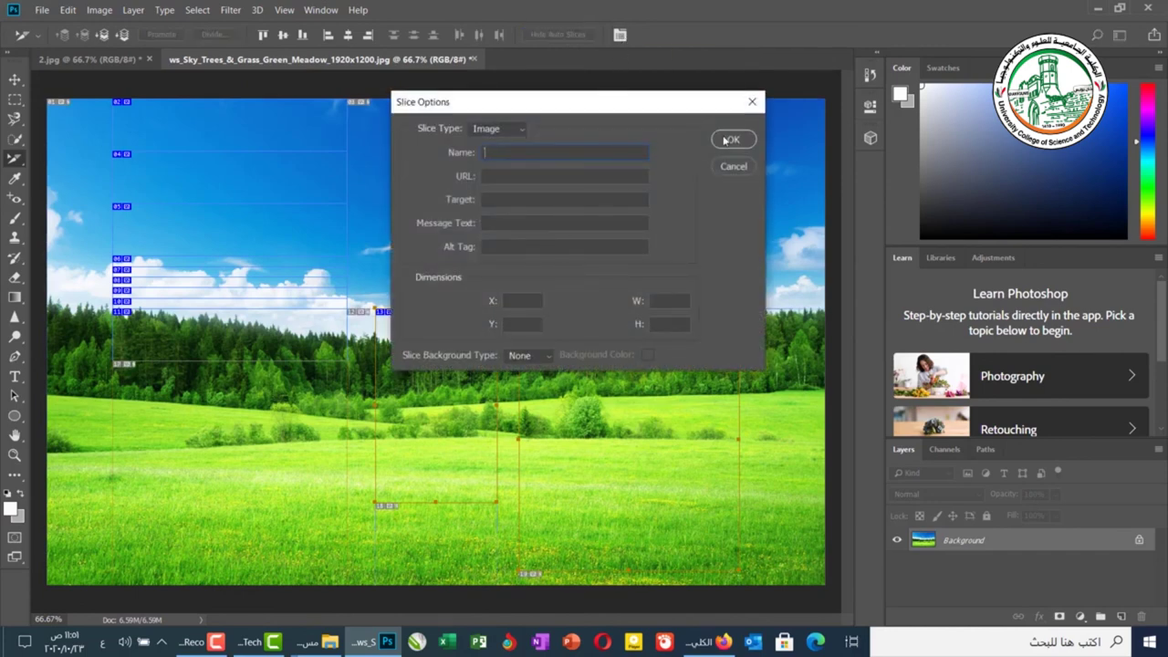
left_click(752, 102)
double_click(618, 360)
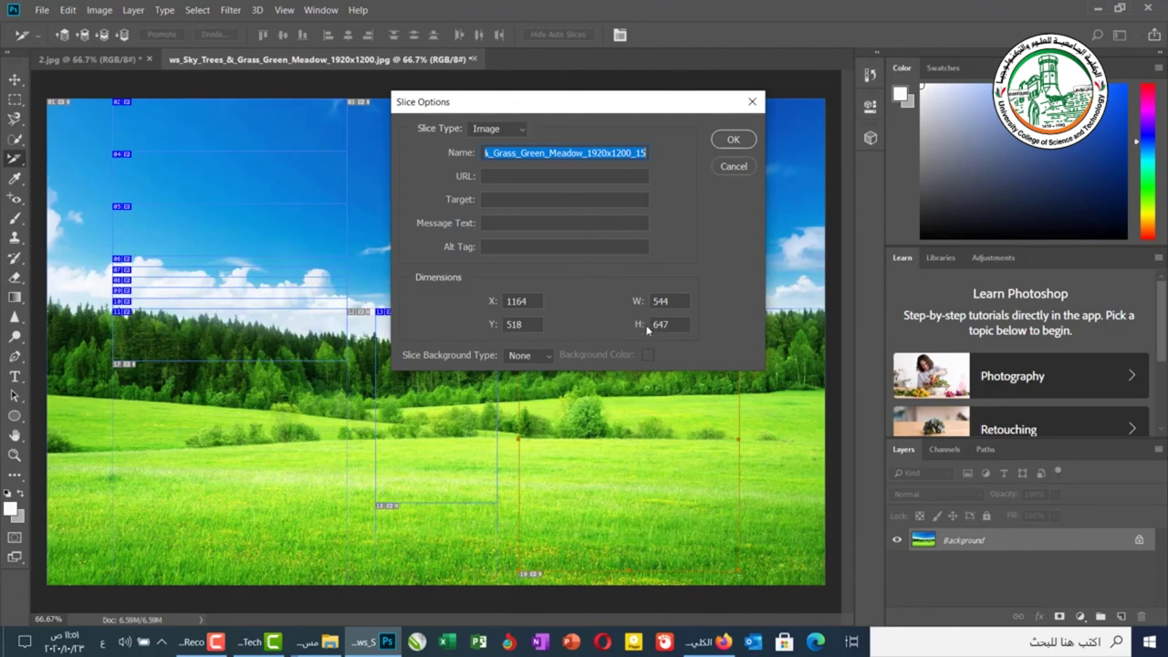
left_click(730, 144)
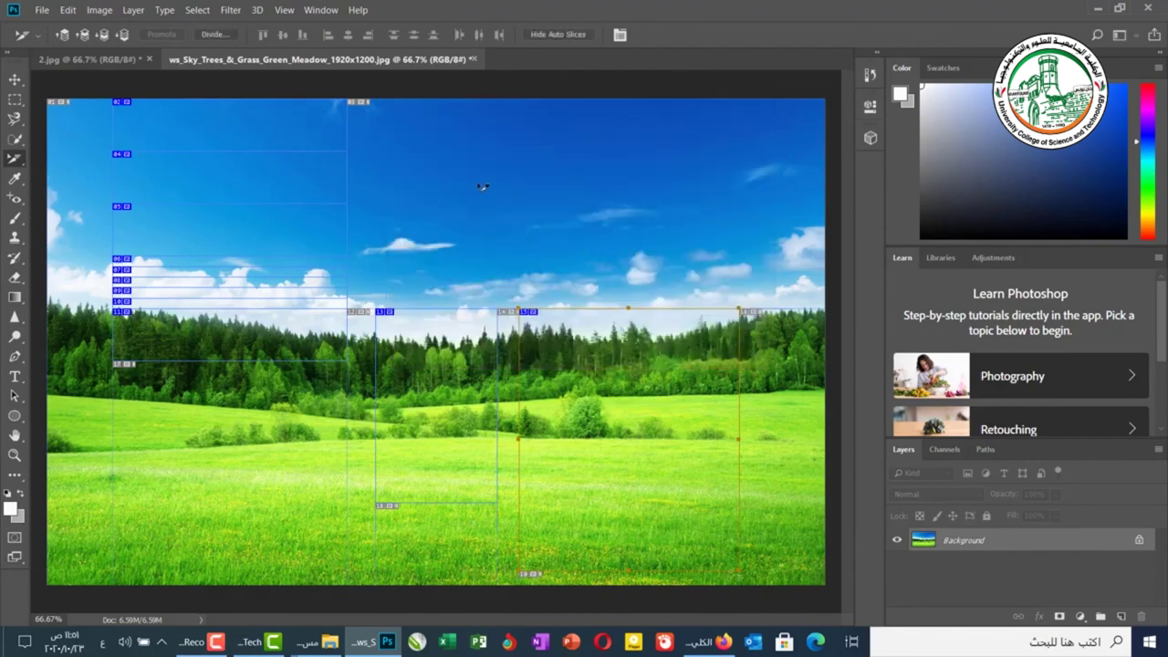
Show the tools grouped with the Slice Select tool
right_click(16, 163)
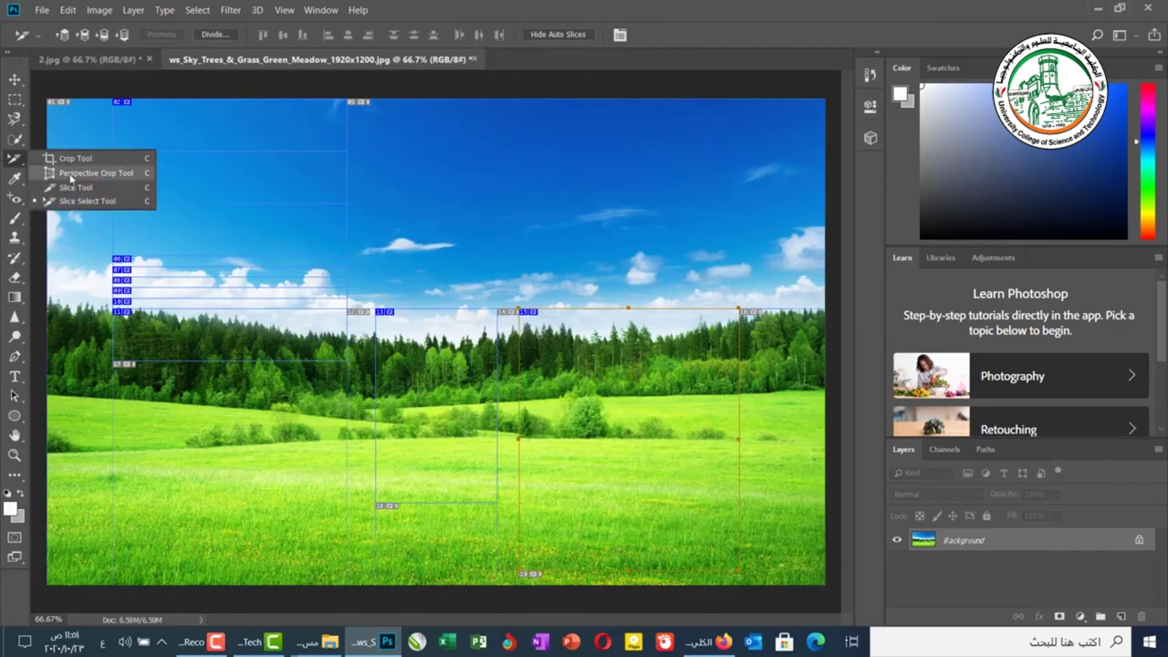